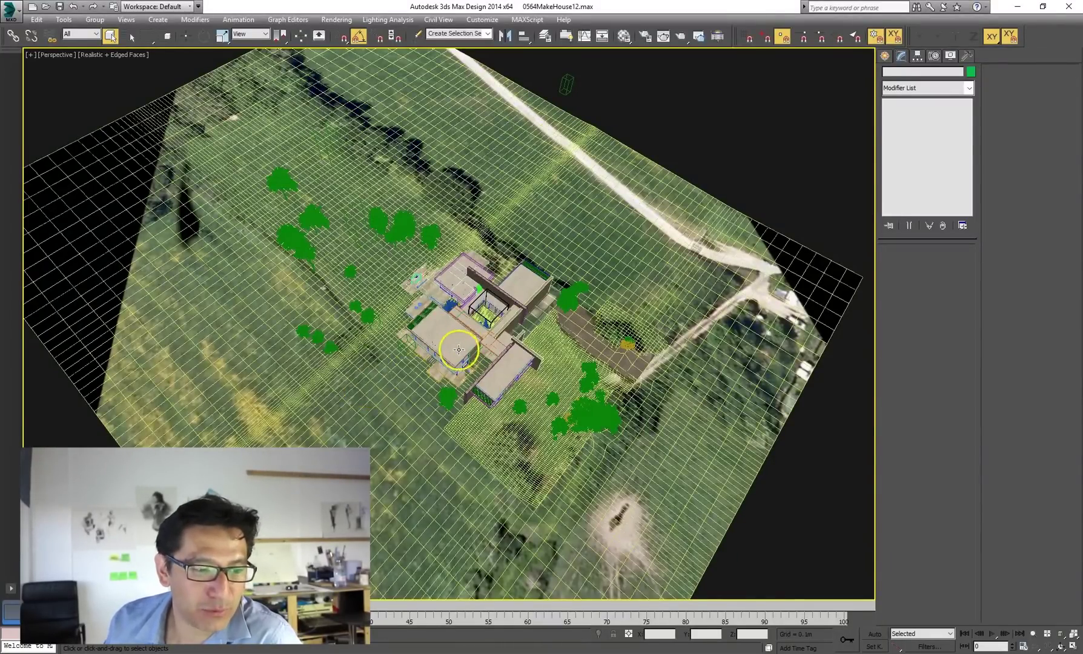
Step: Select the Landscape mesh and examine the terrain's shape in the perspective, front and right views
{"action": "scroll", "coordinate": [458, 349], "scroll_direction": "up", "scroll_amount": 10}
{"action": "scroll", "coordinate": [459, 349], "scroll_direction": "down", "scroll_amount": 12}
{"action": "left_click", "coordinate": [317, 356]}
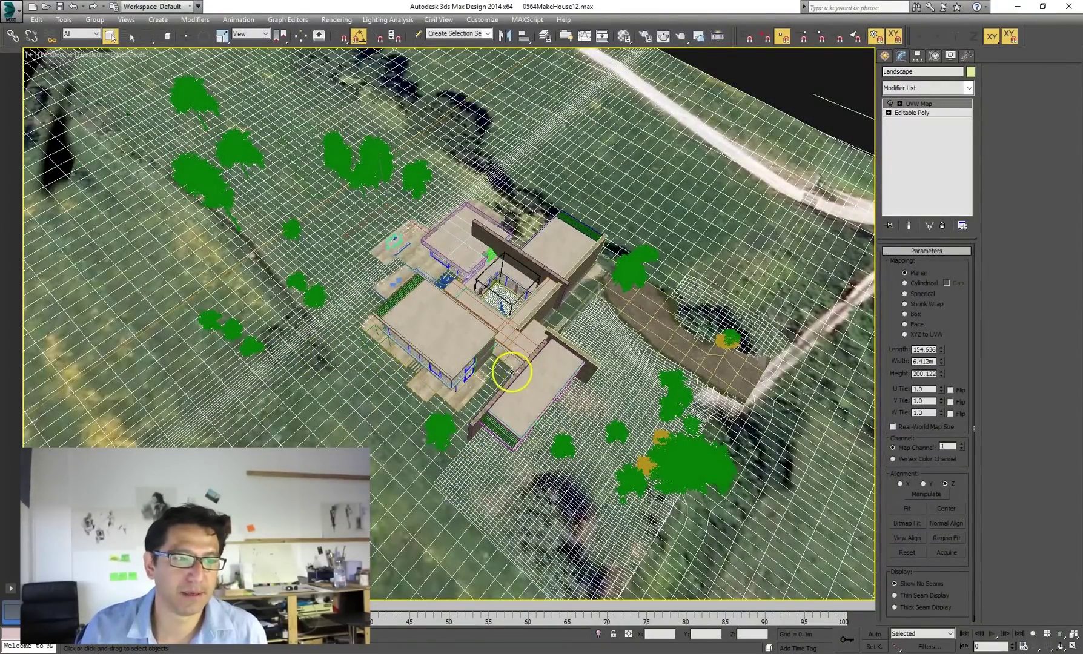
{"action": "middle_click_drag", "start_coordinate": [461, 367], "coordinate": [524, 344], "text": "alt"}
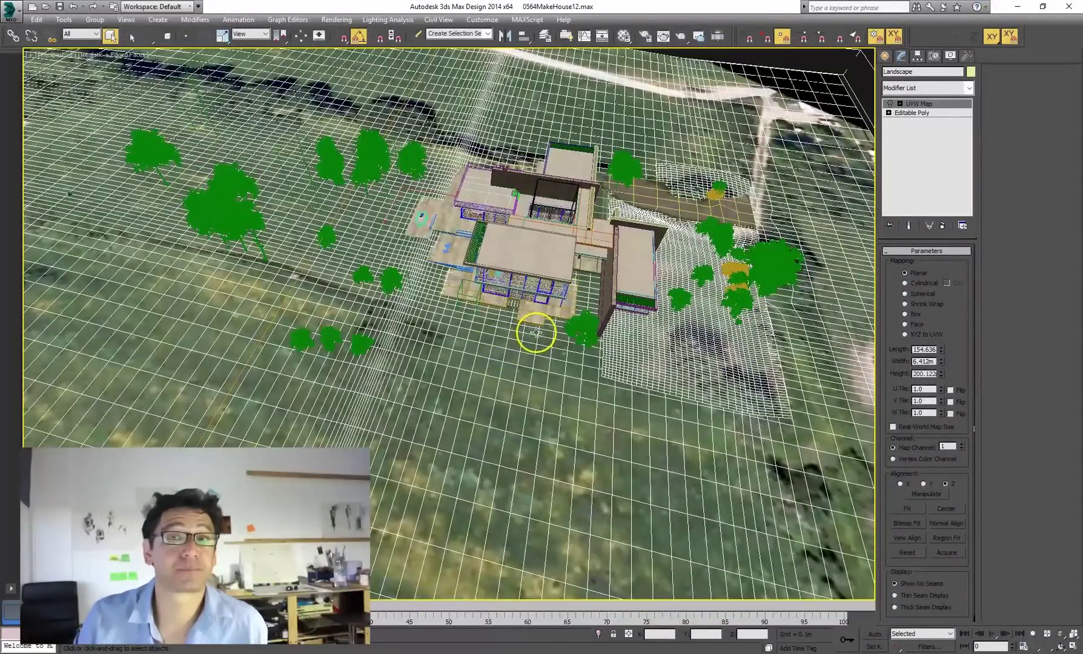
{"action": "right_click", "coordinate": [528, 291]}
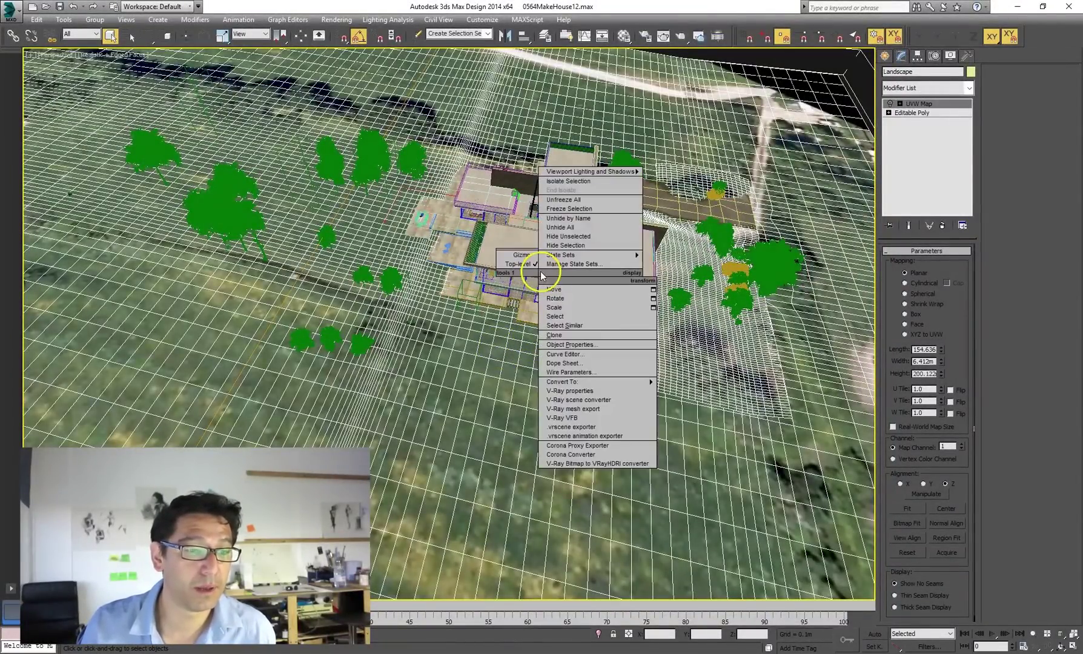
{"action": "middle_click_drag", "start_coordinate": [520, 268], "coordinate": [551, 213], "text": "alt"}
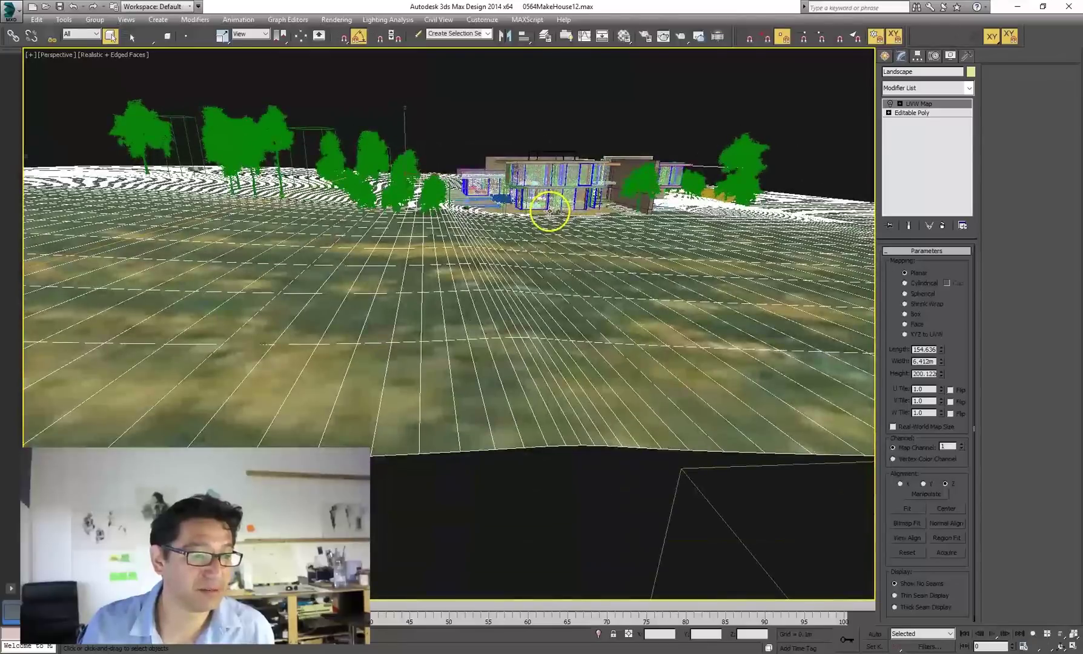
{"action": "scroll", "coordinate": [548, 215], "scroll_direction": "down", "scroll_amount": 5}
{"action": "key", "text": "f"}
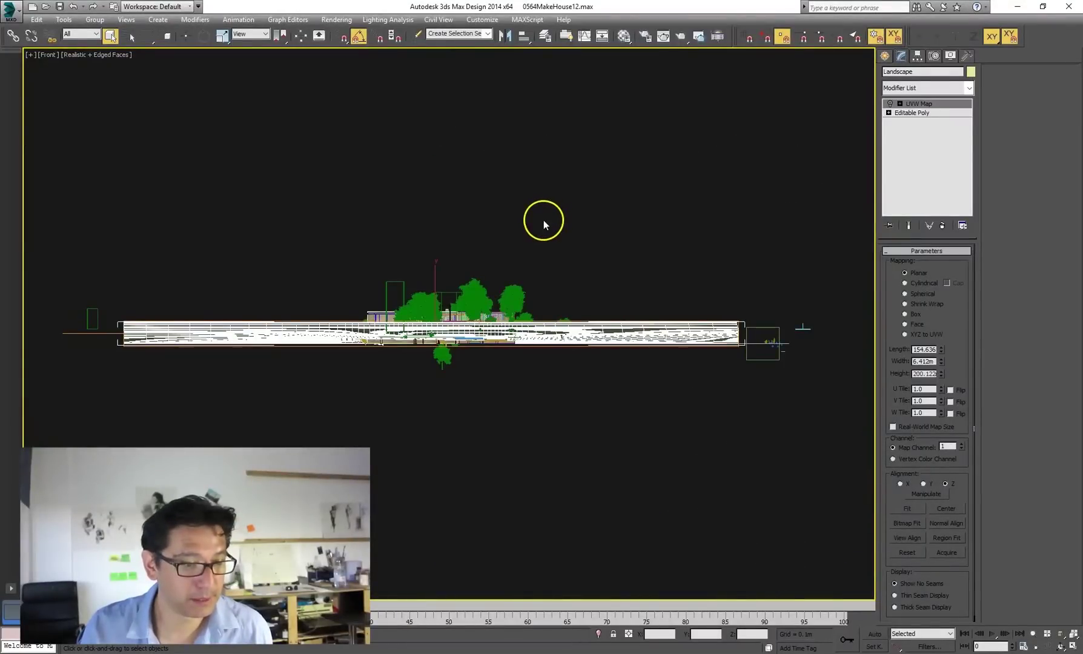
{"action": "key", "text": "r"}
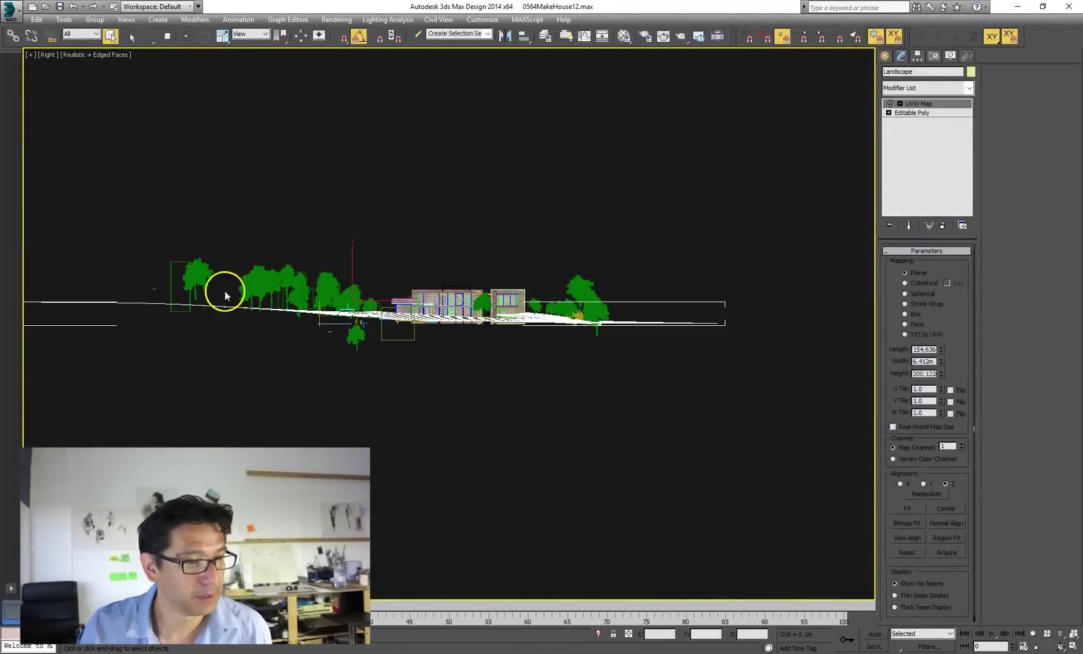
{"action": "middle_click_drag", "start_coordinate": [225, 291], "coordinate": [509, 334], "text": "alt"}
{"action": "scroll", "coordinate": [573, 329], "scroll_direction": "up", "scroll_amount": 3}
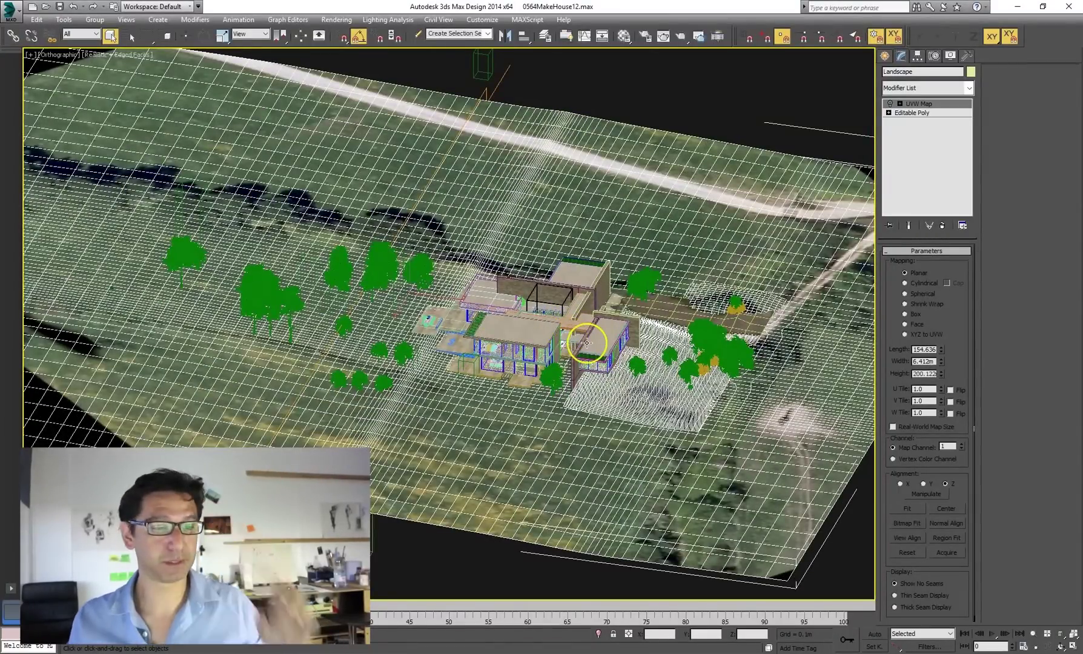
Step: Examine the house model, its driveway, terraces and surrounding proxy trees up close from several sides
{"action": "middle_click_drag", "start_coordinate": [603, 359], "coordinate": [526, 367]}
{"action": "scroll", "coordinate": [580, 356], "scroll_direction": "up", "scroll_amount": 1}
{"action": "scroll", "coordinate": [467, 412], "scroll_direction": "up", "scroll_amount": 3}
{"action": "left_click", "coordinate": [476, 403]}
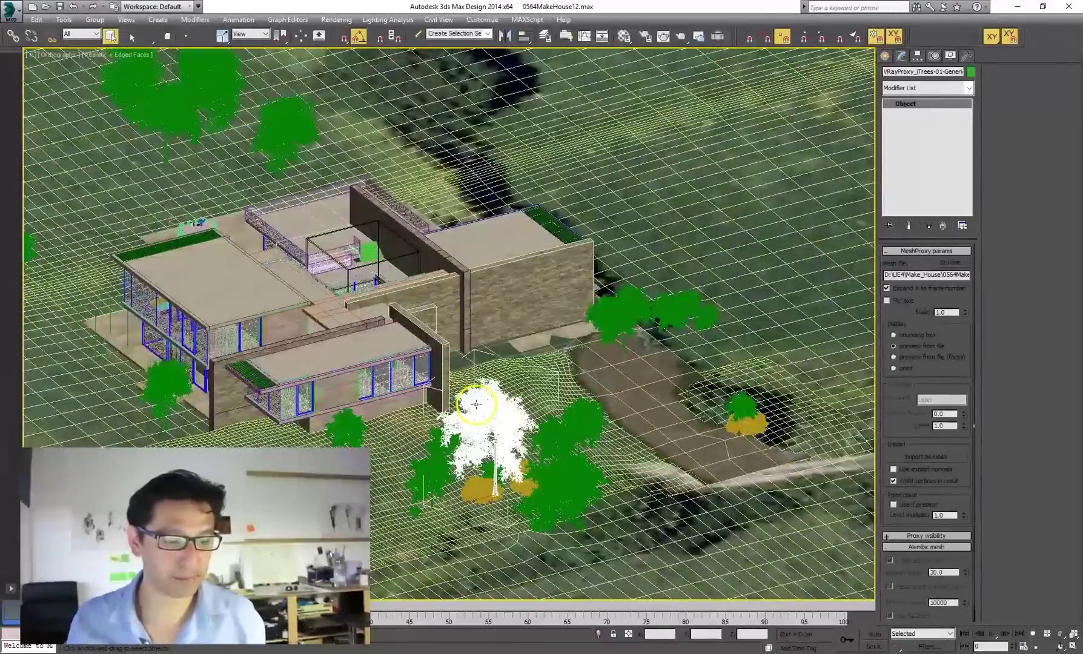
{"action": "key", "text": "p"}
{"action": "middle_click_drag", "start_coordinate": [493, 412], "coordinate": [374, 309], "text": "alt"}
{"action": "scroll", "coordinate": [401, 319], "scroll_direction": "down", "scroll_amount": 3}
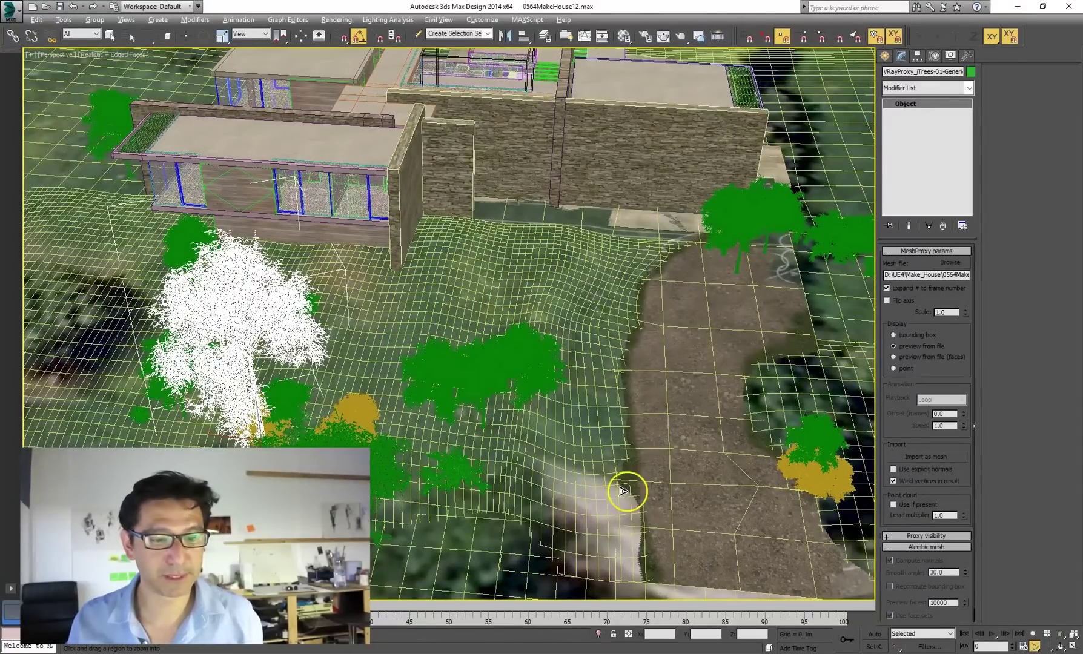
{"action": "scroll", "coordinate": [643, 358], "scroll_direction": "down", "scroll_amount": 4}
{"action": "middle_click_drag", "start_coordinate": [536, 315], "coordinate": [616, 331], "text": "alt"}
{"action": "left_click", "coordinate": [159, 184]}
{"action": "key", "text": "z"}
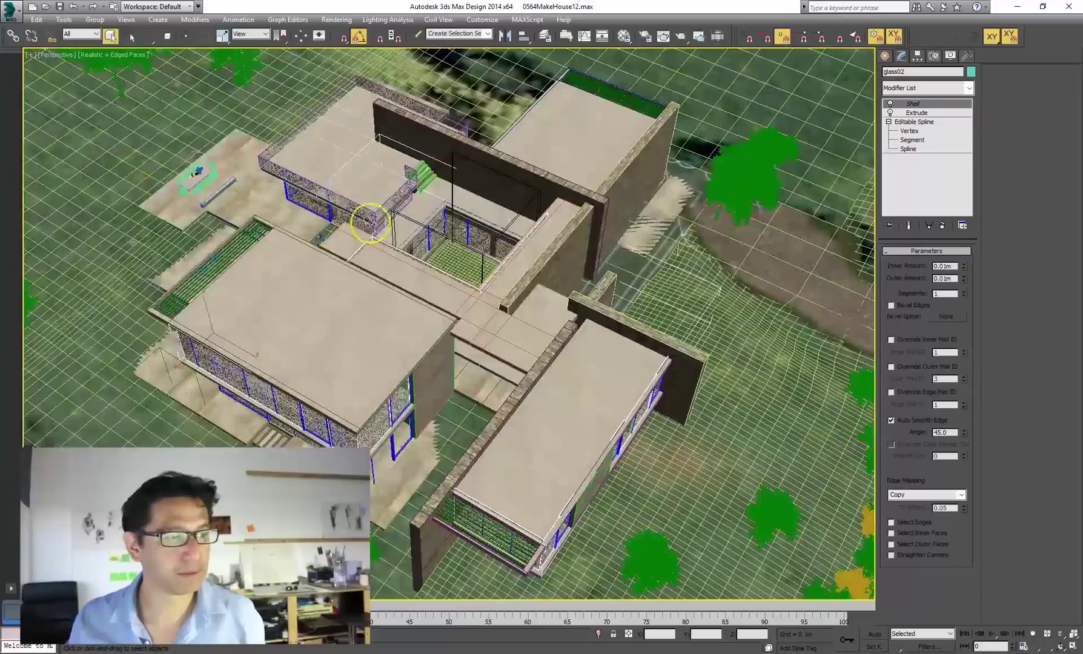
{"action": "middle_click_drag", "start_coordinate": [374, 228], "coordinate": [691, 164], "text": "alt"}
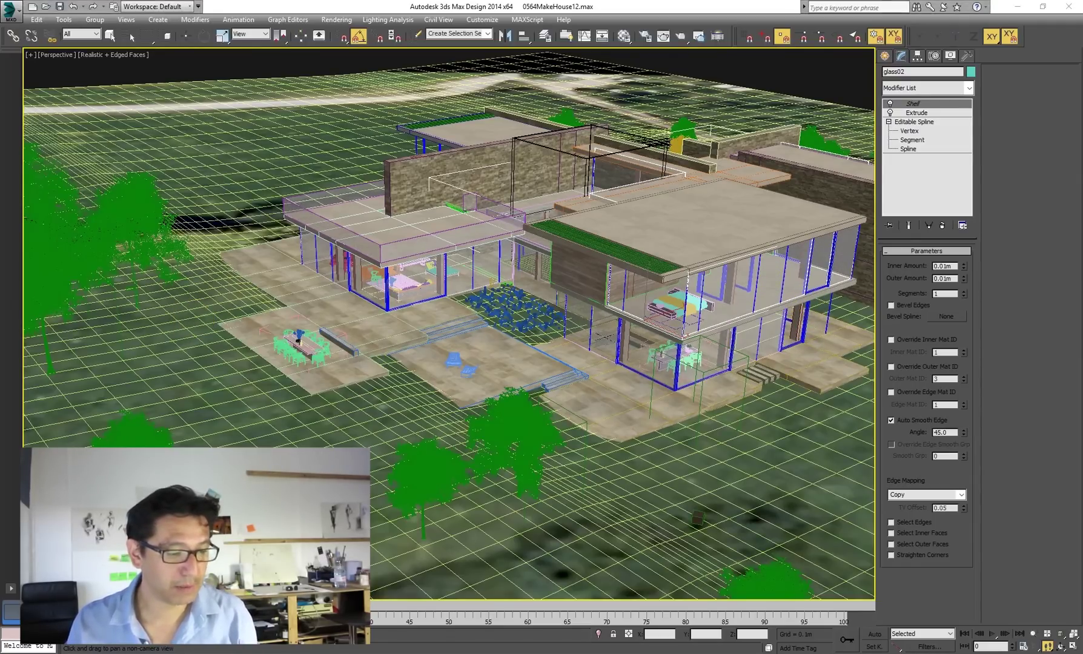
Step: Switch to the MakeHouse project in the Unreal Editor and hide the Landscape Procedural actor
{"action": "key", "text": "alt+Tab"}
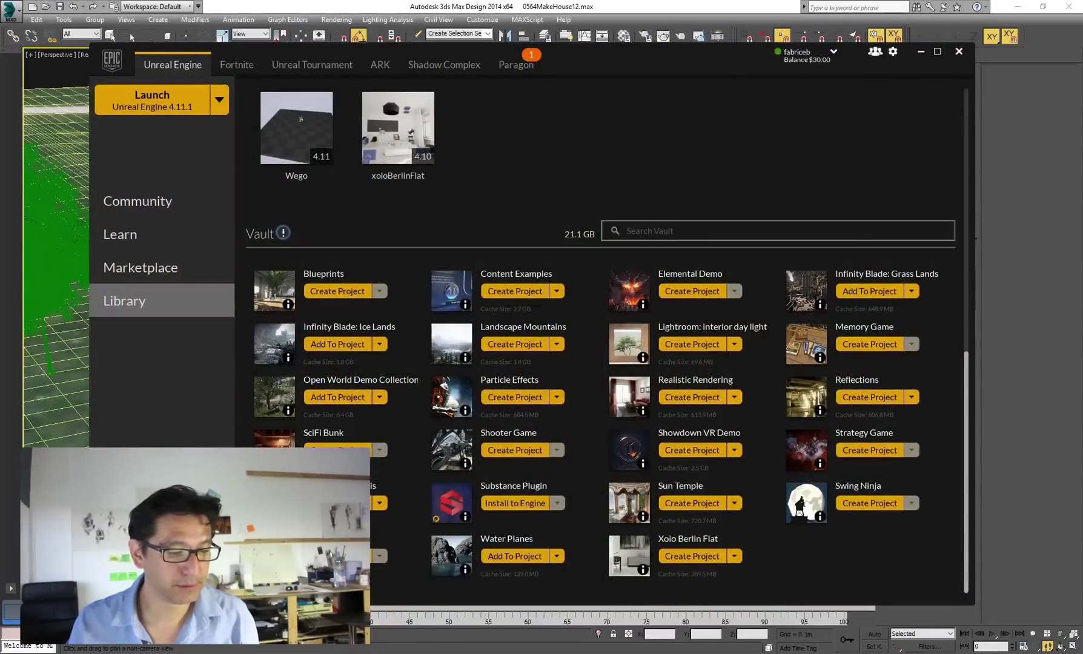
{"action": "left_click", "coordinate": [467, 653]}
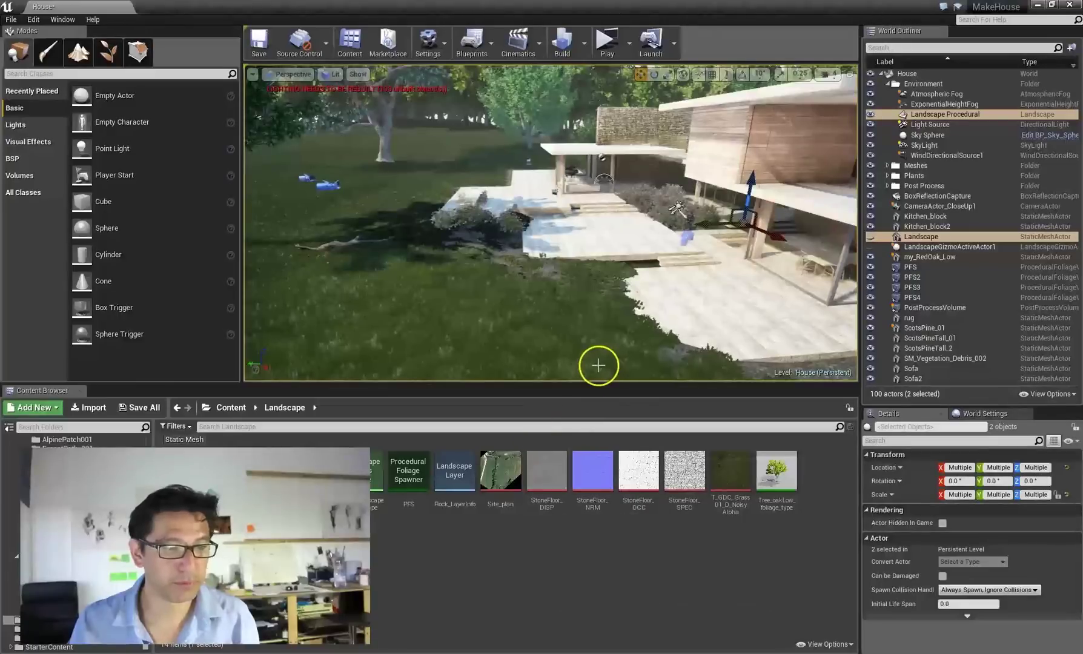
{"action": "left_click", "coordinate": [870, 114]}
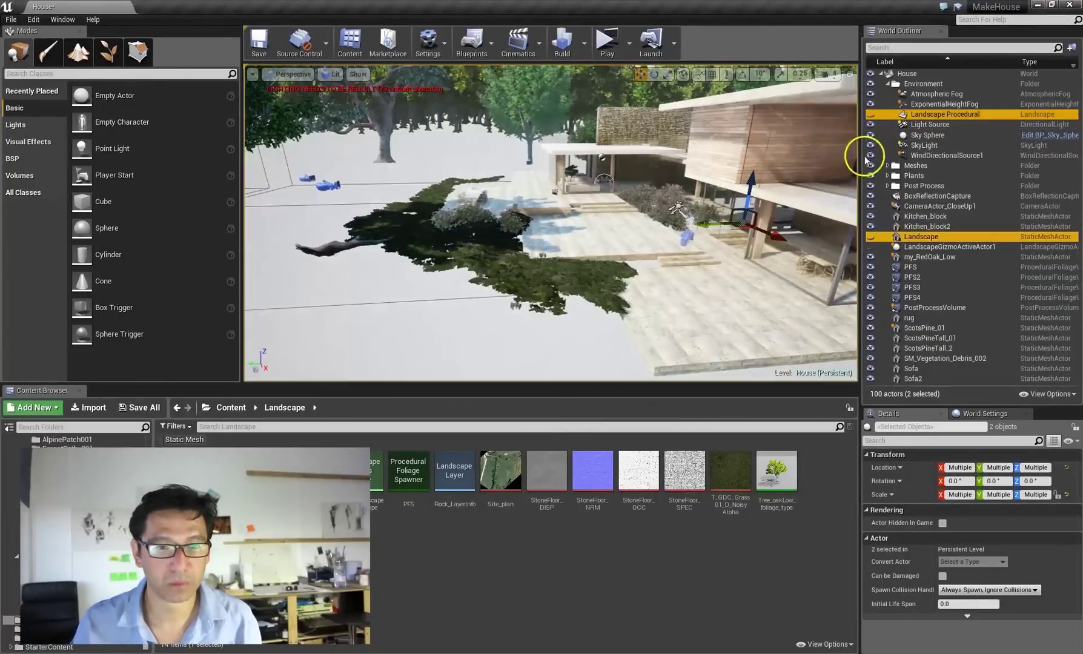
{"action": "left_click", "coordinate": [917, 135]}
{"action": "left_click", "coordinate": [935, 114]}
{"action": "left_click", "coordinate": [870, 114]}
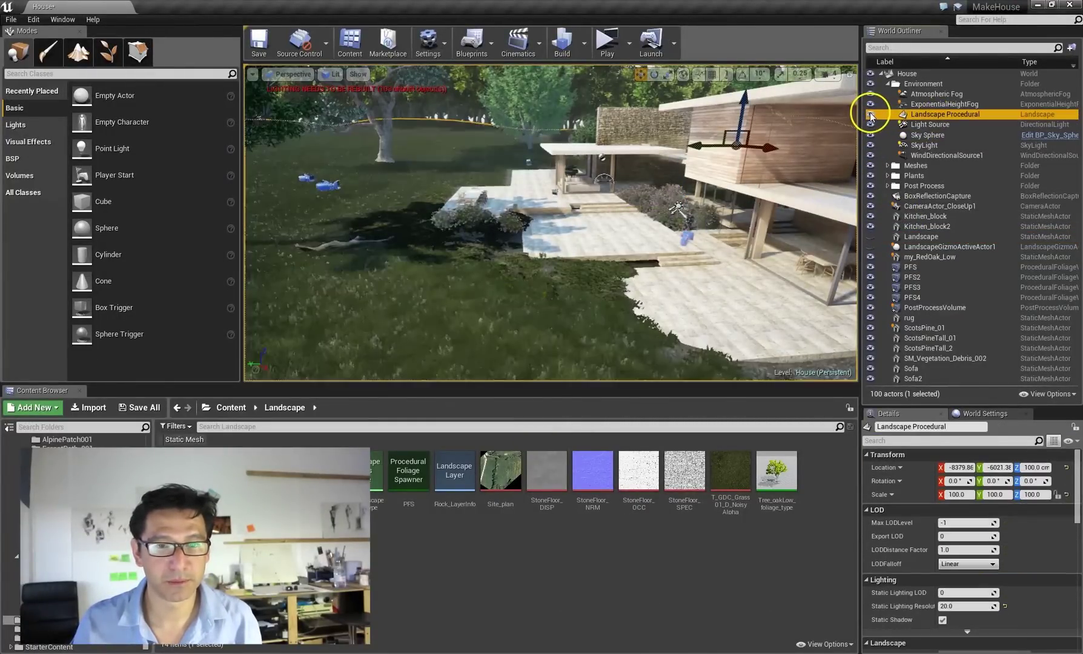
{"action": "left_click", "coordinate": [870, 114]}
Step: Show the Landscape static mesh, frame it, and make the Landscape Procedural actor visible together with it
{"action": "left_click", "coordinate": [917, 236]}
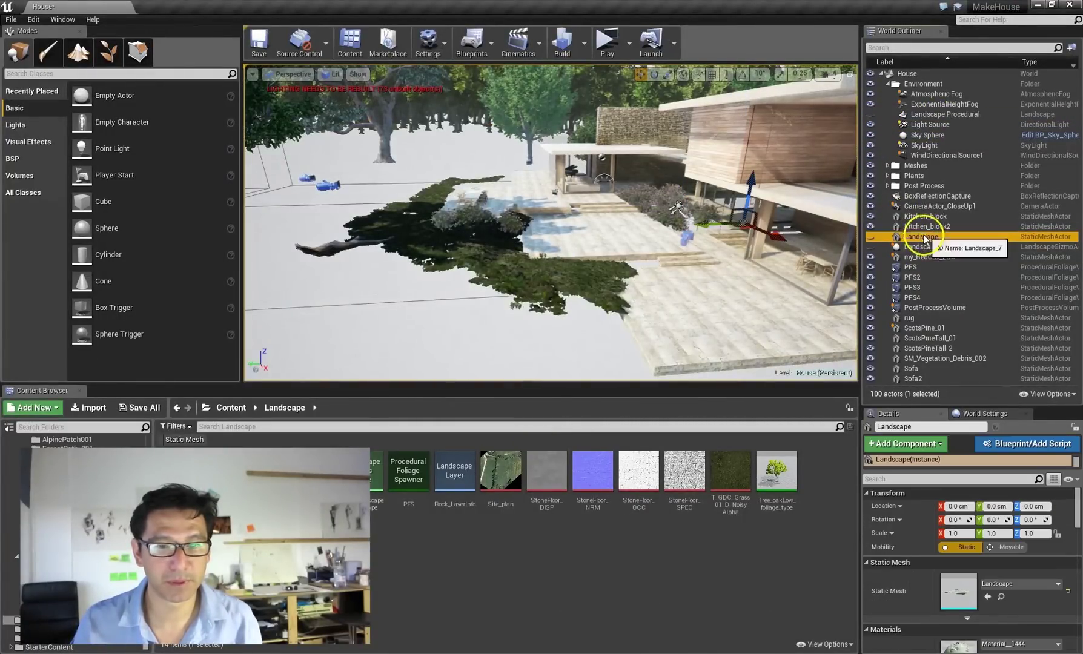
{"action": "left_click", "coordinate": [870, 237]}
{"action": "right_click_drag", "start_coordinate": [622, 228], "coordinate": [572, 248]}
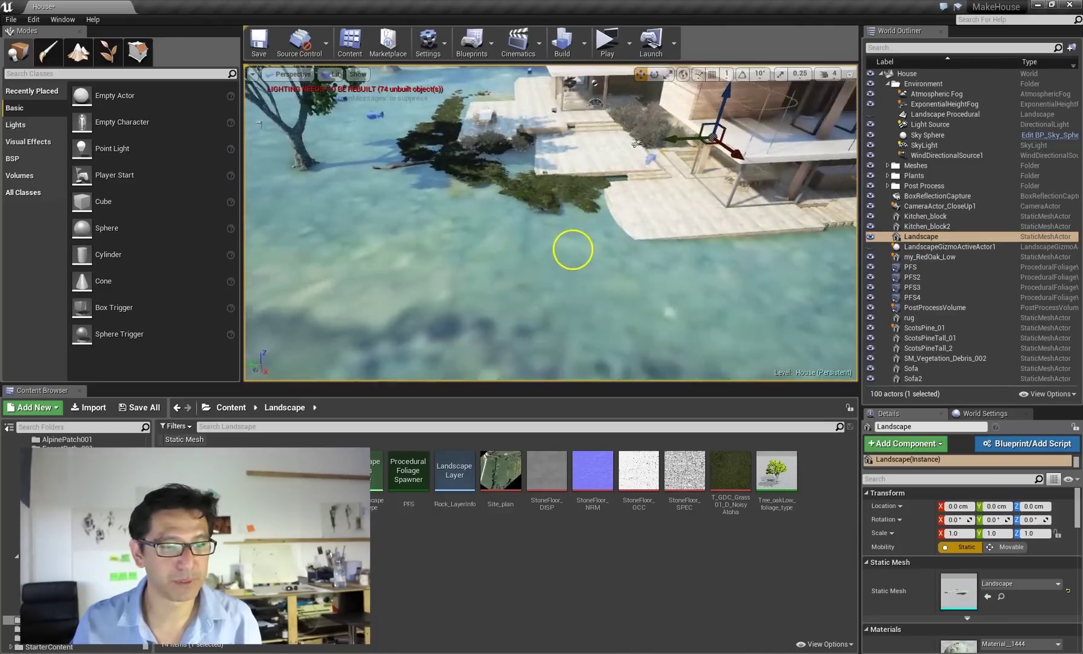
{"action": "key", "text": "f"}
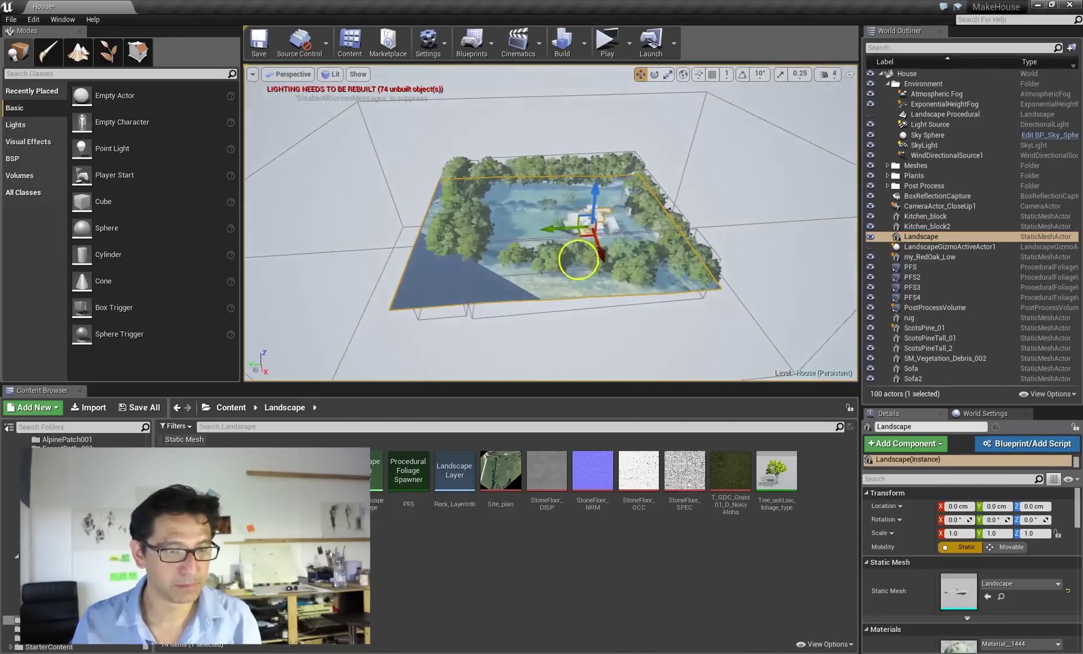
{"action": "mouse_move", "coordinate": [578, 260]}
{"action": "left_mouse_down", "text": "alt"}
{"action": "mouse_move", "coordinate": [604, 353]}
{"action": "mouse_move", "coordinate": [586, 241]}
{"action": "mouse_move", "coordinate": [573, 242]}
{"action": "left_mouse_up", "text": "alt"}
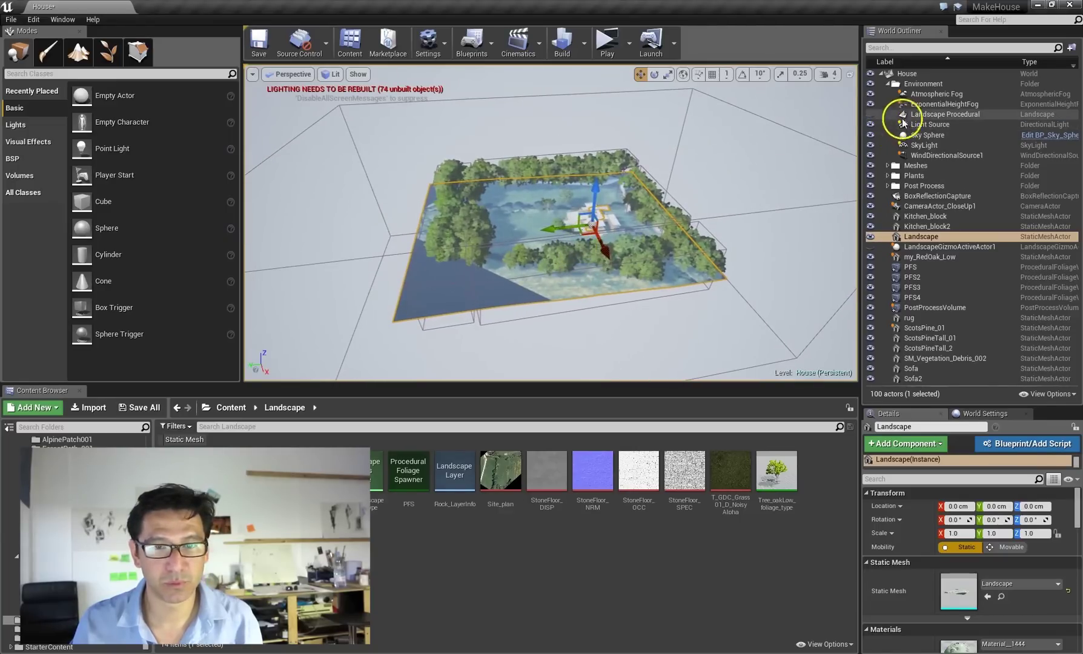
{"action": "left_click", "coordinate": [870, 115]}
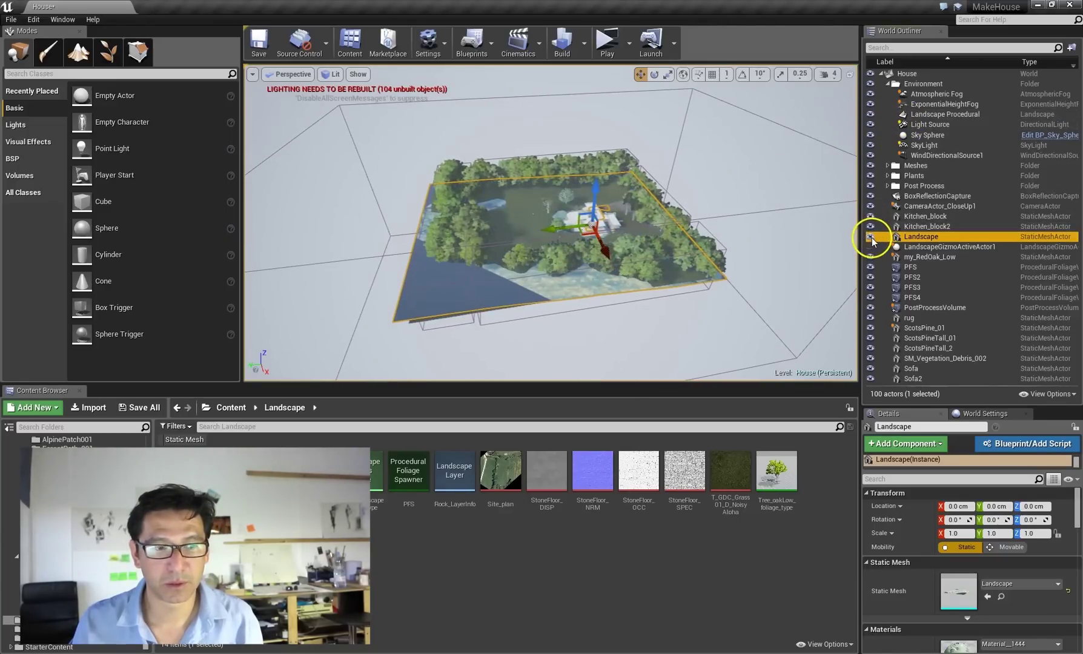
{"action": "left_click_drag", "start_coordinate": [646, 250], "coordinate": [544, 224], "text": "alt"}
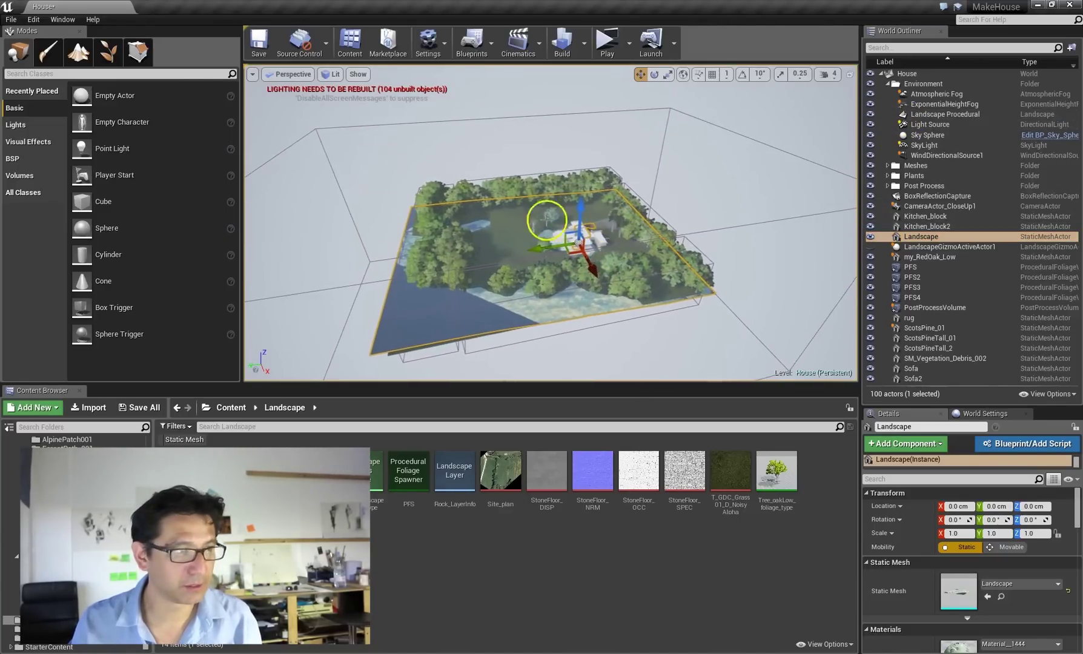
Step: Enter Landscape mode and activate the Sculpt tools for editing the terrain heightmap
{"action": "left_click", "coordinate": [77, 52]}
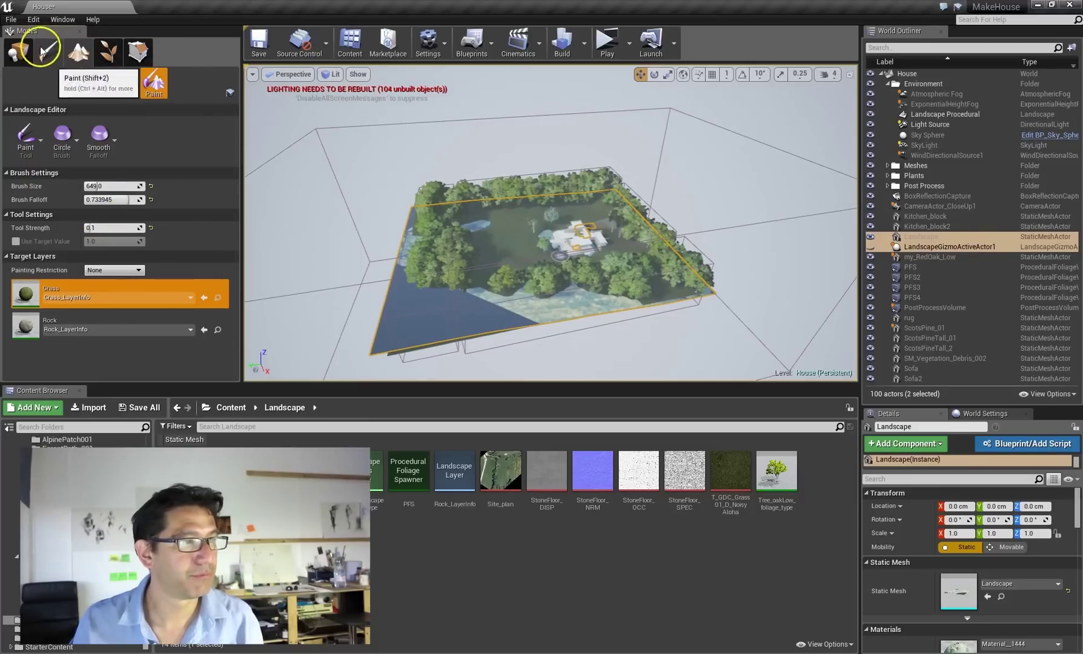
{"action": "left_click", "coordinate": [88, 83]}
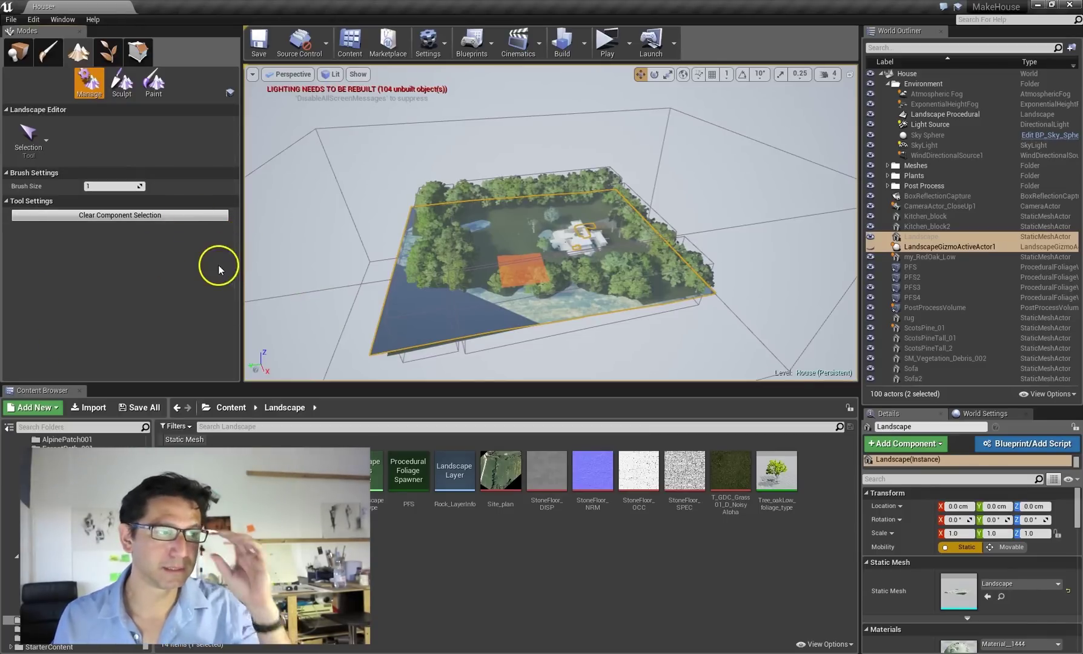
{"action": "left_click", "coordinate": [121, 82]}
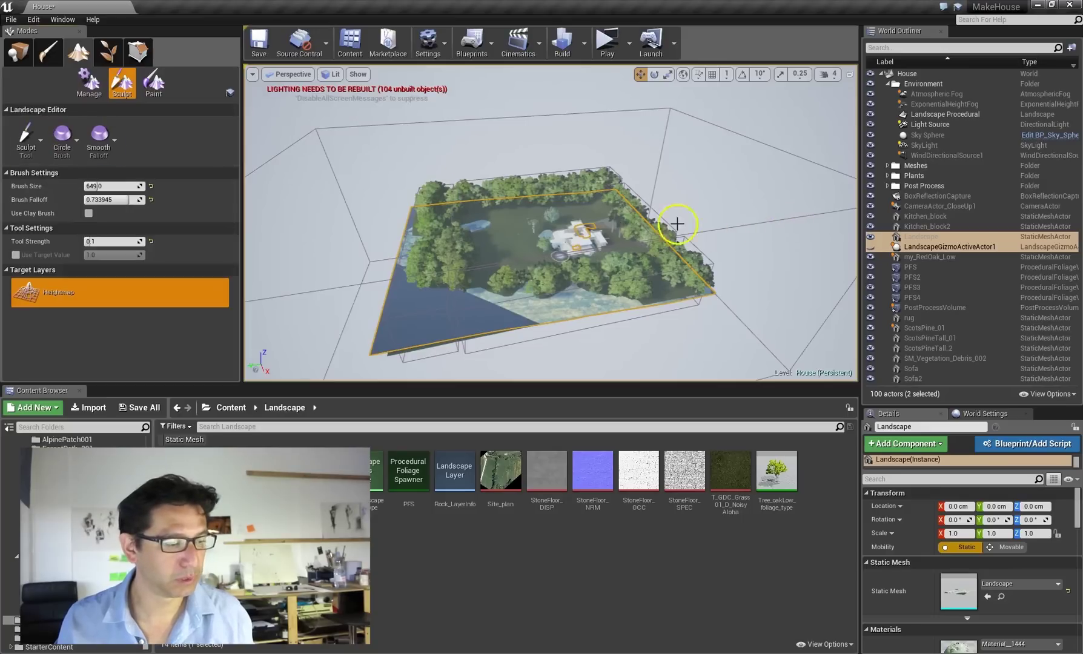
Step: Set the viewport camera speed to 6 and move in close to the house's terrace
{"action": "right_click_drag", "start_coordinate": [566, 240], "coordinate": [576, 238]}
{"action": "left_click", "coordinate": [828, 75]}
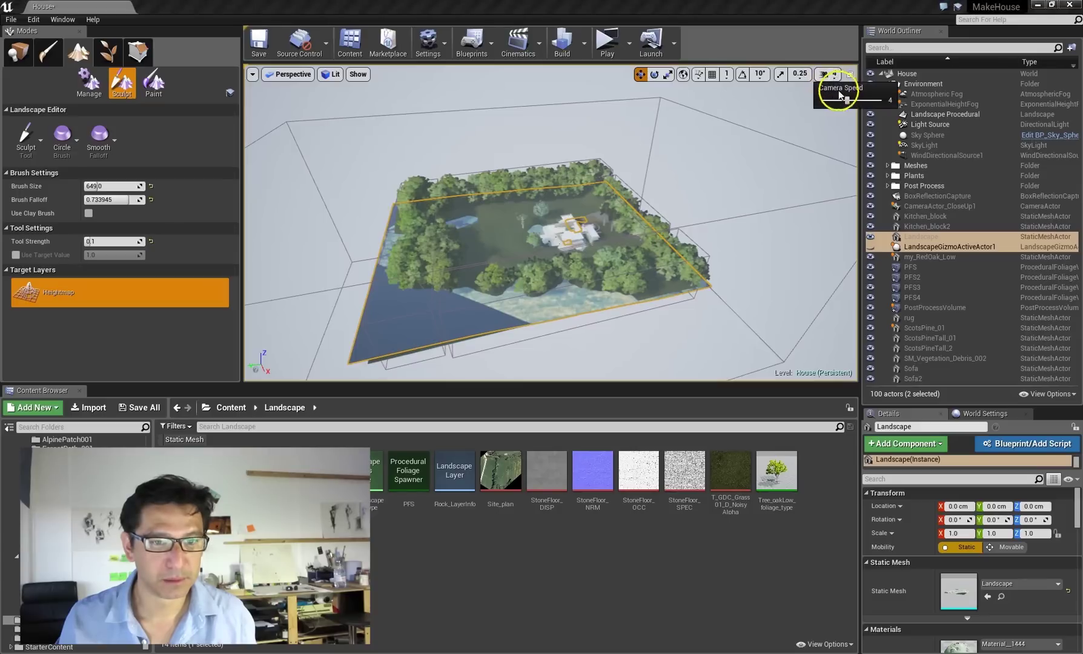
{"action": "left_click_drag", "start_coordinate": [846, 102], "coordinate": [865, 99]}
{"action": "key", "text": "w"}
{"action": "right_click_drag", "start_coordinate": [553, 219], "coordinate": [547, 211]}
{"action": "scroll", "coordinate": [547, 209], "scroll_direction": "up", "scroll_amount": 10}
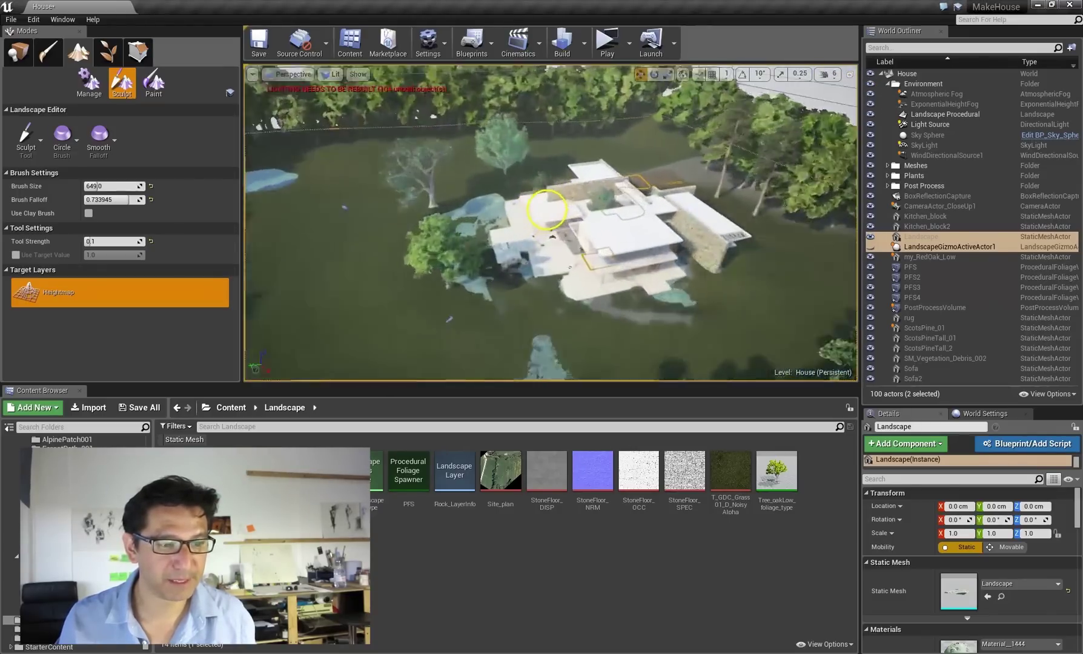
{"action": "right_click_drag", "start_coordinate": [507, 249], "coordinate": [502, 273]}
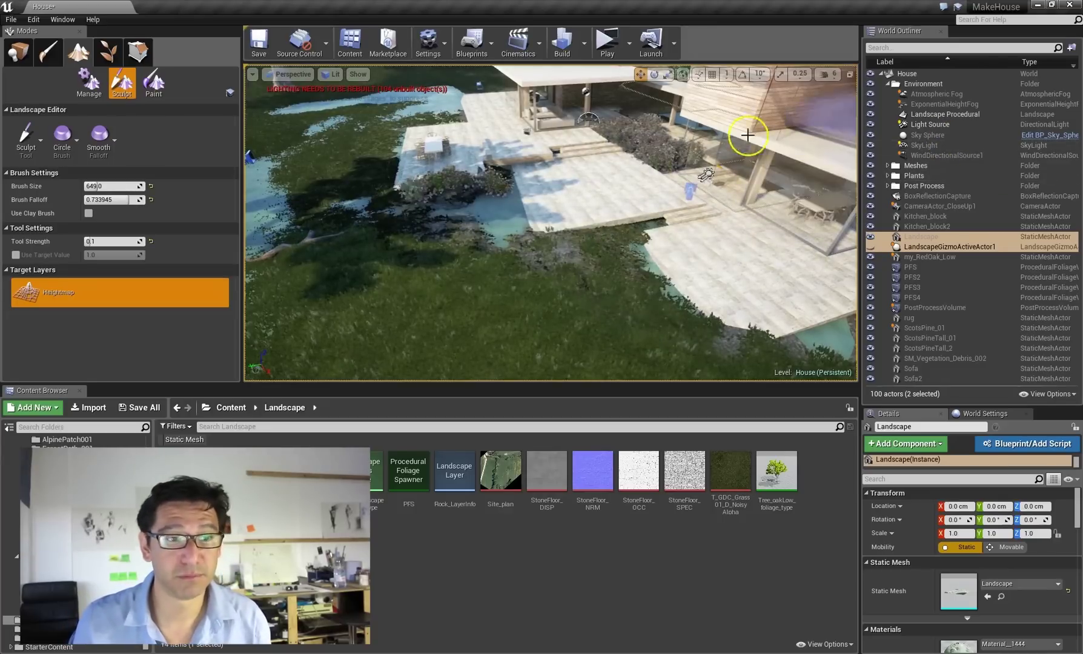
Step: Review the list of available landscape sculpting tools while keeping the Sculpt tool active
{"action": "right_click", "coordinate": [658, 205]}
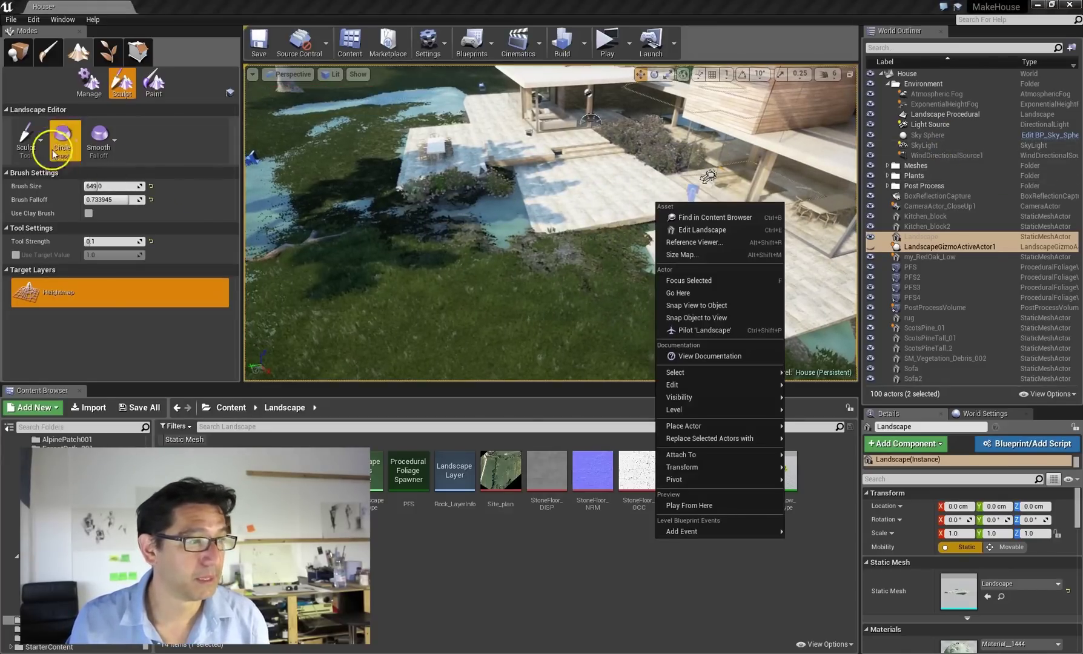
{"action": "left_click", "coordinate": [24, 136]}
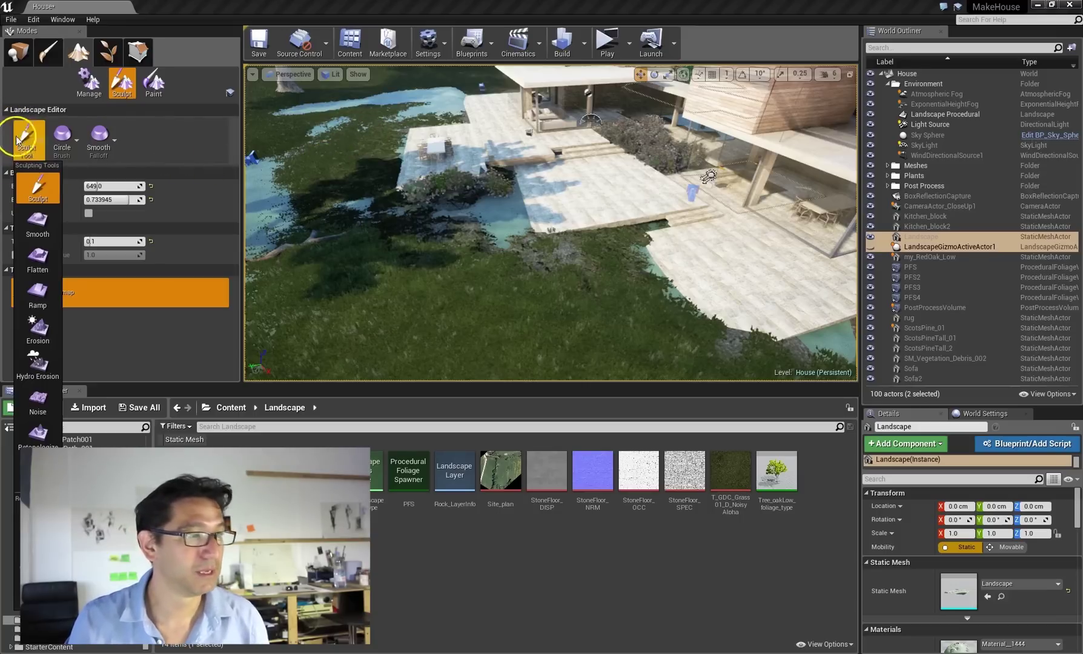
{"action": "left_click", "coordinate": [187, 211]}
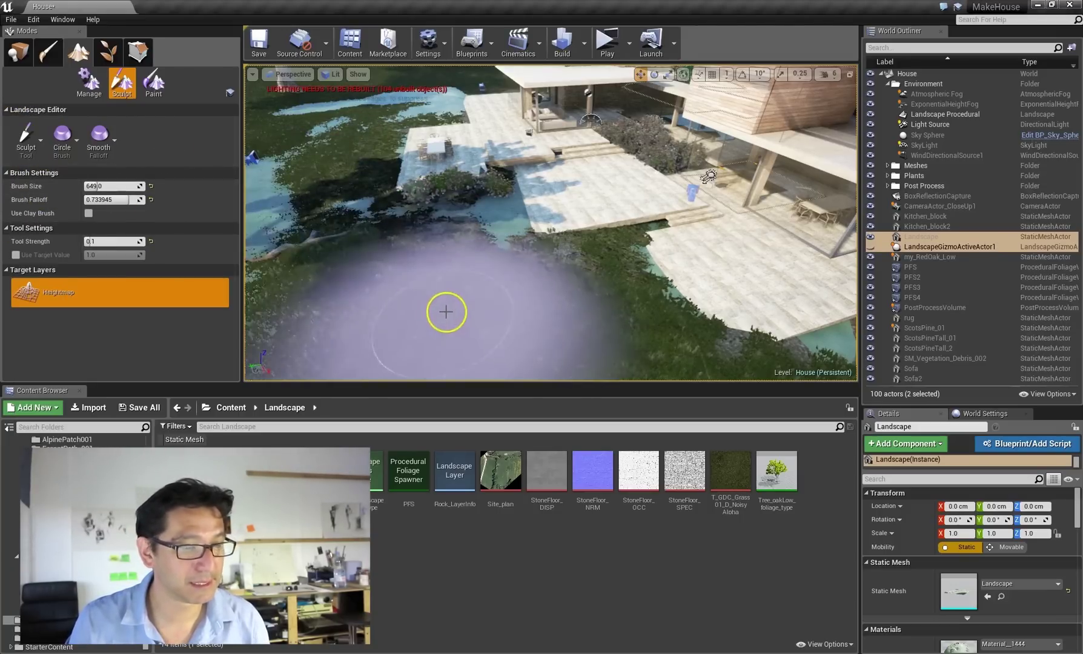
Step: Sculpt the grass terrain in front of the terrace and set the camera speed to 3 for the dining terrace side
{"action": "mouse_move", "coordinate": [444, 312]}
{"action": "left_mouse_down"}
{"action": "mouse_move", "coordinate": [425, 295]}
{"action": "mouse_move", "coordinate": [548, 290]}
{"action": "mouse_move", "coordinate": [526, 262]}
{"action": "left_mouse_up"}
{"action": "mouse_move", "coordinate": [525, 262]}
{"action": "right_mouse_down"}
{"action": "mouse_move", "coordinate": [554, 262]}
{"action": "mouse_move", "coordinate": [505, 254]}
{"action": "mouse_move", "coordinate": [513, 271]}
{"action": "mouse_move", "coordinate": [546, 280]}
{"action": "mouse_move", "coordinate": [474, 249]}
{"action": "mouse_move", "coordinate": [350, 234]}
{"action": "mouse_move", "coordinate": [469, 217]}
{"action": "mouse_move", "coordinate": [479, 205]}
{"action": "mouse_move", "coordinate": [435, 270]}
{"action": "mouse_move", "coordinate": [456, 253]}
{"action": "mouse_move", "coordinate": [212, 266]}
{"action": "mouse_move", "coordinate": [204, 310]}
{"action": "mouse_move", "coordinate": [611, 210]}
{"action": "right_mouse_up"}
{"action": "key", "text": "w"}
{"action": "scroll", "coordinate": [513, 270], "scroll_direction": "down", "scroll_amount": 1}
{"action": "key", "text": "w"}
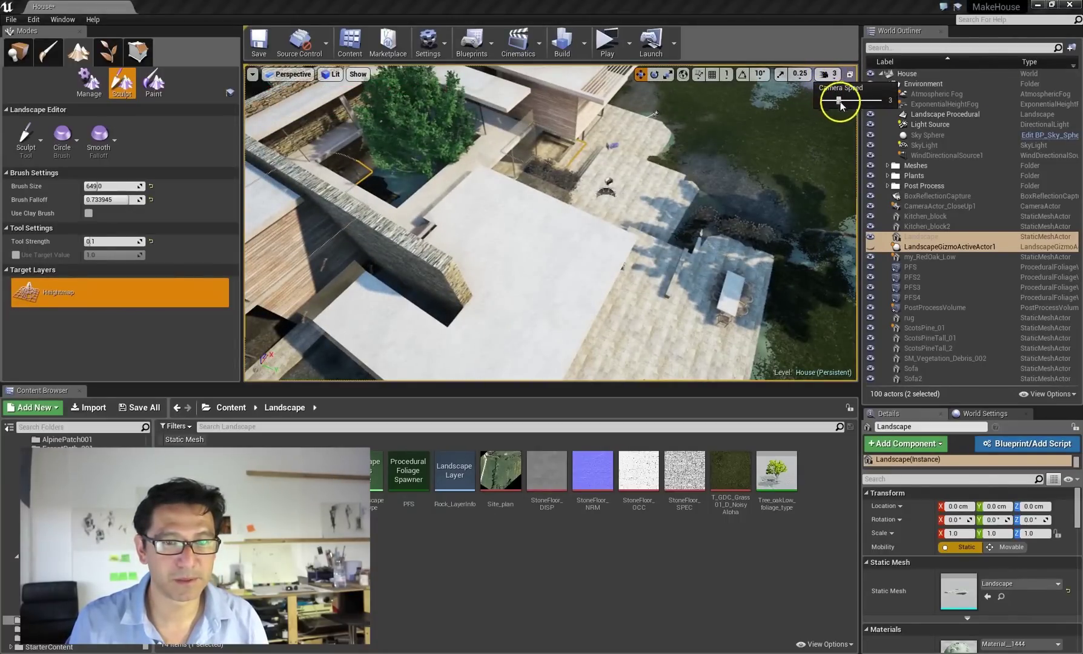
{"action": "mouse_move", "coordinate": [804, 158]}
{"action": "right_mouse_down"}
{"action": "mouse_move", "coordinate": [800, 121]}
{"action": "mouse_move", "coordinate": [829, 135]}
{"action": "mouse_move", "coordinate": [838, 121]}
{"action": "mouse_move", "coordinate": [735, 183]}
{"action": "mouse_move", "coordinate": [573, 651]}
{"action": "mouse_move", "coordinate": [621, 228]}
{"action": "right_mouse_up"}
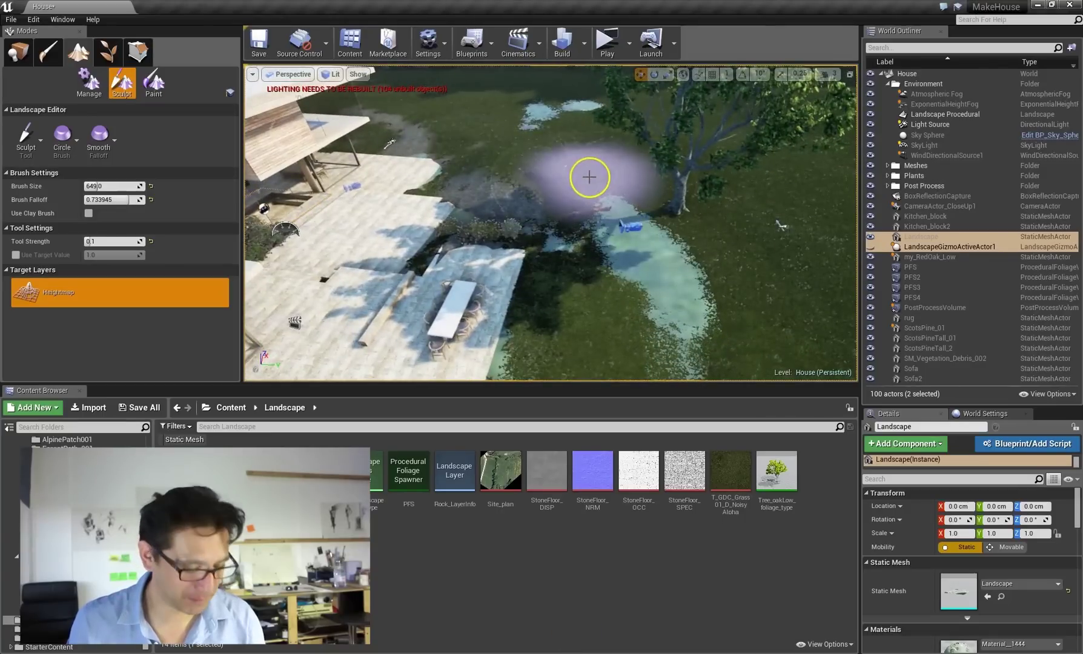
Step: Undo the last edit and, with a tool strength of 0.01, raise the grass terrain over the exposed mesh beside the dining terrace
{"action": "key", "text": "ctrl+z"}
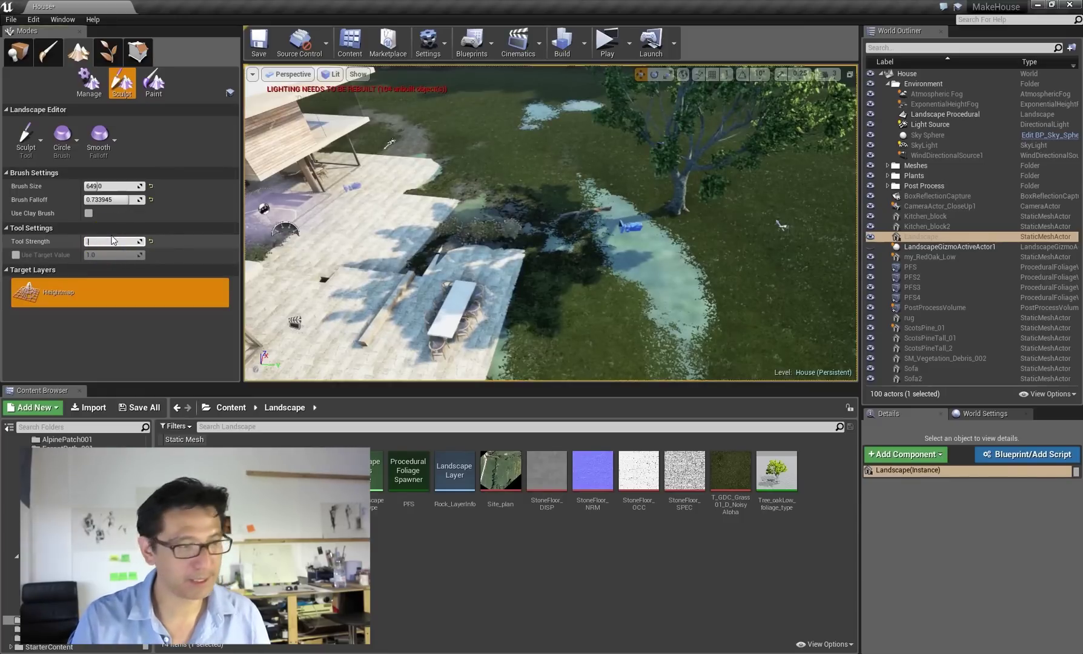
{"action": "key", "text": "Return"}
{"action": "mouse_move", "coordinate": [694, 297]}
{"action": "left_mouse_down"}
{"action": "mouse_move", "coordinate": [680, 266]}
{"action": "mouse_move", "coordinate": [632, 230]}
{"action": "left_mouse_up"}
{"action": "mouse_move", "coordinate": [604, 181]}
{"action": "left_mouse_down"}
{"action": "mouse_move", "coordinate": [664, 300]}
{"action": "mouse_move", "coordinate": [688, 280]}
{"action": "left_mouse_up"}
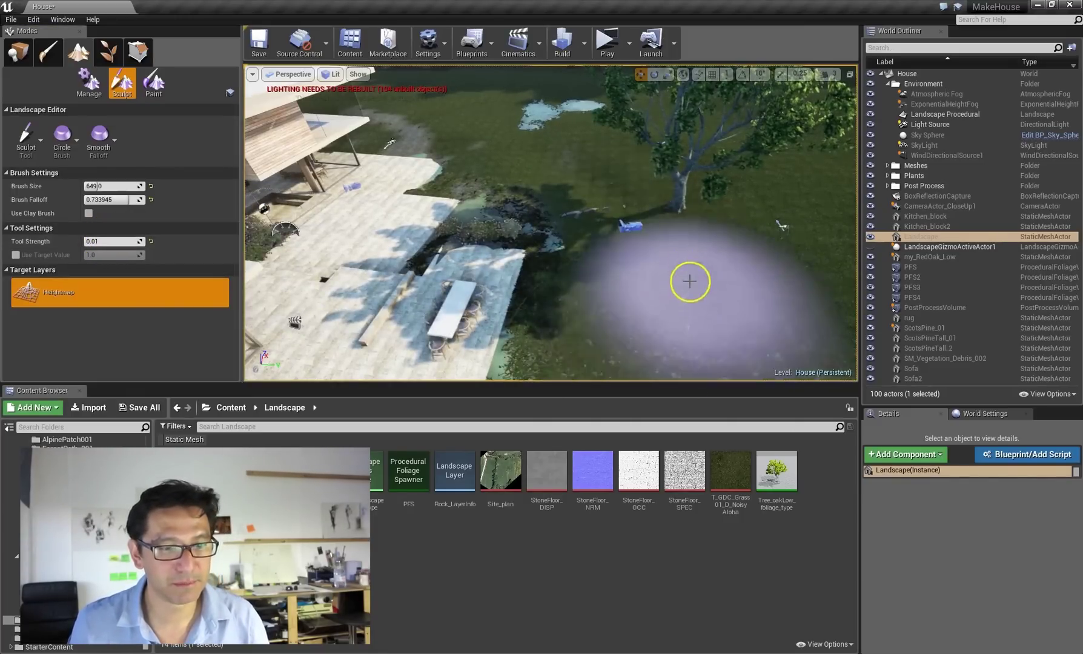
{"action": "mouse_move", "coordinate": [688, 280]}
{"action": "right_mouse_down"}
{"action": "mouse_move", "coordinate": [703, 249]}
{"action": "mouse_move", "coordinate": [691, 274]}
{"action": "right_mouse_up"}
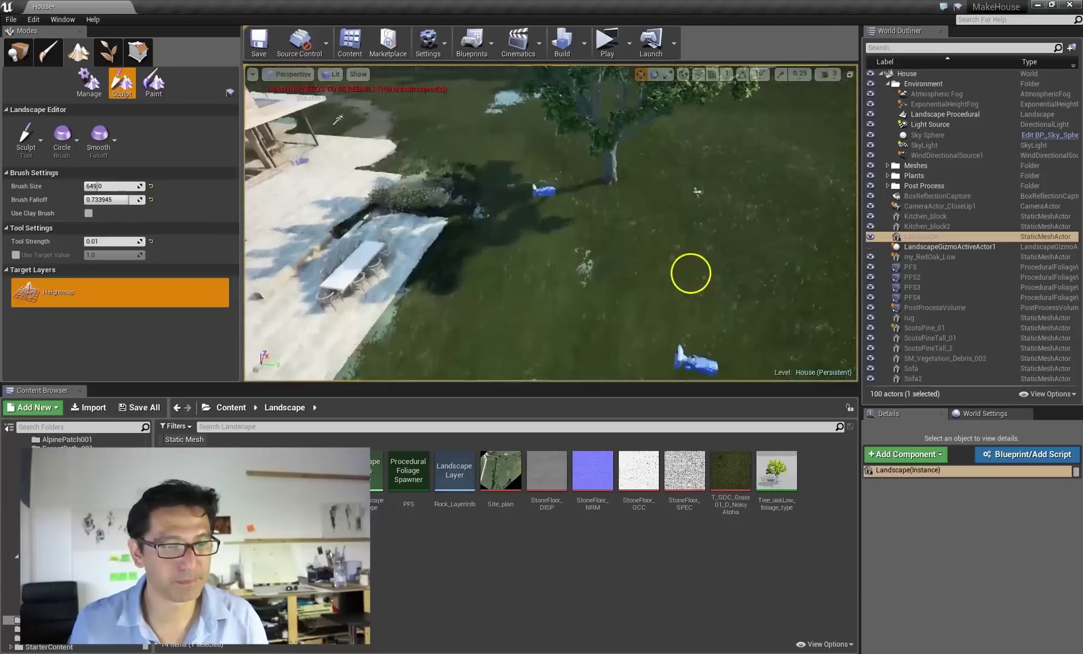
Step: Lower the grass terrain around the front corner and outer edge of the dining terrace with the Sculpt tool
{"action": "right_click", "coordinate": [618, 171]}
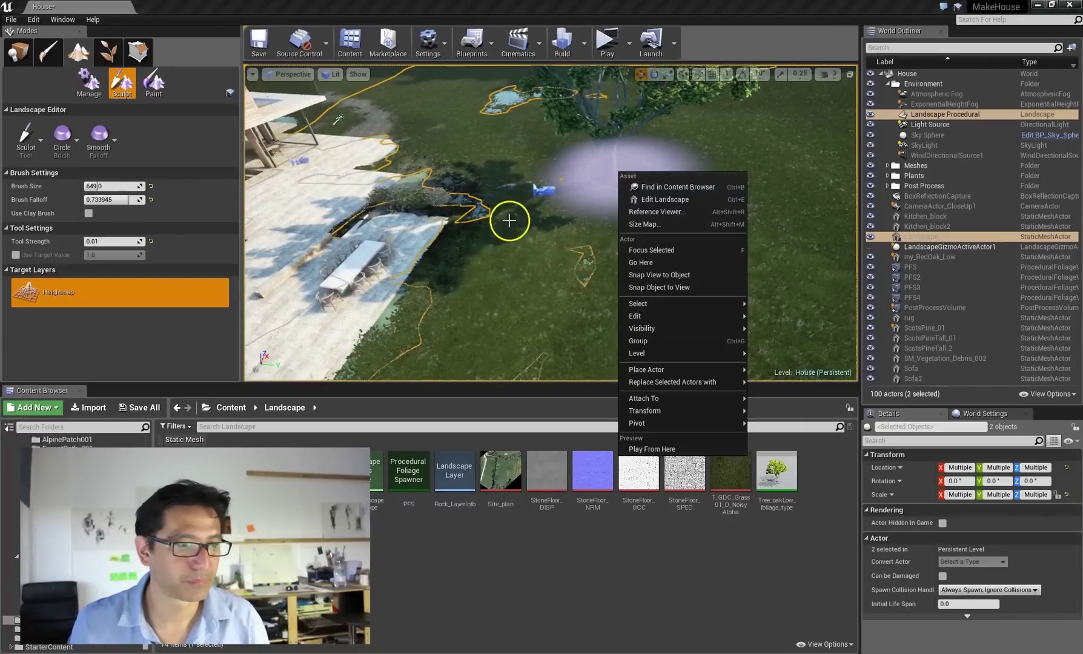
{"action": "right_click_drag", "start_coordinate": [485, 218], "coordinate": [392, 238]}
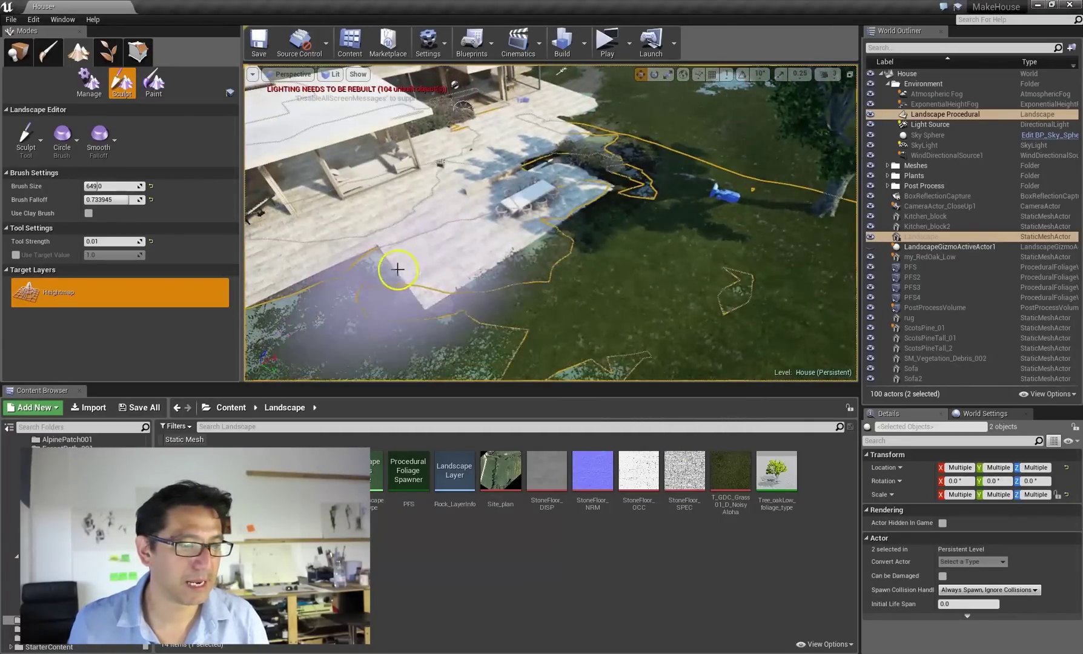
{"action": "mouse_move", "coordinate": [606, 280]}
{"action": "left_mouse_down"}
{"action": "mouse_move", "coordinate": [684, 234]}
{"action": "mouse_move", "coordinate": [744, 235]}
{"action": "mouse_move", "coordinate": [604, 202]}
{"action": "mouse_move", "coordinate": [495, 261]}
{"action": "mouse_move", "coordinate": [573, 215]}
{"action": "left_mouse_up"}
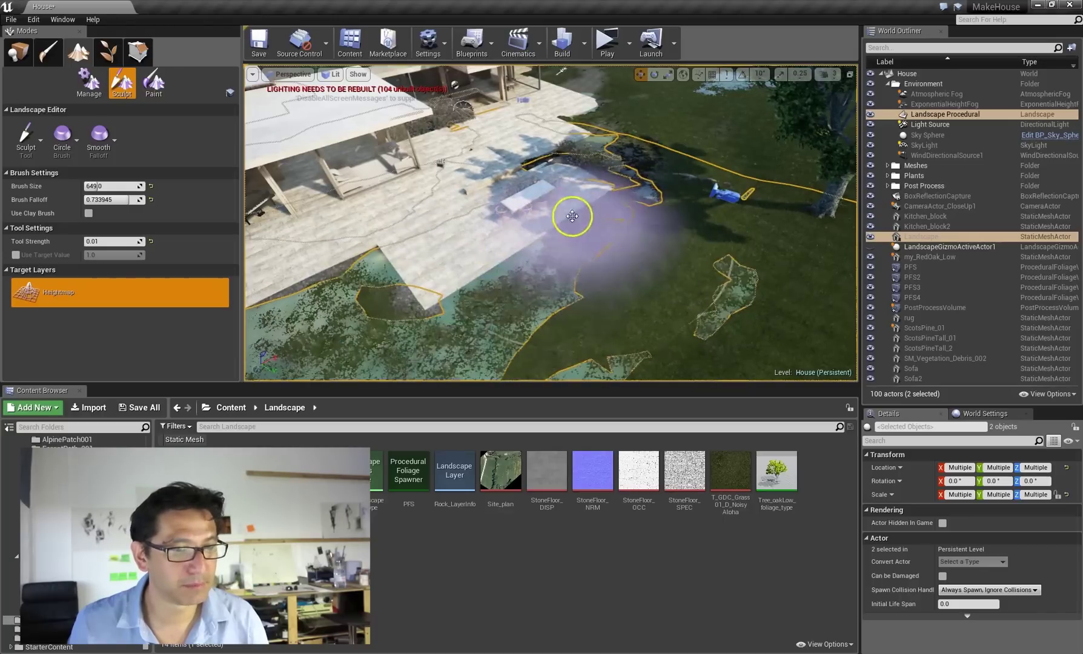
Step: Check the sculpting tools list and examine from several sides how the grass terrain meets the exposed mesh around the terrace
{"action": "left_click", "coordinate": [11, 145]}
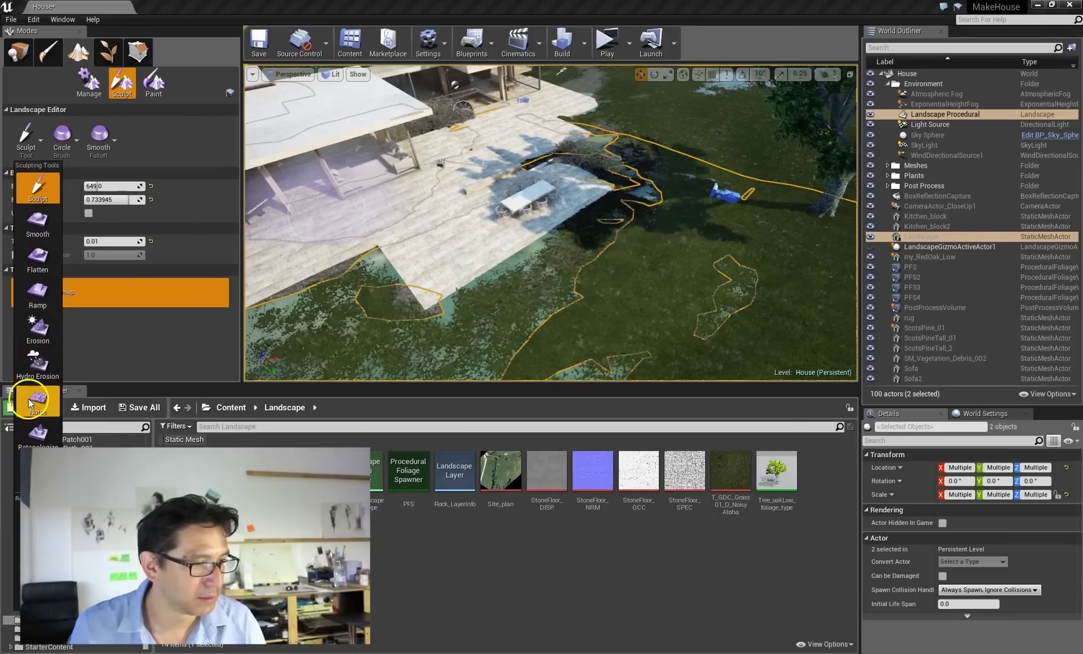
{"action": "mouse_move", "coordinate": [666, 237]}
{"action": "right_mouse_down"}
{"action": "mouse_move", "coordinate": [505, 224]}
{"action": "mouse_move", "coordinate": [660, 230]}
{"action": "right_mouse_up"}
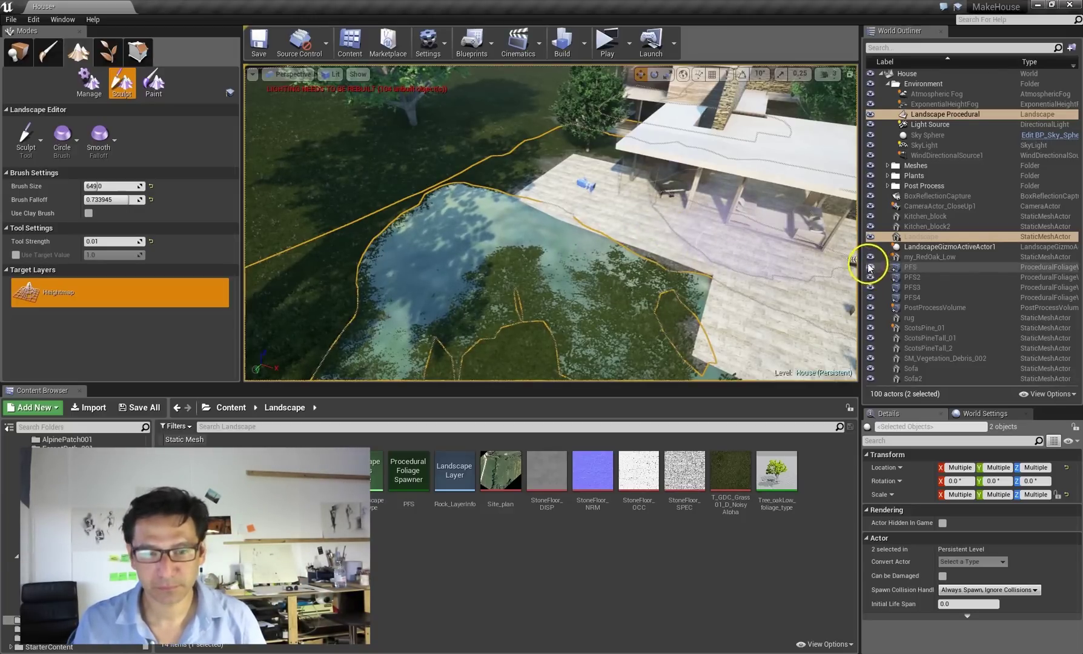
{"action": "right_click_drag", "start_coordinate": [646, 241], "coordinate": [754, 209]}
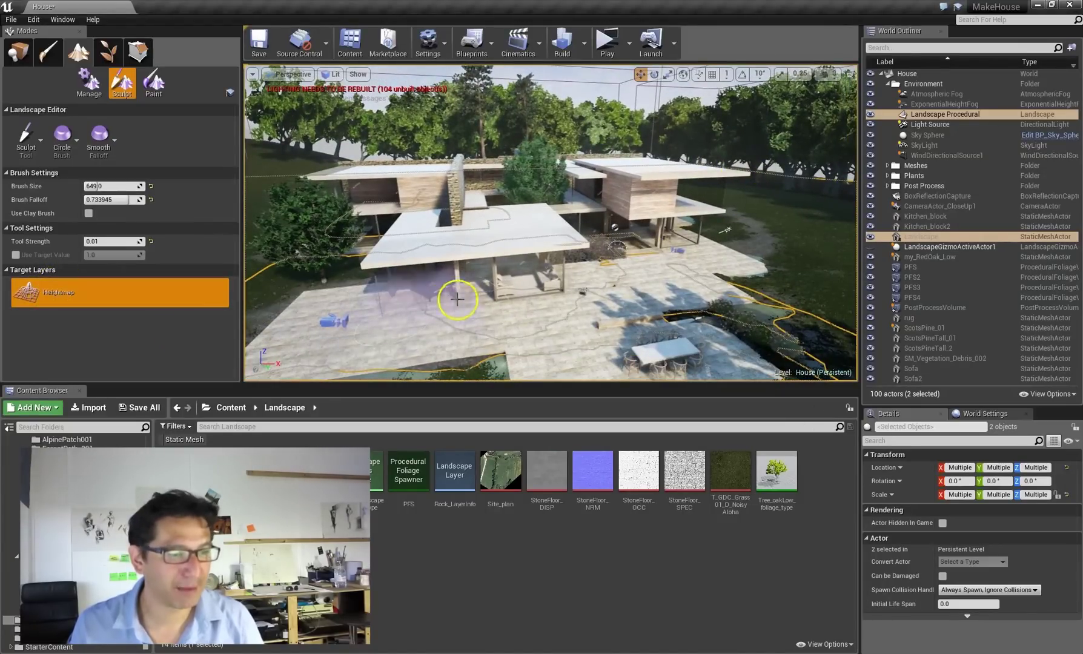
{"action": "scroll", "coordinate": [490, 295], "scroll_direction": "down", "scroll_amount": 12}
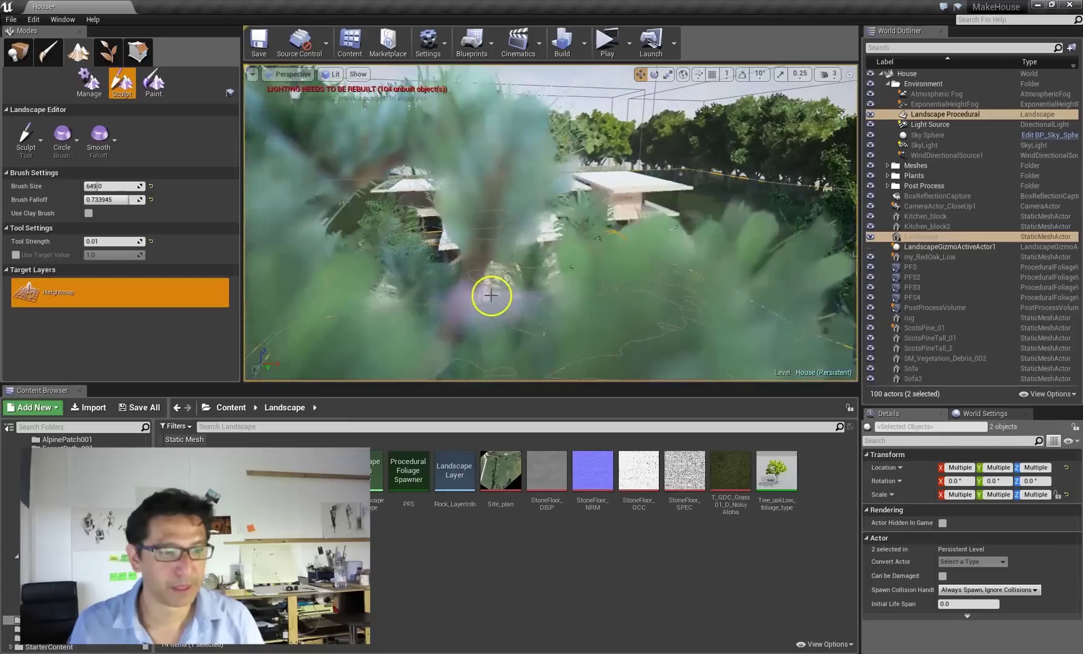
{"action": "scroll", "coordinate": [493, 295], "scroll_direction": "up", "scroll_amount": 10}
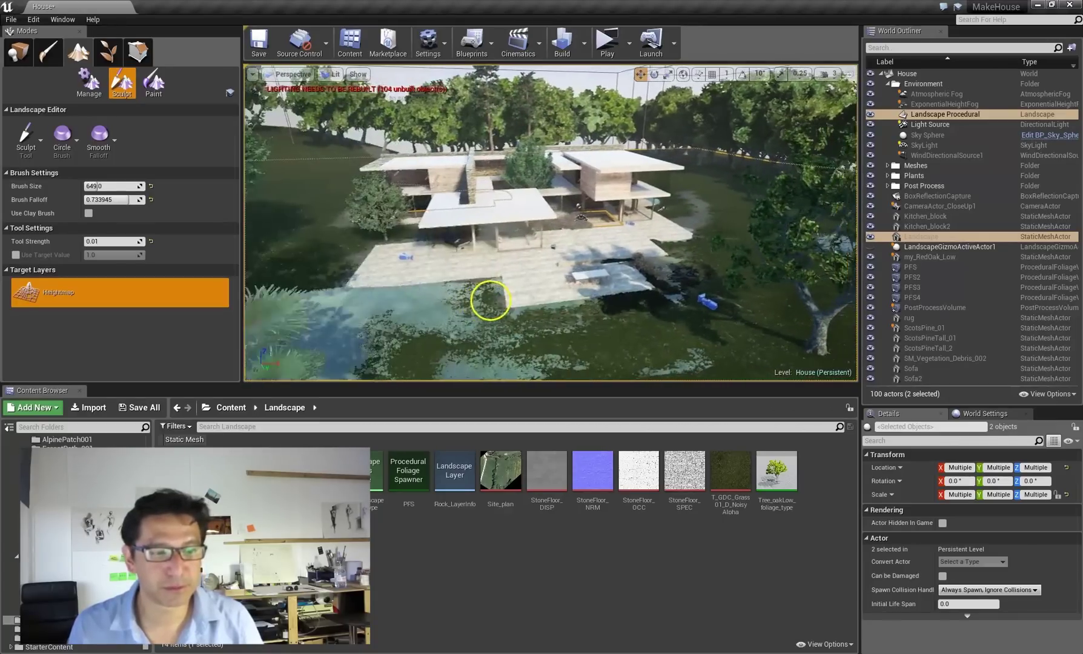
{"action": "scroll", "coordinate": [485, 306], "scroll_direction": "up", "scroll_amount": 3}
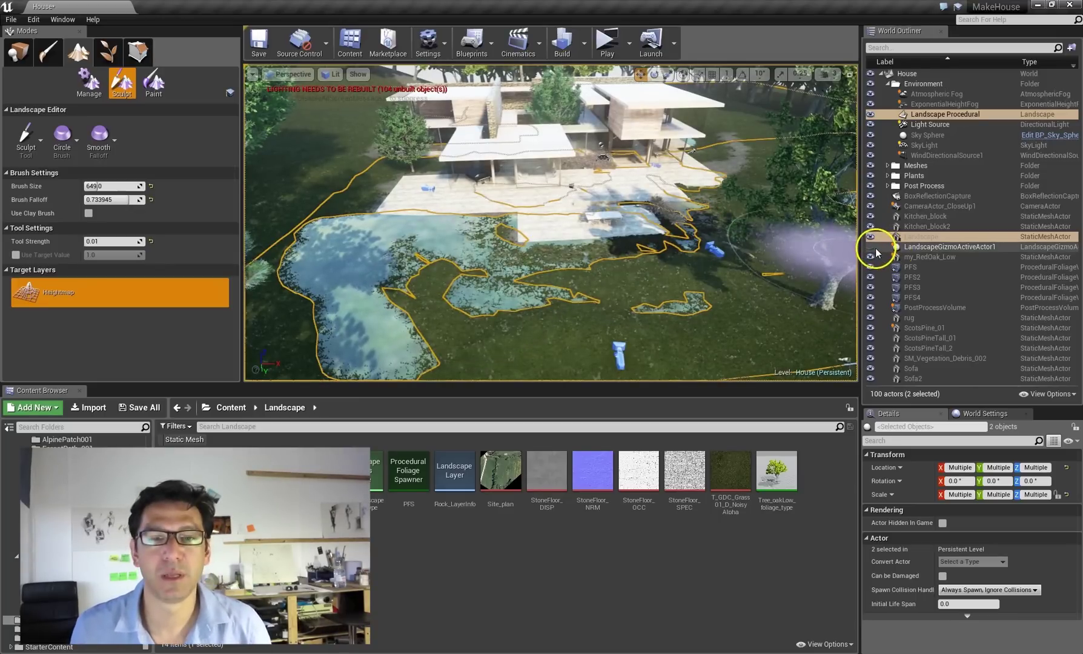
{"action": "mouse_move", "coordinate": [654, 212]}
{"action": "right_mouse_down"}
{"action": "mouse_move", "coordinate": [699, 205]}
{"action": "mouse_move", "coordinate": [639, 210]}
{"action": "right_mouse_up"}
{"action": "key", "text": "w"}
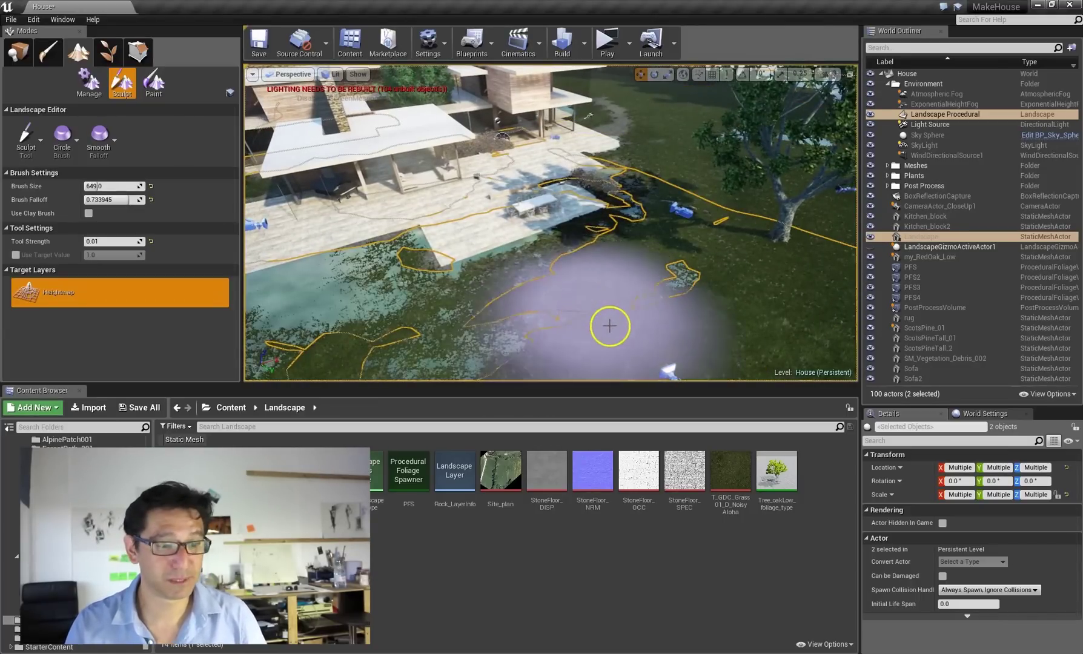
{"action": "right_click_drag", "start_coordinate": [616, 286], "coordinate": [539, 259]}
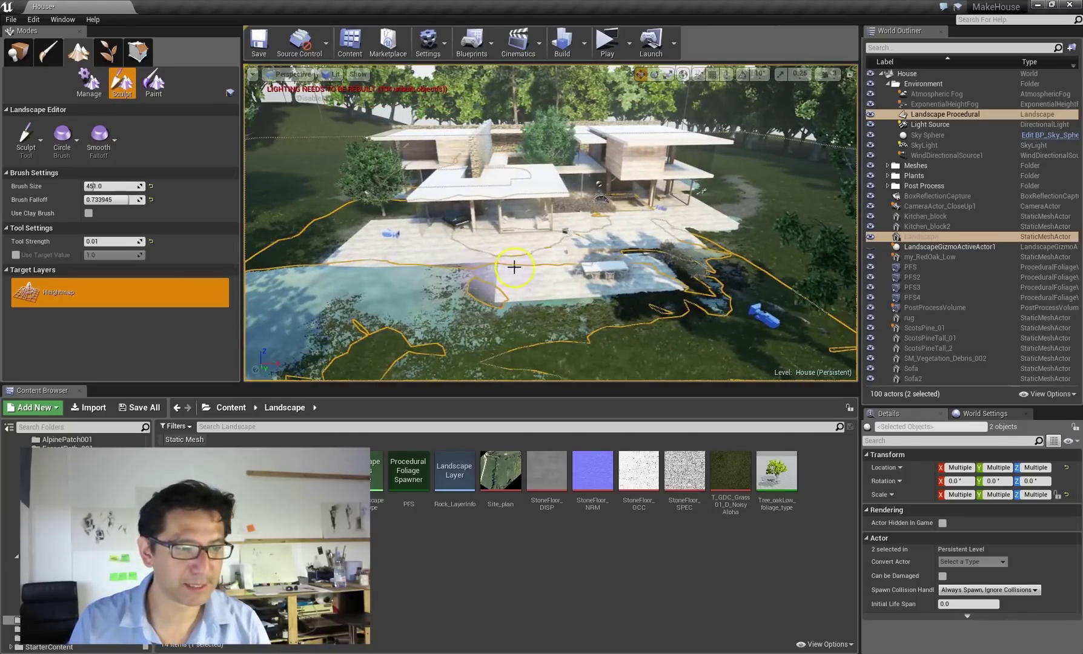
Step: Adjust the sculpt brush over the lawn beyond the dining terrace, shrinking its size to 180
{"action": "key", "text": "bracketright"}
{"action": "mouse_move", "coordinate": [676, 347]}
{"action": "right_mouse_down"}
{"action": "mouse_move", "coordinate": [822, 350]}
{"action": "mouse_move", "coordinate": [867, 380]}
{"action": "right_mouse_up"}
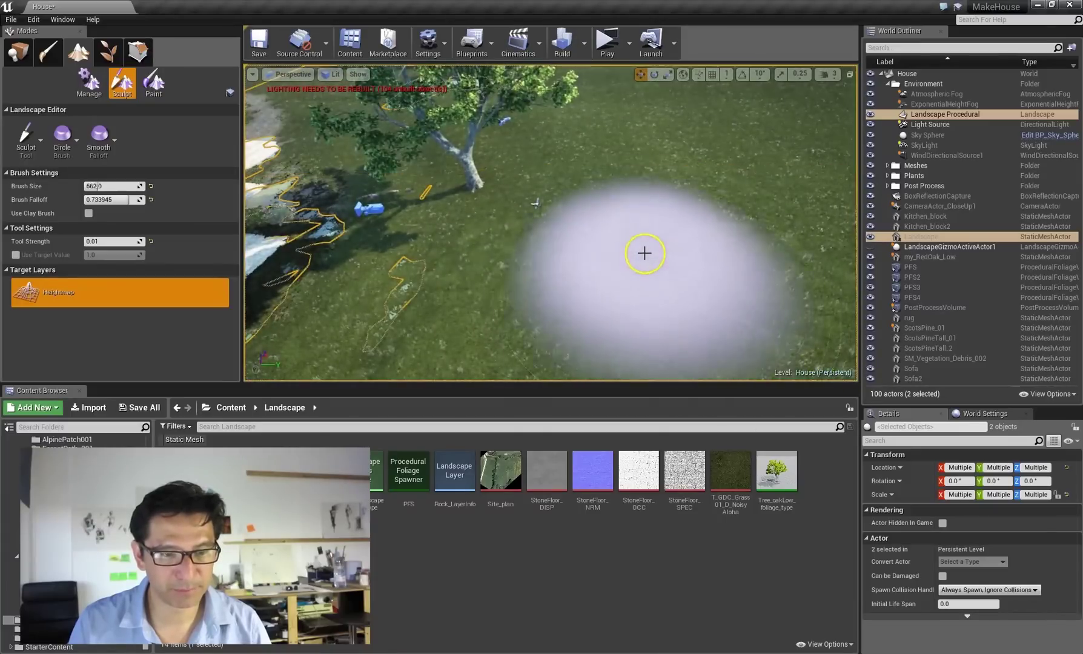
{"action": "key", "text": "bracketright"}
{"action": "key", "text": "bracketright"}
{"action": "key", "text": "bracketright"}
{"action": "key", "text": "bracketright"}
{"action": "key", "text": "bracketleft"}
{"action": "key", "text": "bracketleft"}
{"action": "key", "text": "bracketleft"}
{"action": "key", "text": "bracketleft"}
{"action": "key", "text": "bracketleft"}
{"action": "key", "text": "bracketleft"}
{"action": "key", "text": "bracketleft"}
{"action": "key", "text": "bracketleft"}
{"action": "key", "text": "bracketleft"}
{"action": "key", "text": "bracketleft"}
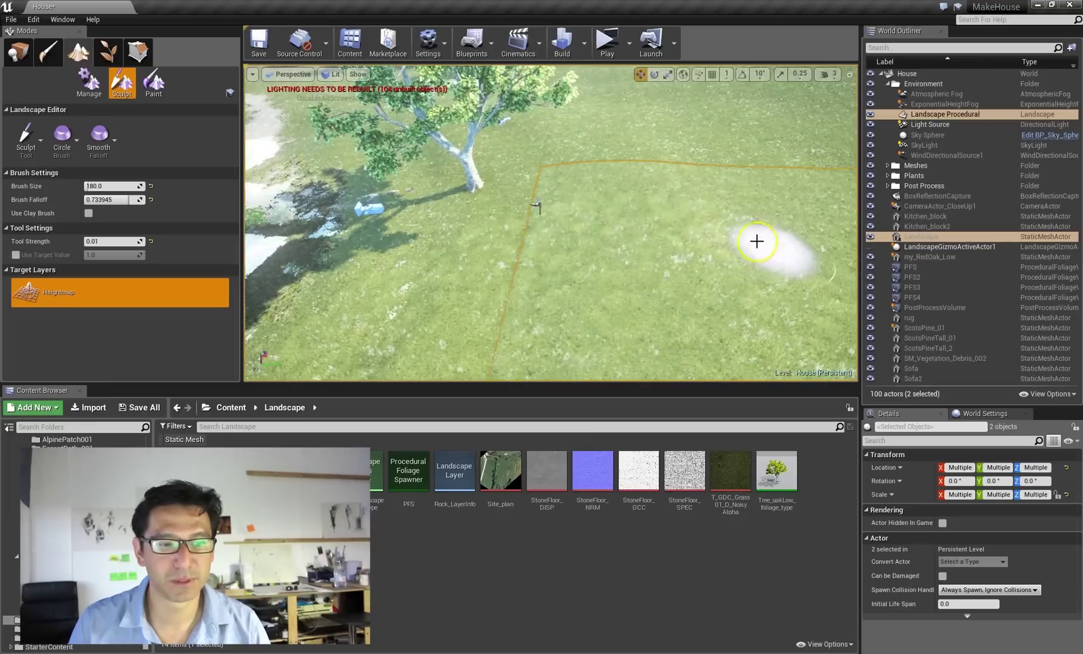
Step: Enlarge the sculpt brush size to 1690 over the lawn
{"action": "key", "text": "bracketright"}
{"action": "key", "text": "bracketright"}
{"action": "key", "text": "bracketright"}
{"action": "key", "text": "bracketright"}
{"action": "key", "text": "bracketright"}
{"action": "key", "text": "bracketright"}
{"action": "key", "text": "bracketright"}
{"action": "key", "text": "bracketright"}
{"action": "key", "text": "bracketright"}
{"action": "key", "text": "bracketright"}
{"action": "key", "text": "bracketright"}
{"action": "key", "text": "bracketright"}
{"action": "key", "text": "bracketright"}
{"action": "key", "text": "bracketright"}
{"action": "key", "text": "bracketright"}
{"action": "key", "text": "bracketright"}
{"action": "key", "text": "bracketright"}
{"action": "key", "text": "bracketright"}
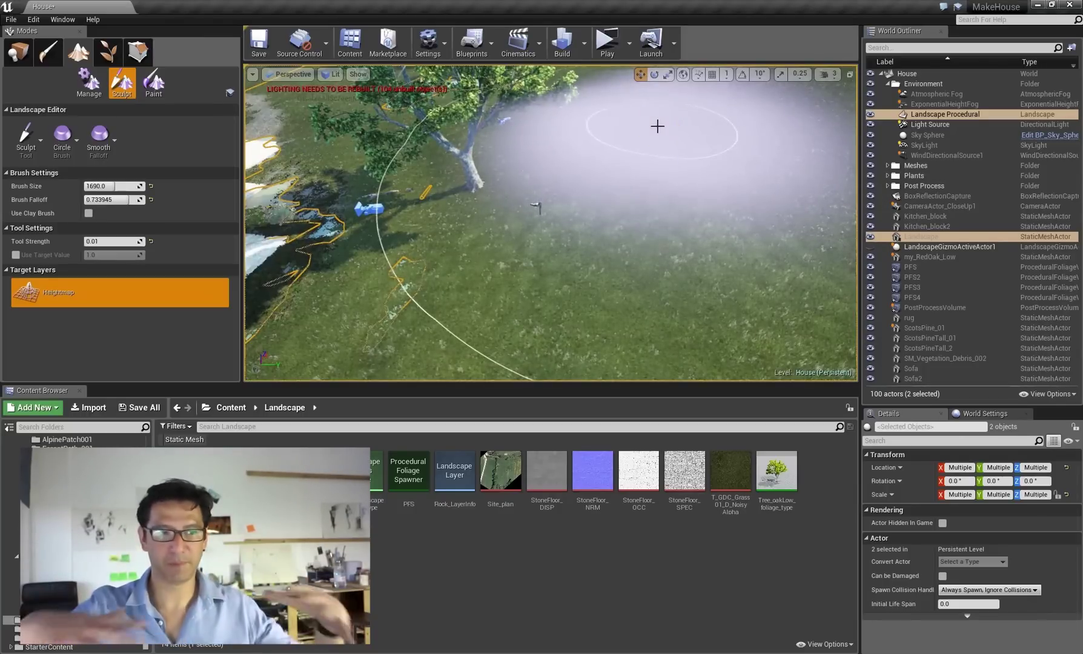
Step: Reduce the sculpt brush size to 632
{"action": "key", "text": "bracketleft"}
{"action": "key", "text": "bracketleft"}
{"action": "key", "text": "bracketleft"}
{"action": "key", "text": "bracketleft"}
{"action": "key", "text": "bracketleft"}
{"action": "key", "text": "bracketleft"}
{"action": "key", "text": "bracketleft"}
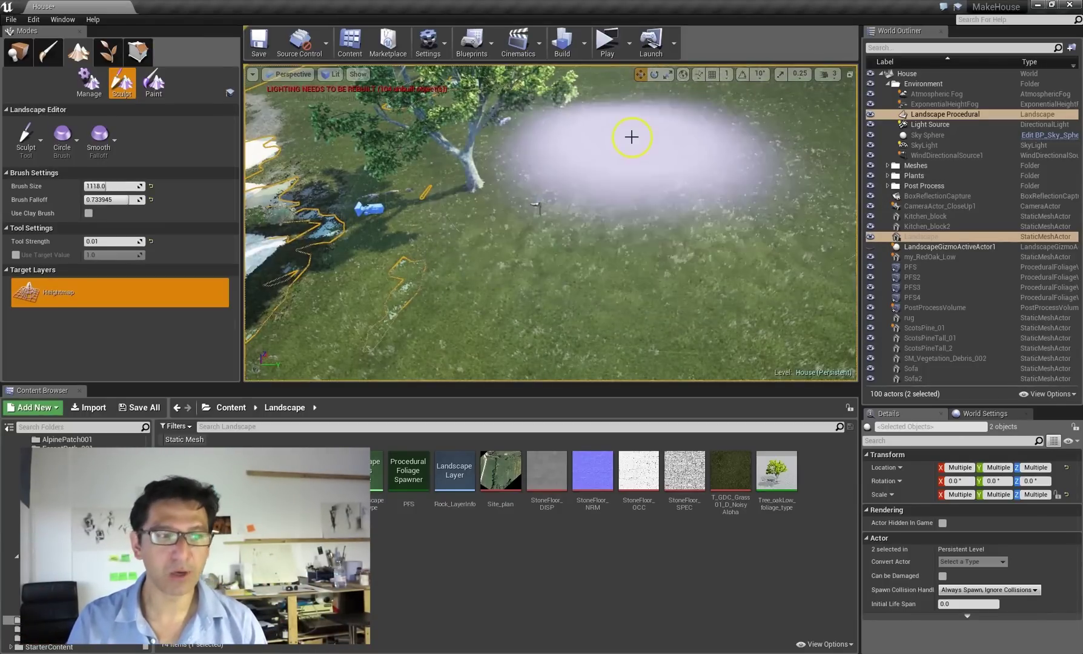
Step: Try to hide the imported Landscape static mesh while Landscape Procedural is also selected, and restore the visibility of both
{"action": "mouse_move", "coordinate": [634, 174]}
{"action": "right_mouse_down"}
{"action": "mouse_move", "coordinate": [575, 198]}
{"action": "mouse_move", "coordinate": [435, 181]}
{"action": "mouse_move", "coordinate": [424, 161]}
{"action": "mouse_move", "coordinate": [445, 180]}
{"action": "mouse_move", "coordinate": [363, 164]}
{"action": "mouse_move", "coordinate": [555, 196]}
{"action": "right_mouse_up"}
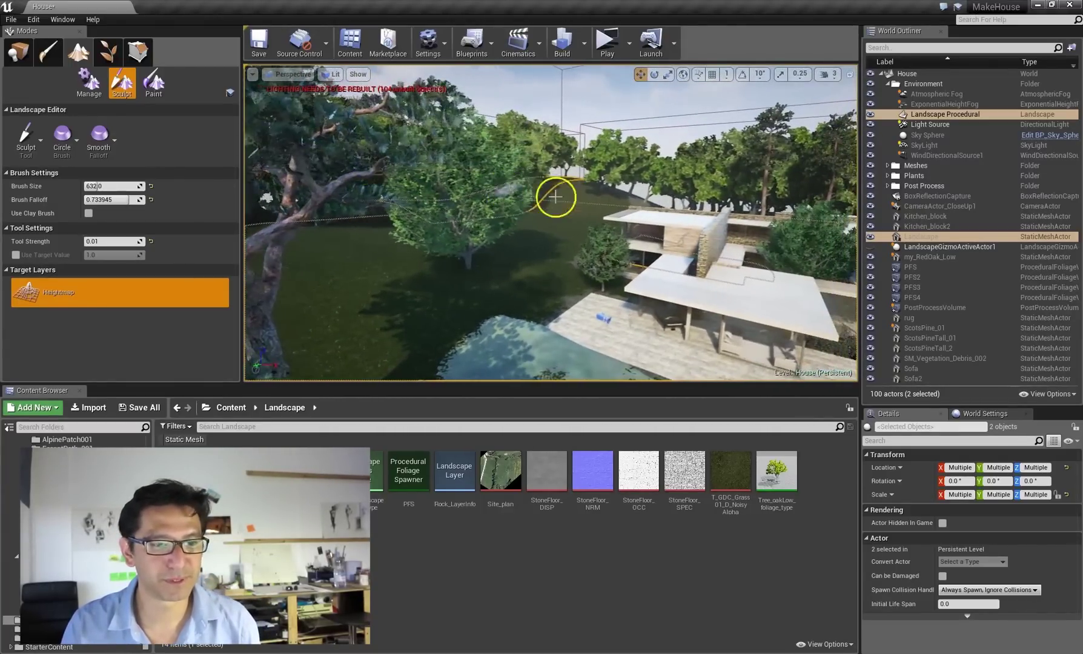
{"action": "mouse_move", "coordinate": [723, 204]}
{"action": "right_mouse_down"}
{"action": "mouse_move", "coordinate": [717, 249]}
{"action": "mouse_move", "coordinate": [804, 222]}
{"action": "mouse_move", "coordinate": [698, 203]}
{"action": "right_mouse_up"}
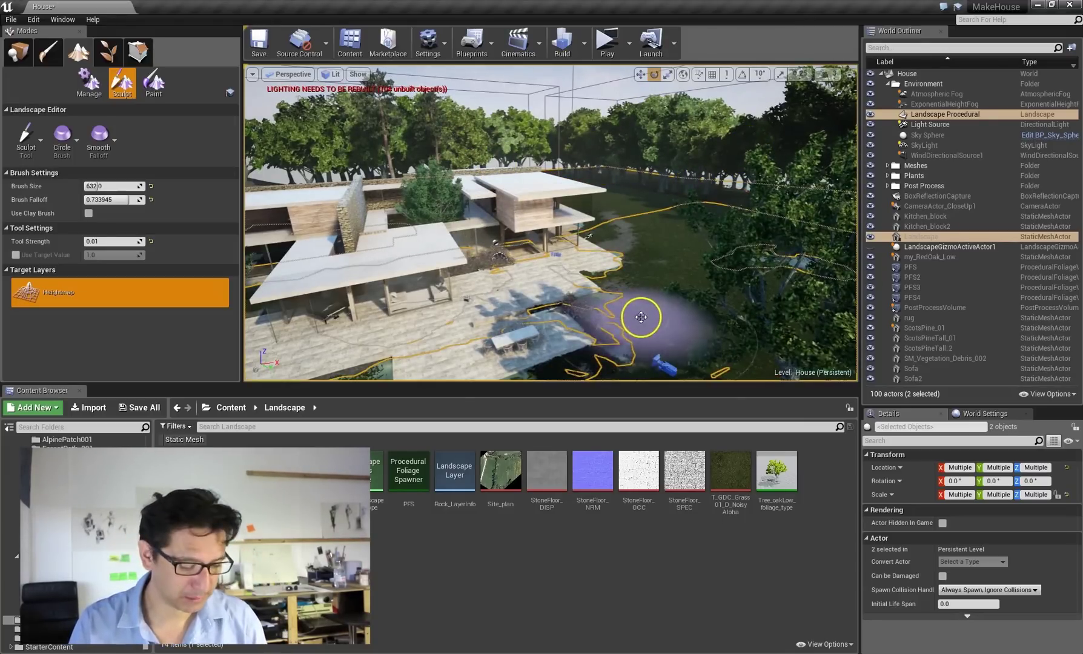
{"action": "mouse_move", "coordinate": [641, 318]}
{"action": "right_mouse_down"}
{"action": "mouse_move", "coordinate": [701, 362]}
{"action": "mouse_move", "coordinate": [857, 368]}
{"action": "mouse_move", "coordinate": [859, 393]}
{"action": "mouse_move", "coordinate": [499, 374]}
{"action": "right_mouse_up"}
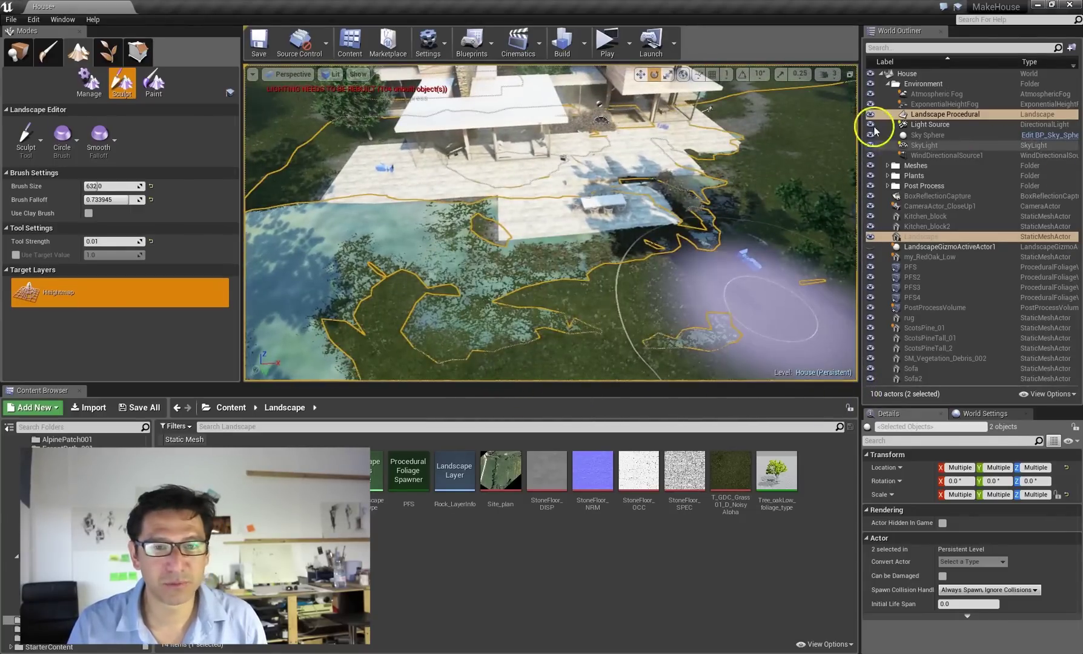
{"action": "left_click", "coordinate": [870, 247]}
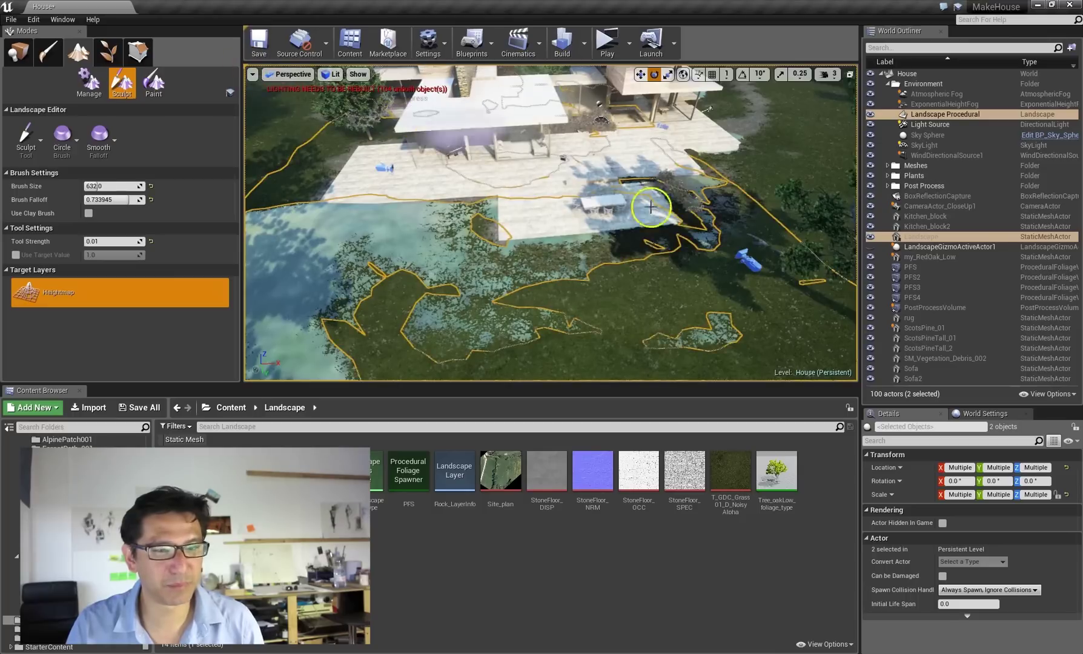
{"action": "left_click", "coordinate": [871, 236]}
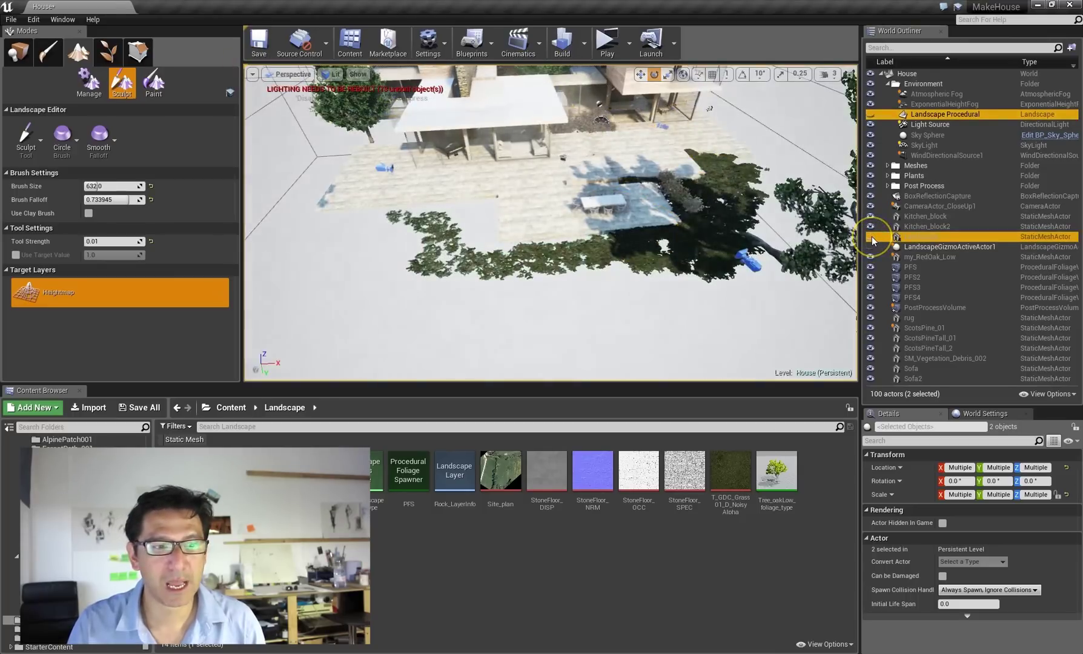
{"action": "left_click", "coordinate": [870, 114]}
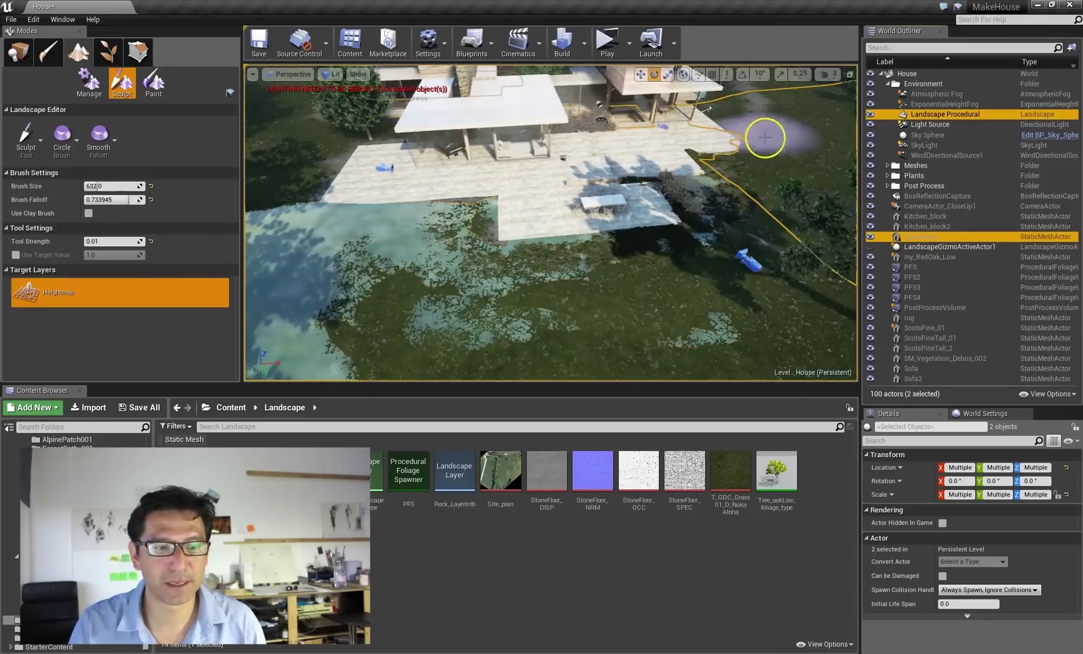
{"action": "left_click", "coordinate": [872, 235]}
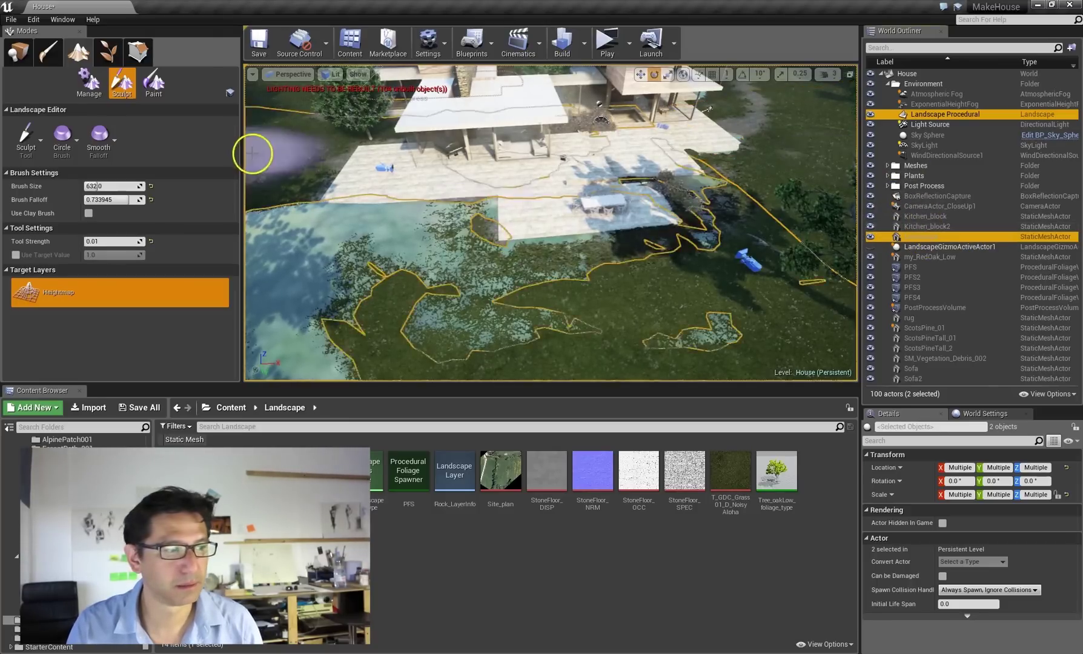
Step: Clear the selection, switch from landscape editing to Place mode, and hide only the imported Landscape static mesh
{"action": "key", "text": "Escape"}
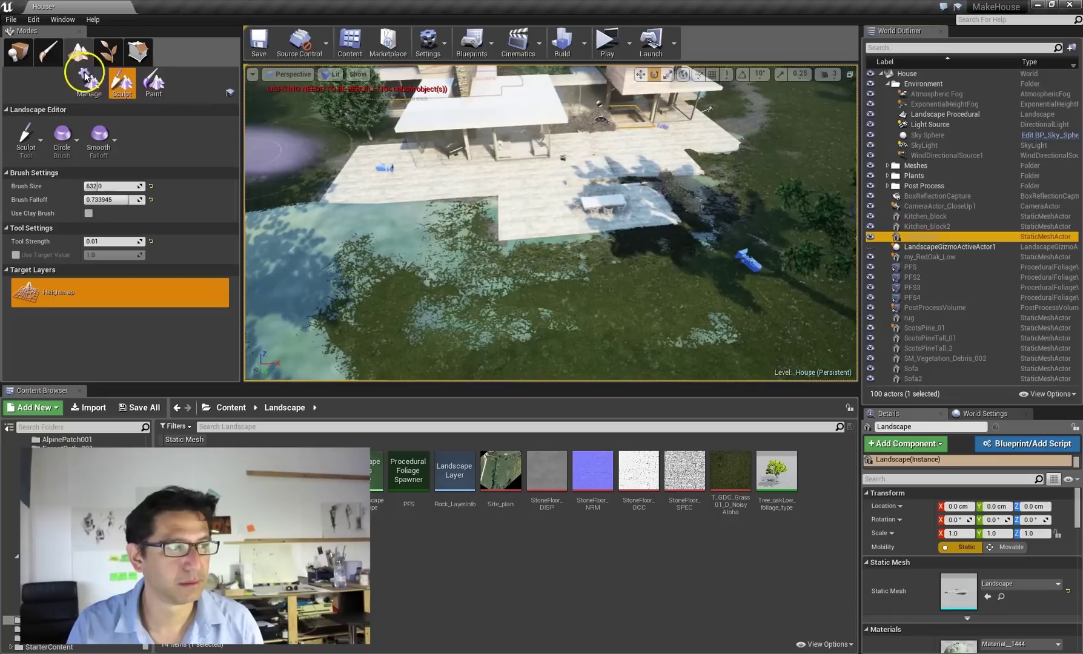
{"action": "left_click", "coordinate": [18, 52]}
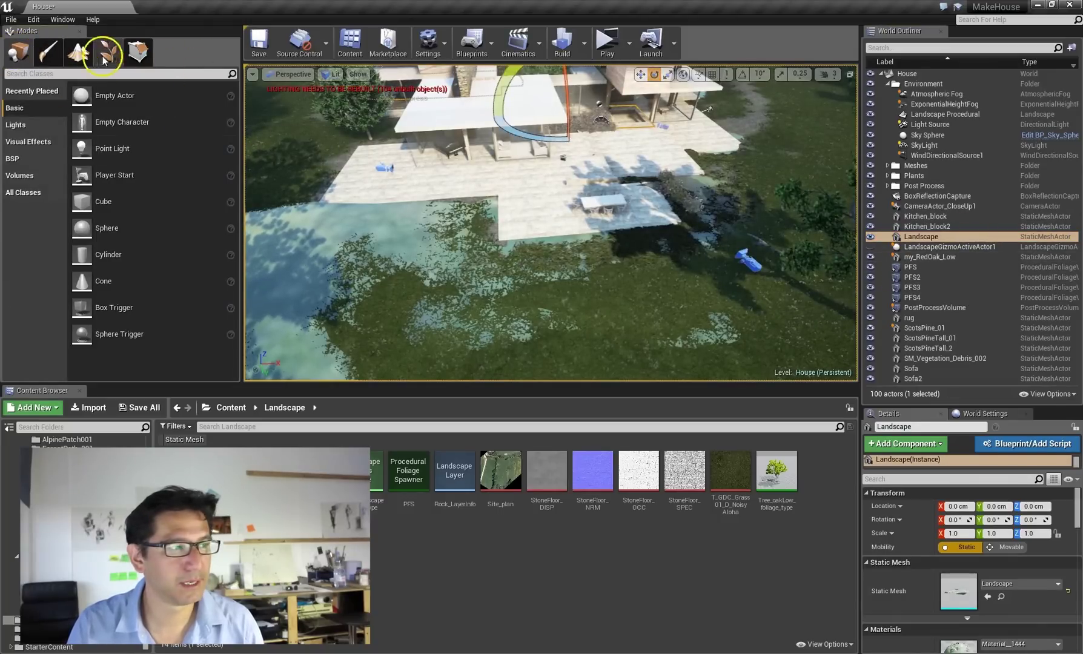
{"action": "left_click", "coordinate": [76, 52]}
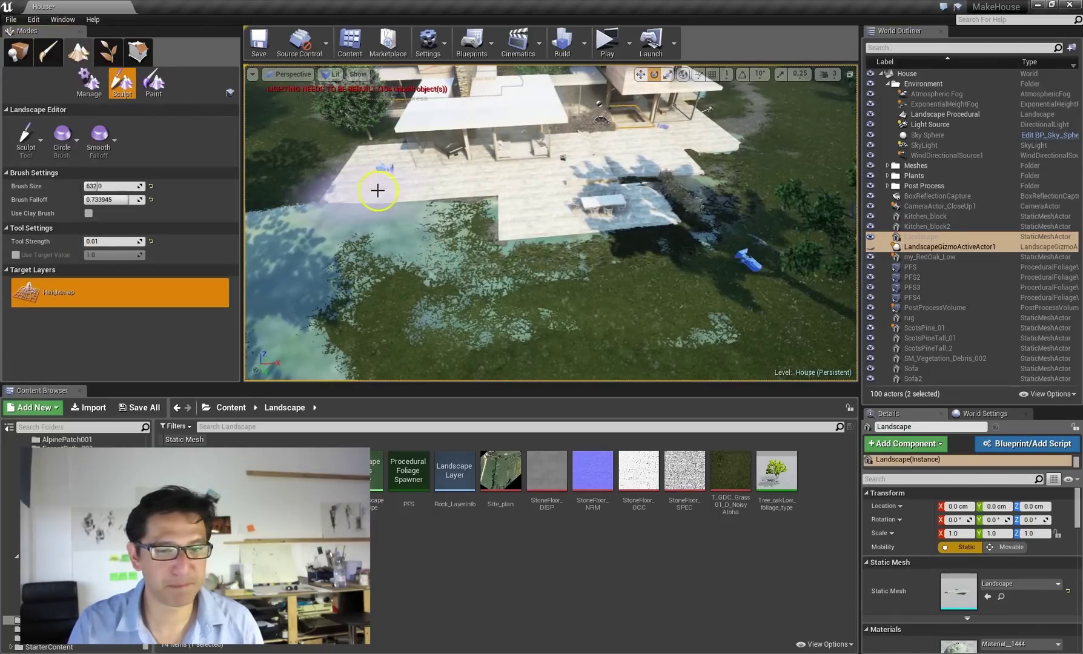
{"action": "left_click", "coordinate": [18, 52]}
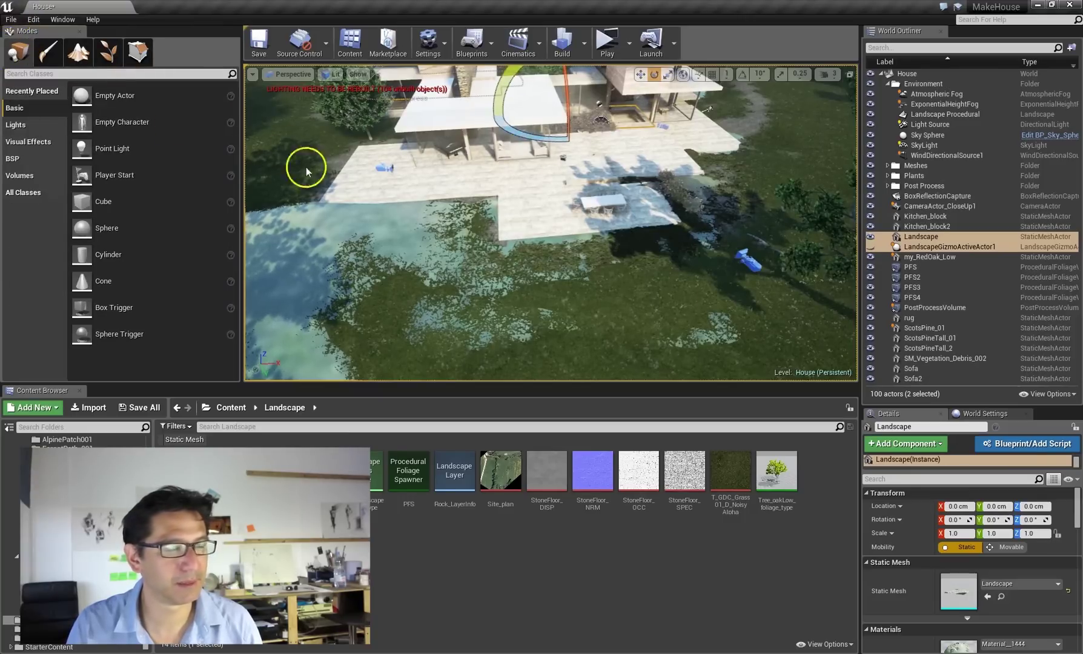
{"action": "left_click", "coordinate": [921, 241]}
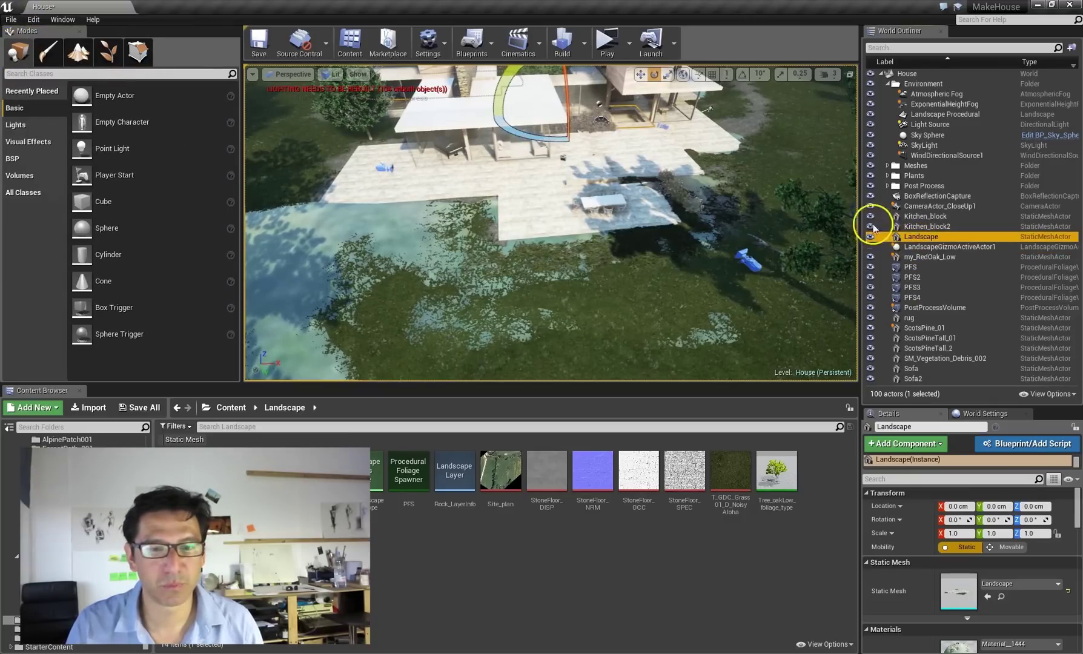
{"action": "left_click", "coordinate": [870, 236]}
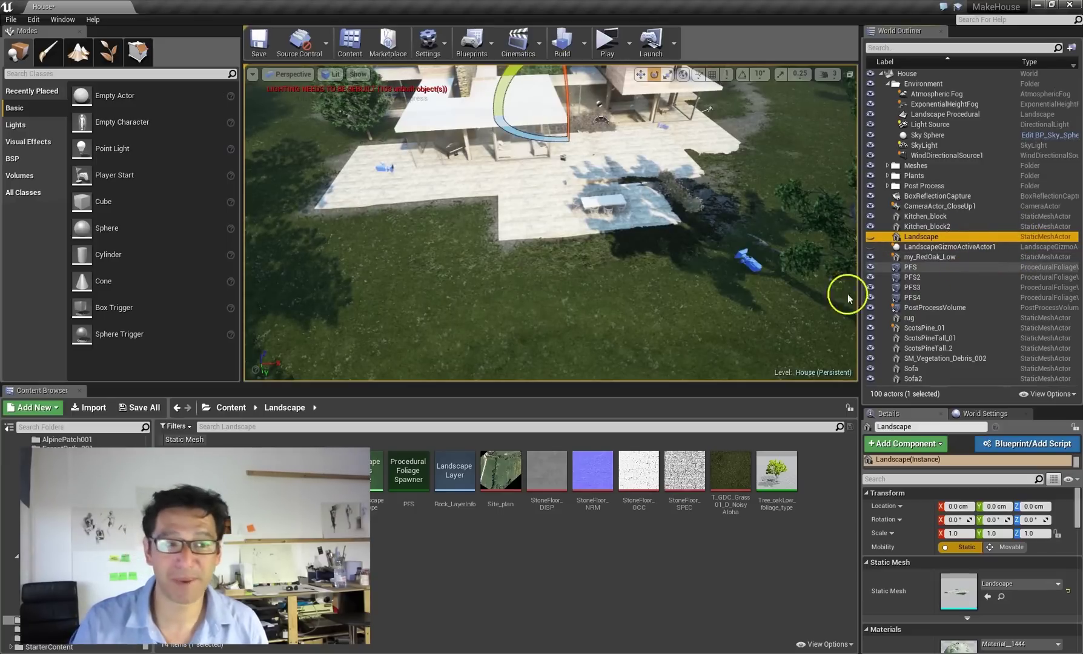
Step: Focus the view on Outdoor_table and examine the grass and plants beside the dining terrace at eye level
{"action": "left_click", "coordinate": [611, 206]}
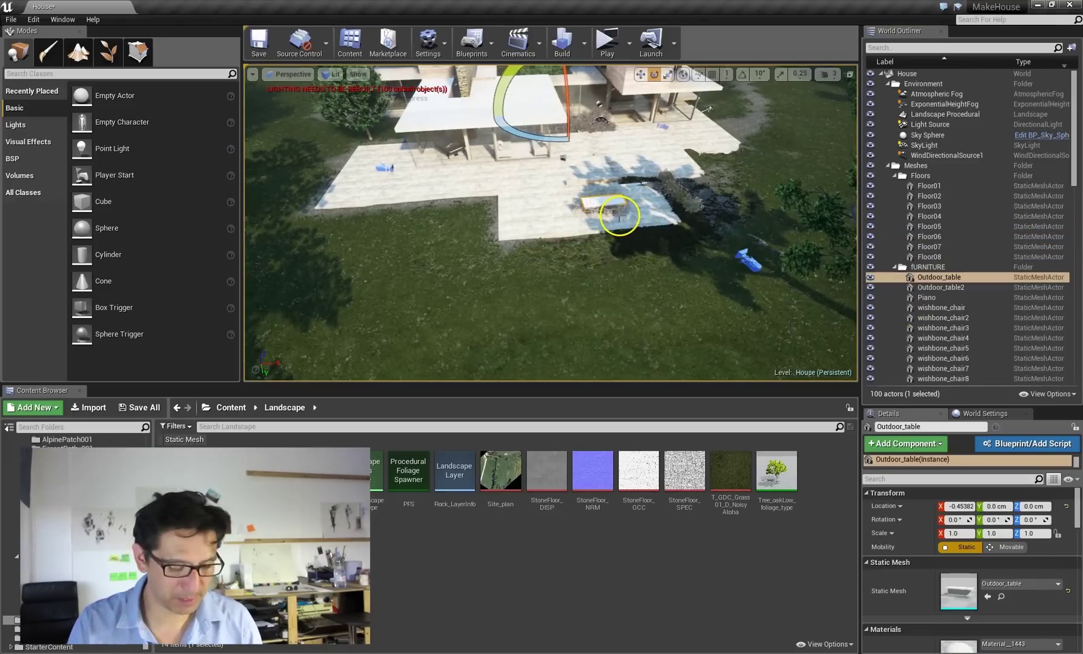
{"action": "key", "text": "f"}
{"action": "left_click_drag", "start_coordinate": [619, 222], "coordinate": [831, 145], "text": "alt"}
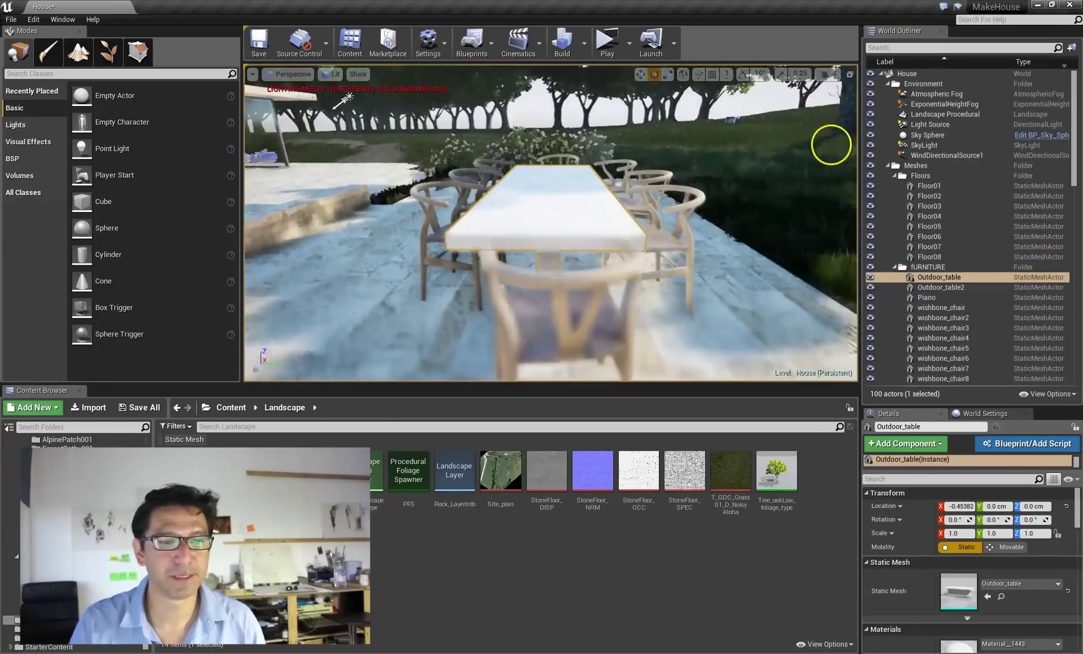
{"action": "key", "text": "w"}
{"action": "right_click_drag", "start_coordinate": [627, 210], "coordinate": [816, 215]}
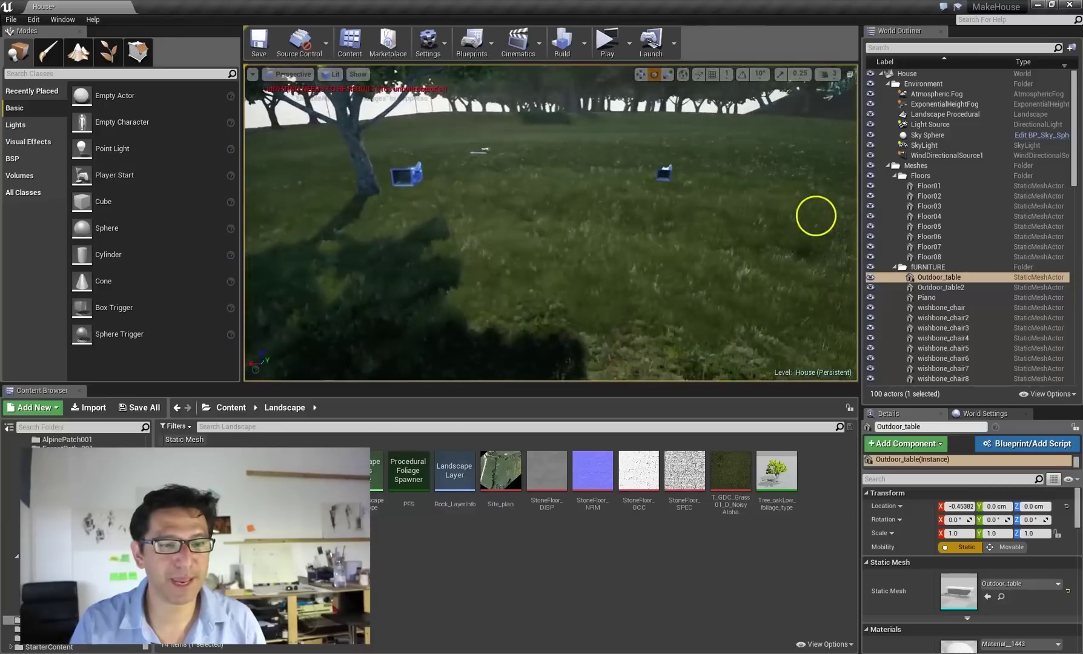
Step: Switch the landscape editor to Paint, and bring the browser's Grass Tool Quick Start documentation page over the editor
{"action": "left_click", "coordinate": [70, 52]}
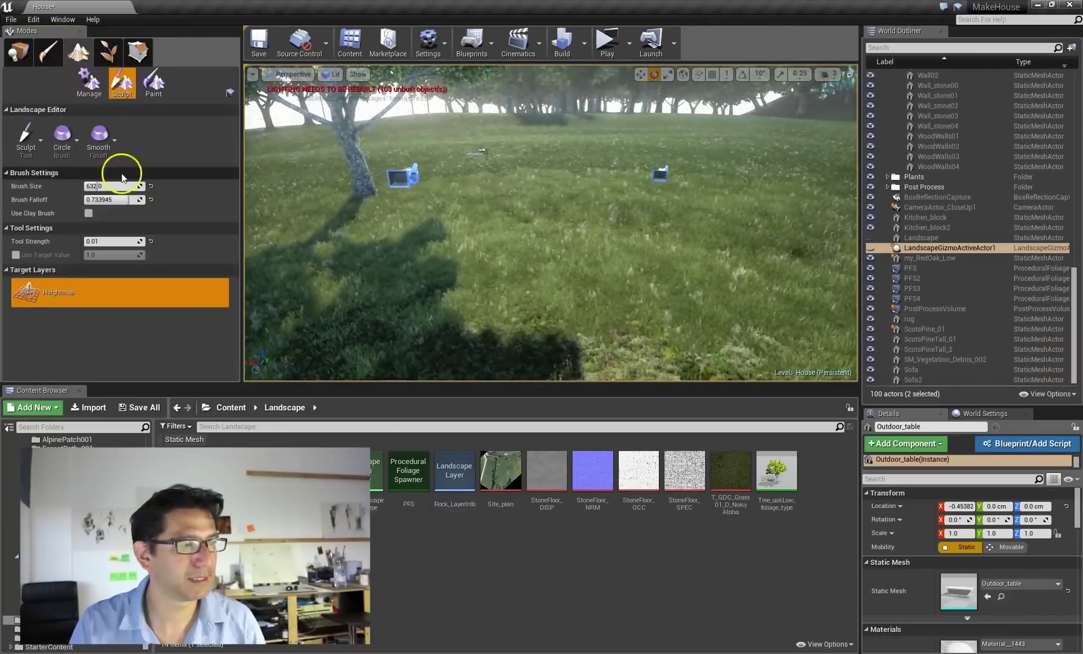
{"action": "left_click", "coordinate": [153, 83]}
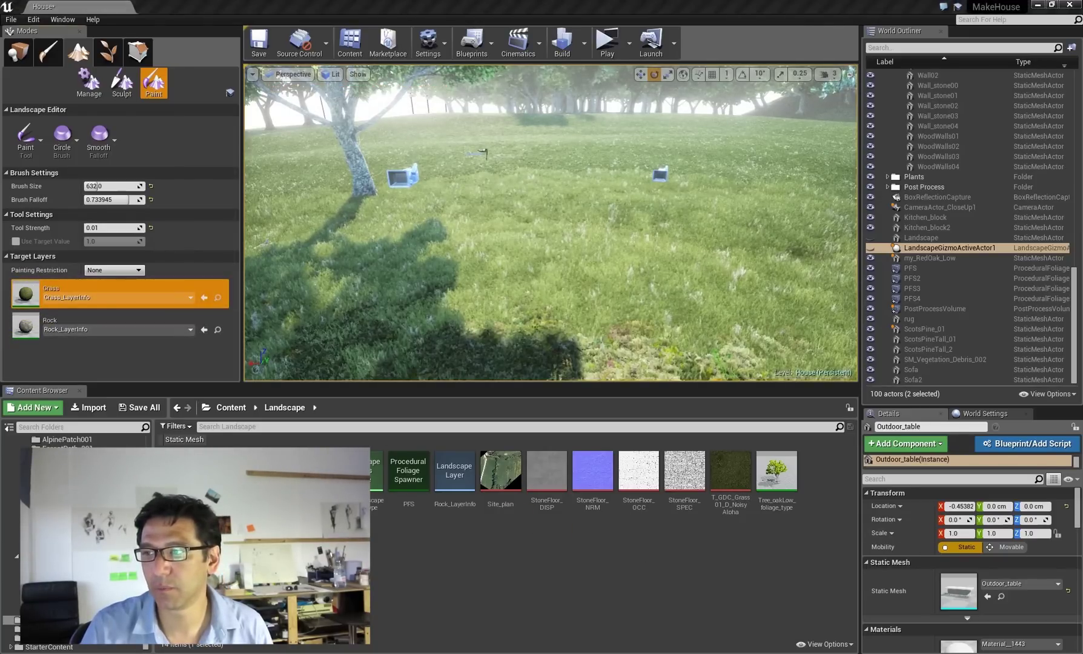
{"action": "left_click_drag", "start_coordinate": [1082, 208], "coordinate": [298, 96]}
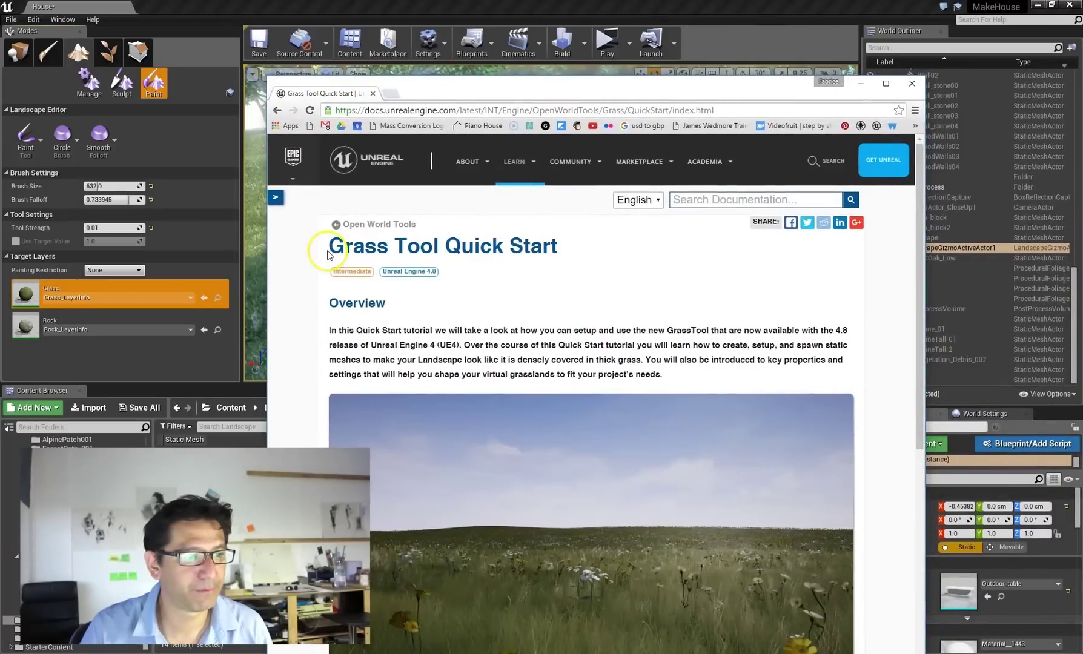
{"action": "left_click_drag", "start_coordinate": [327, 255], "coordinate": [476, 244]}
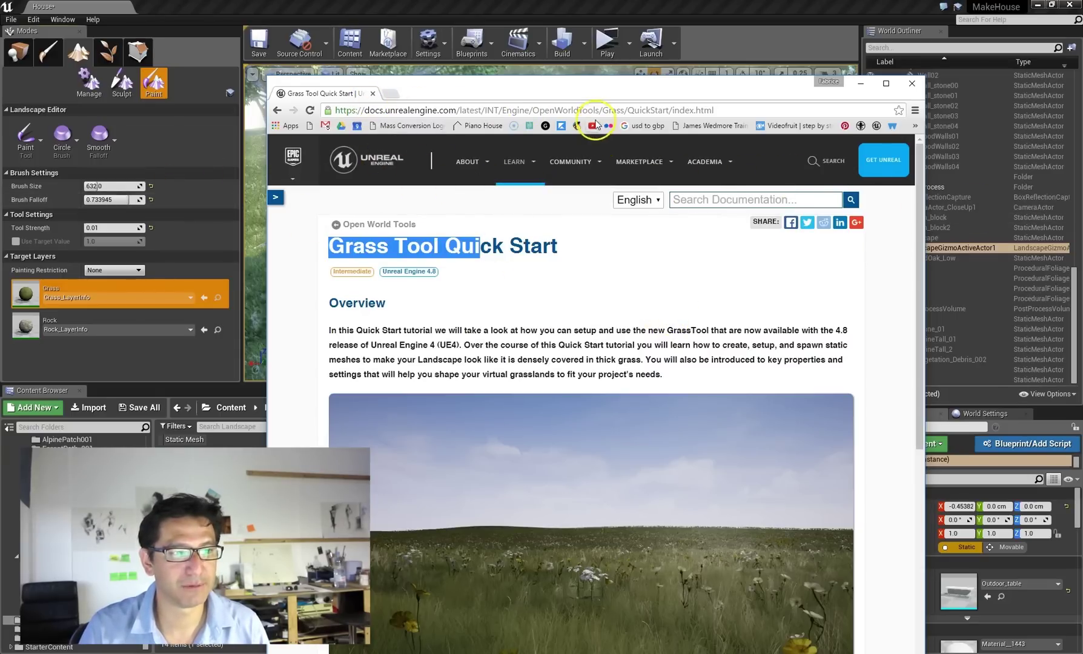
Step: Read through the Grass Tool Quick Start documentation page and move the browser window off the editor
{"action": "left_click_drag", "start_coordinate": [914, 194], "coordinate": [926, 653]}
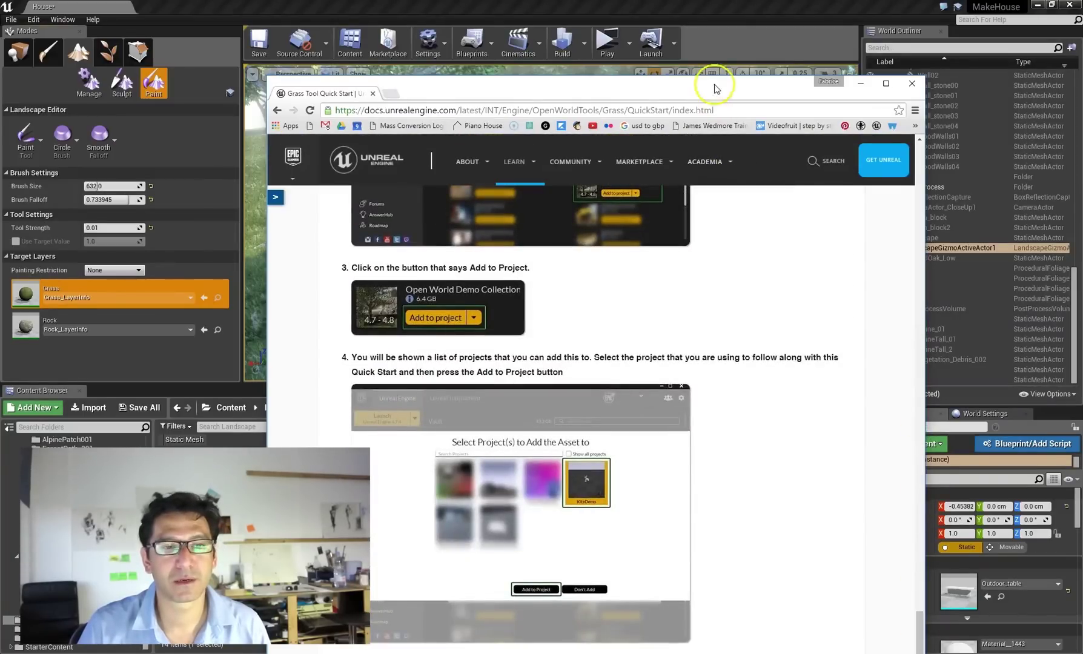
{"action": "left_click_drag", "start_coordinate": [714, 76], "coordinate": [696, 60]}
{"action": "left_click_drag", "start_coordinate": [863, 366], "coordinate": [853, 130]}
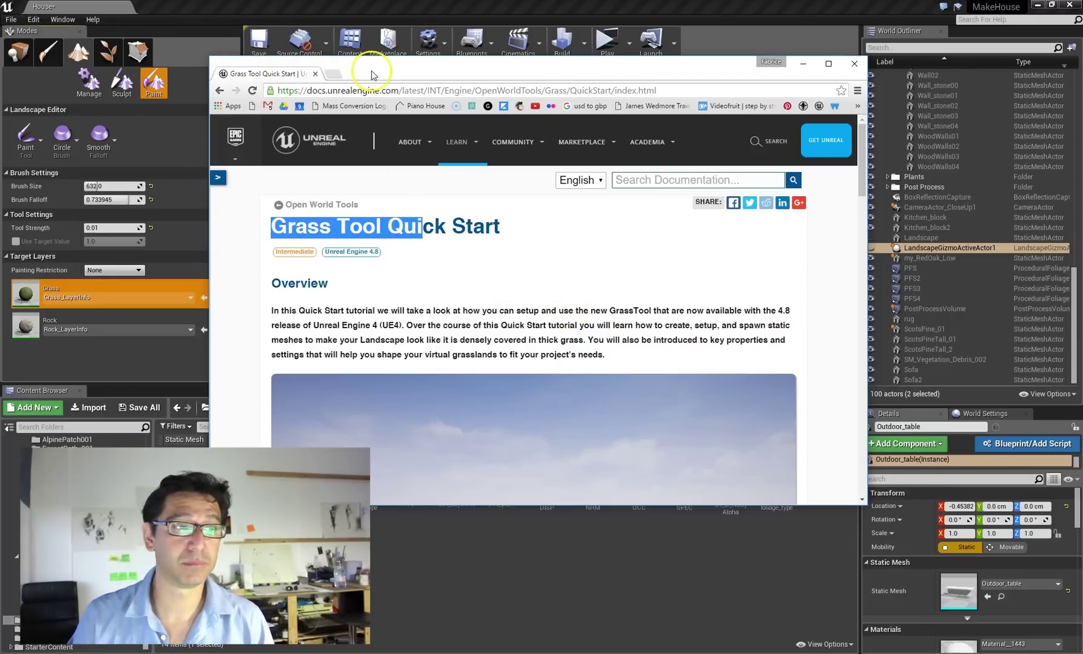
{"action": "left_click_drag", "start_coordinate": [371, 75], "coordinate": [377, 142]}
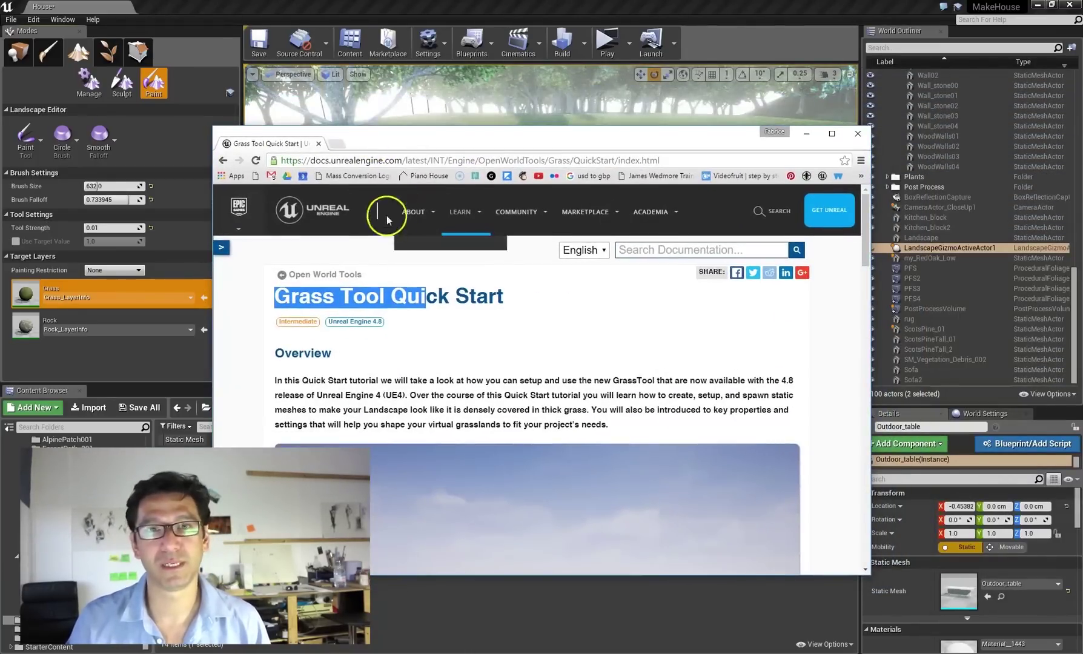
{"action": "left_click_drag", "start_coordinate": [468, 128], "coordinate": [1082, 126]}
{"action": "left_click", "coordinate": [460, 225]}
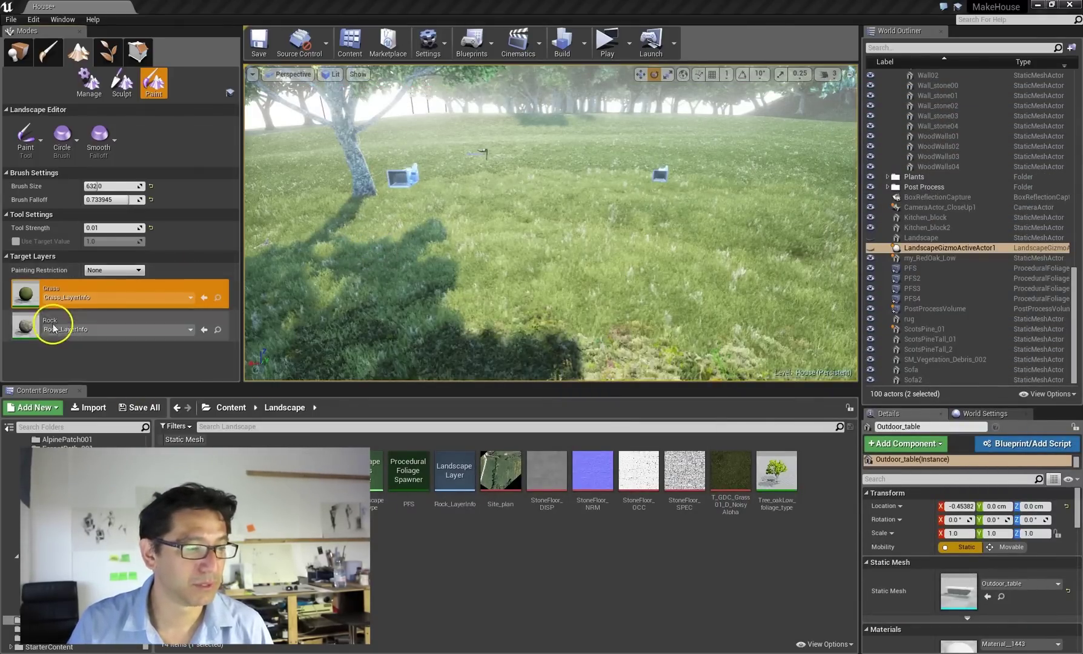
Step: Open the MAT_GT_Grass material to examine its Sample 'Grass' node and layer blend, close it, and select the NewLandscapeGrassType asset
{"action": "left_click", "coordinate": [25, 325]}
{"action": "left_click", "coordinate": [28, 294]}
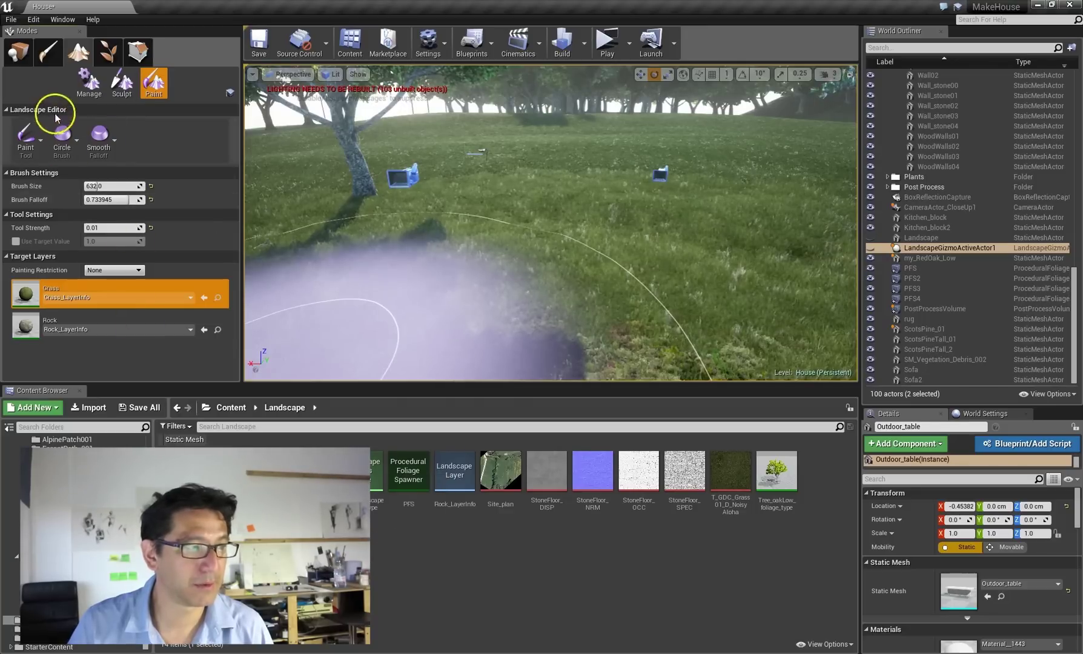
{"action": "double_click", "coordinate": [317, 470]}
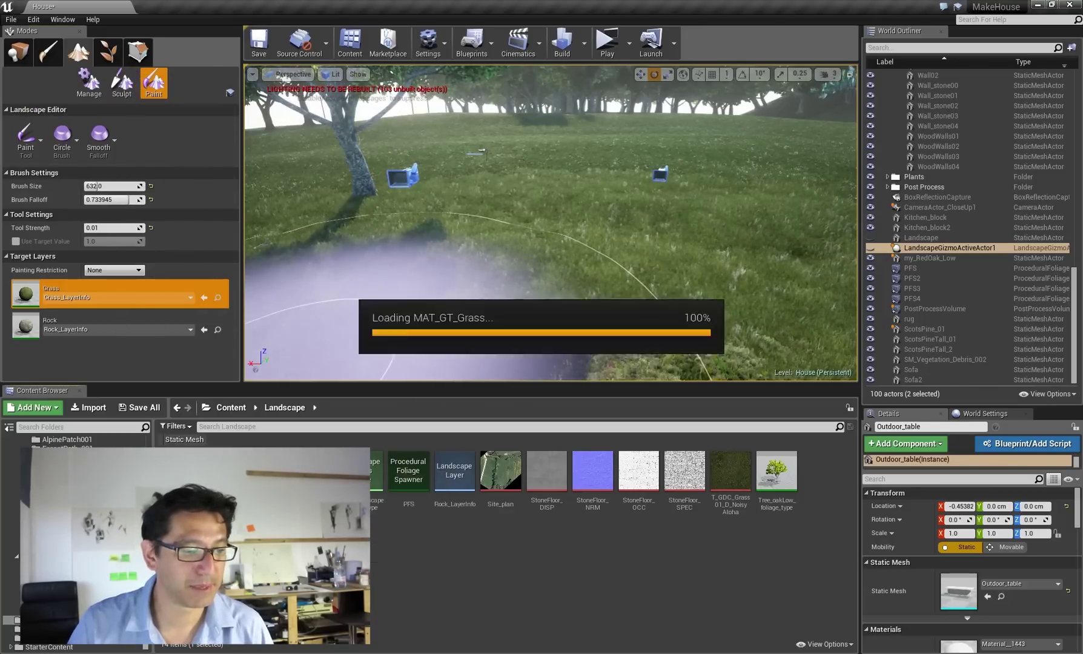
{"action": "right_click_drag", "start_coordinate": [785, 291], "coordinate": [831, 291]}
{"action": "scroll", "coordinate": [831, 290], "scroll_direction": "down", "scroll_amount": 2}
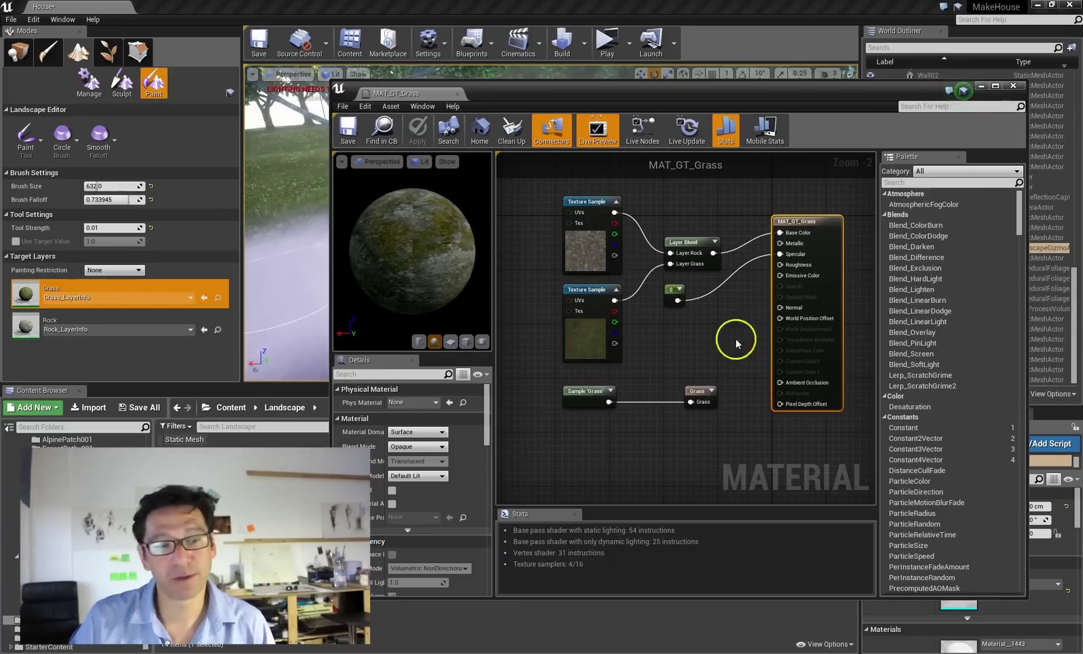
{"action": "left_click", "coordinate": [581, 393]}
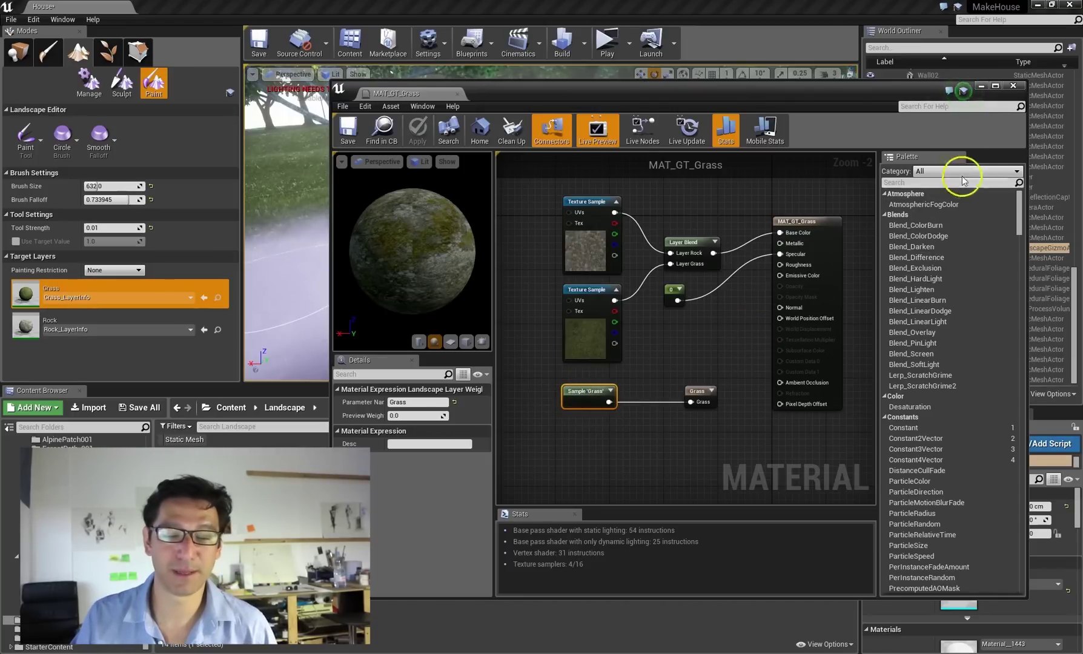
{"action": "left_click", "coordinate": [1013, 86]}
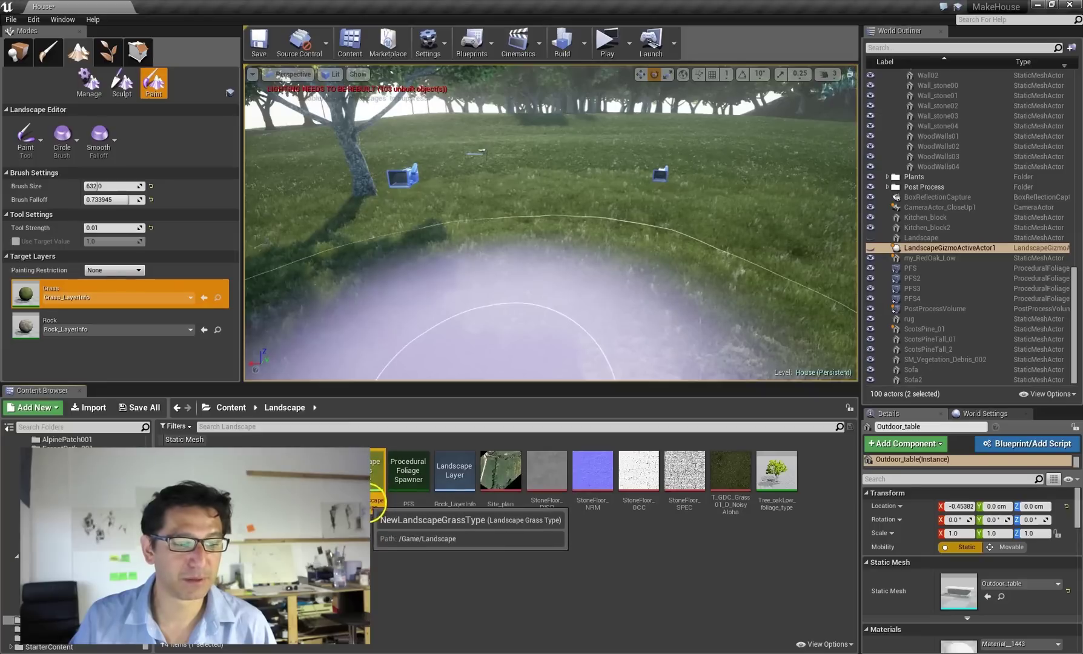
{"action": "left_click", "coordinate": [376, 485]}
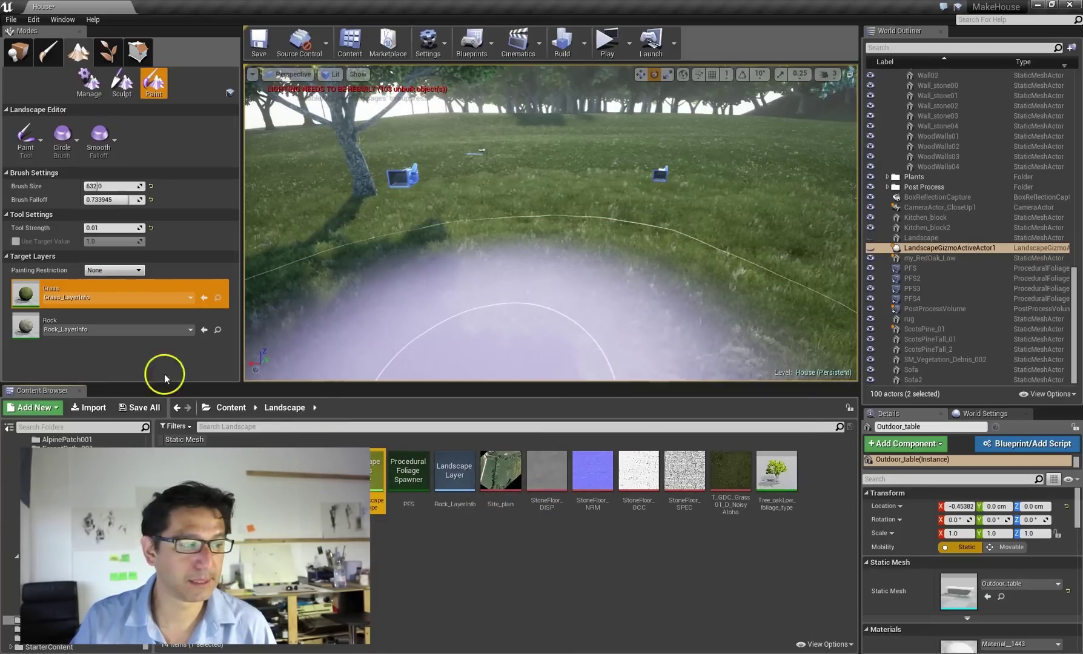
Step: Target the Rock layer with tool strength 1.0, brush falloff of about 0.037 and brush size 179
{"action": "left_click", "coordinate": [38, 319]}
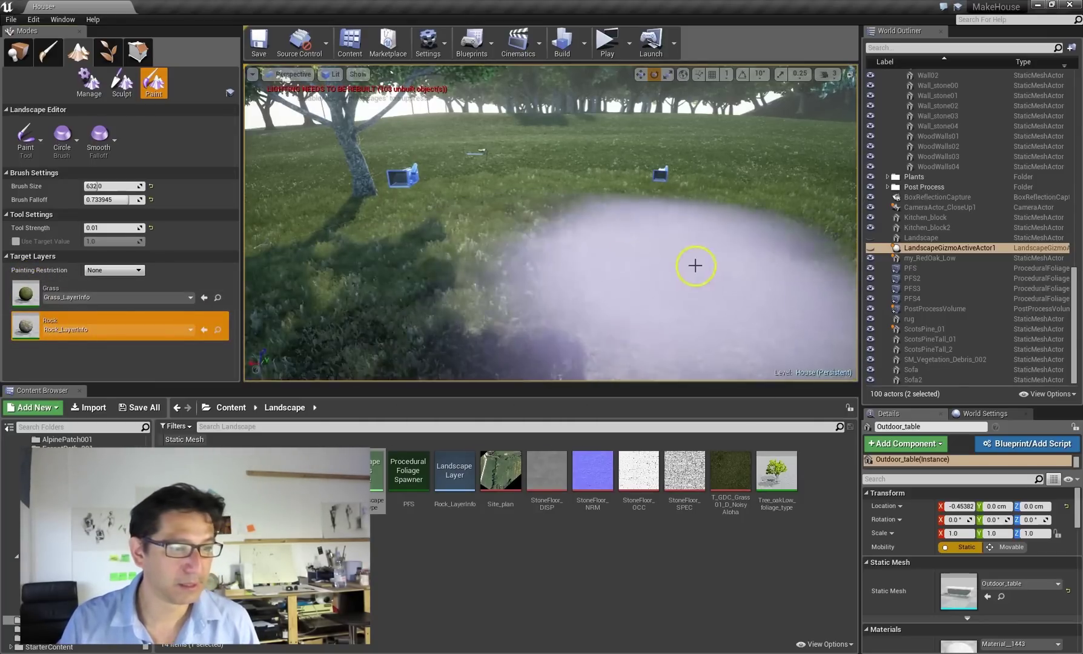
{"action": "mouse_move", "coordinate": [597, 258]}
{"action": "right_mouse_down"}
{"action": "mouse_move", "coordinate": [488, 252]}
{"action": "mouse_move", "coordinate": [503, 239]}
{"action": "mouse_move", "coordinate": [553, 248]}
{"action": "right_mouse_up"}
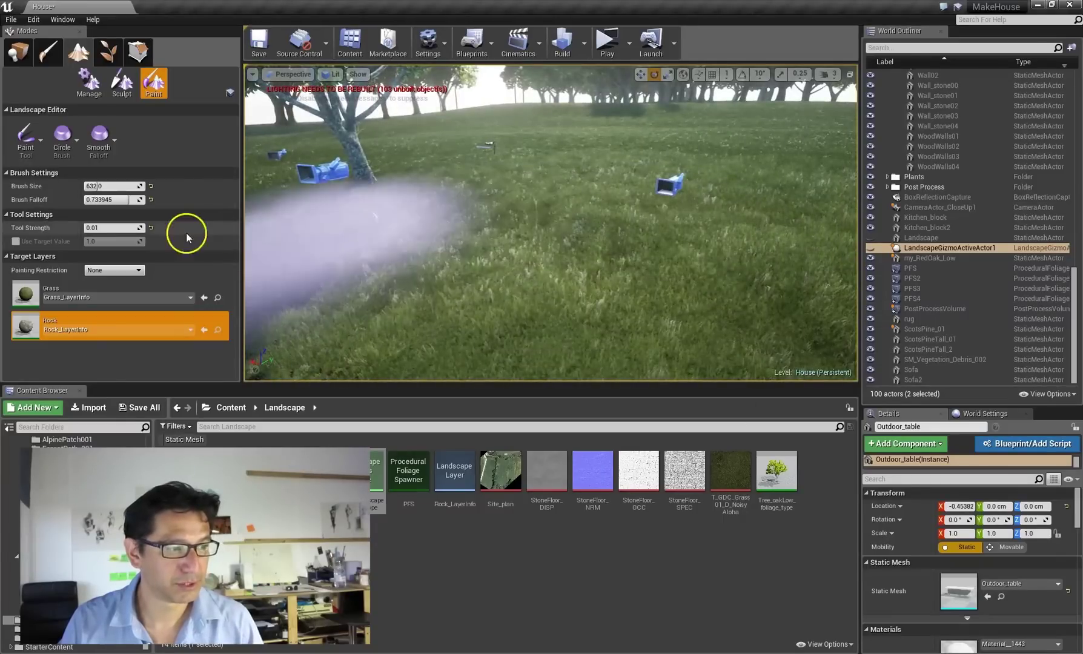
{"action": "type", "text": "1"}
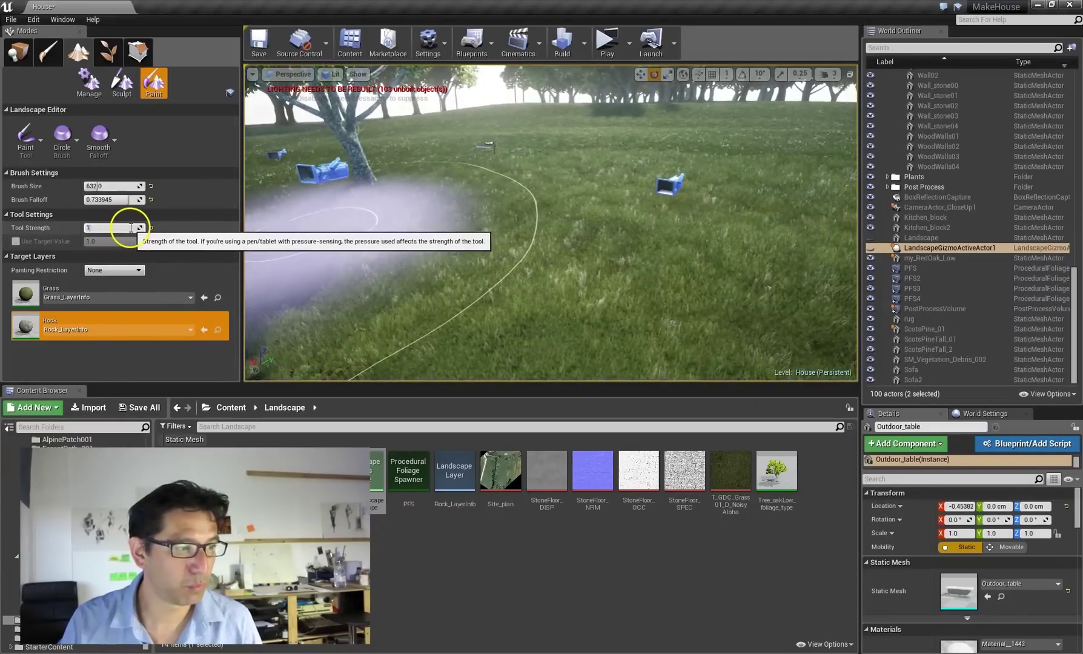
{"action": "key", "text": "Return"}
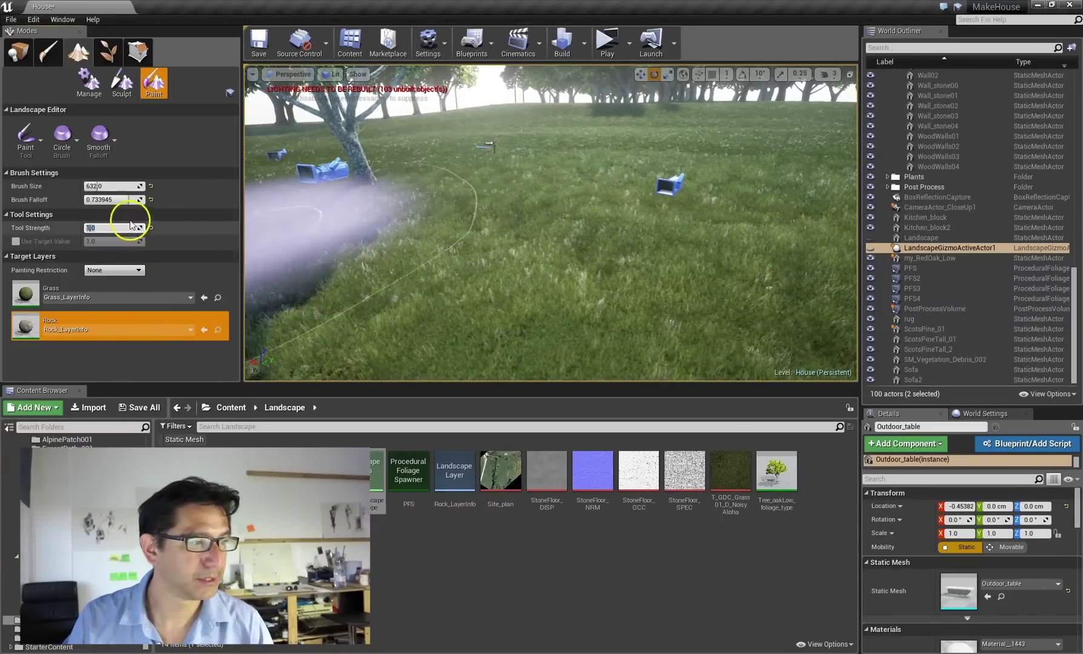
{"action": "mouse_move", "coordinate": [116, 198]}
{"action": "left_mouse_down"}
{"action": "mouse_move", "coordinate": [97, 199]}
{"action": "mouse_move", "coordinate": [127, 185]}
{"action": "left_mouse_up"}
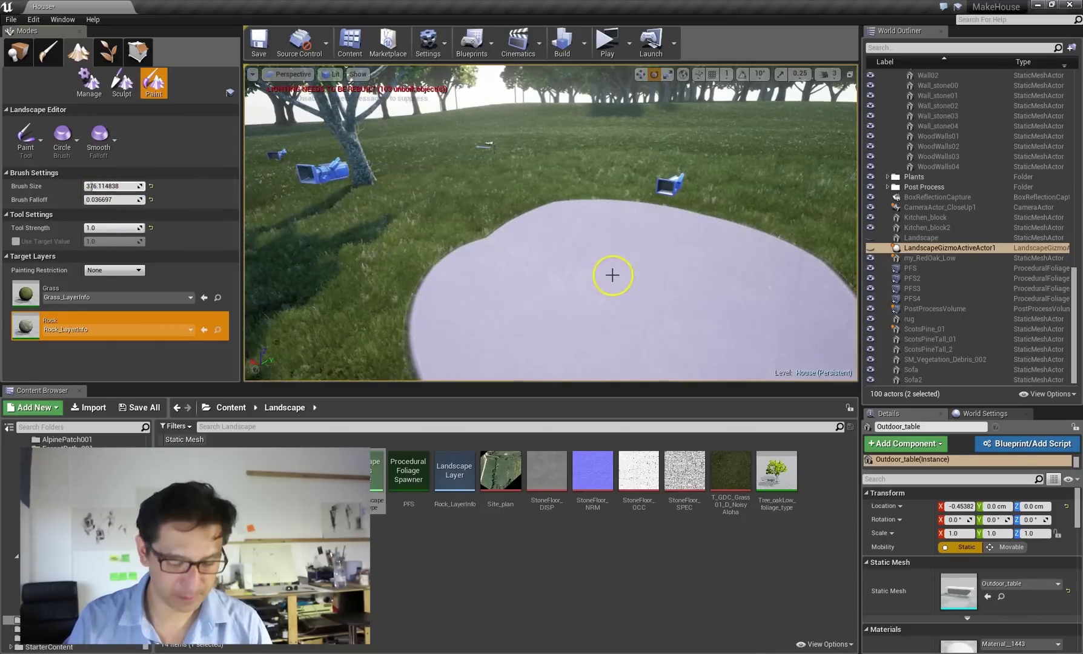
{"action": "right_click_drag", "start_coordinate": [619, 248], "coordinate": [614, 241]}
{"action": "key", "text": "bracketleft"}
{"action": "key", "text": "bracketleft"}
{"action": "key", "text": "bracketleft"}
{"action": "key", "text": "bracketleft"}
{"action": "key", "text": "bracketleft"}
{"action": "key", "text": "bracketleft"}
{"action": "key", "text": "bracketleft"}
{"action": "key", "text": "bracketleft"}
{"action": "key", "text": "bracketleft"}
{"action": "key", "text": "bracketleft"}
{"action": "key", "text": "bracketleft"}
{"action": "key", "text": "bracketleft"}
{"action": "key", "text": "bracketleft"}
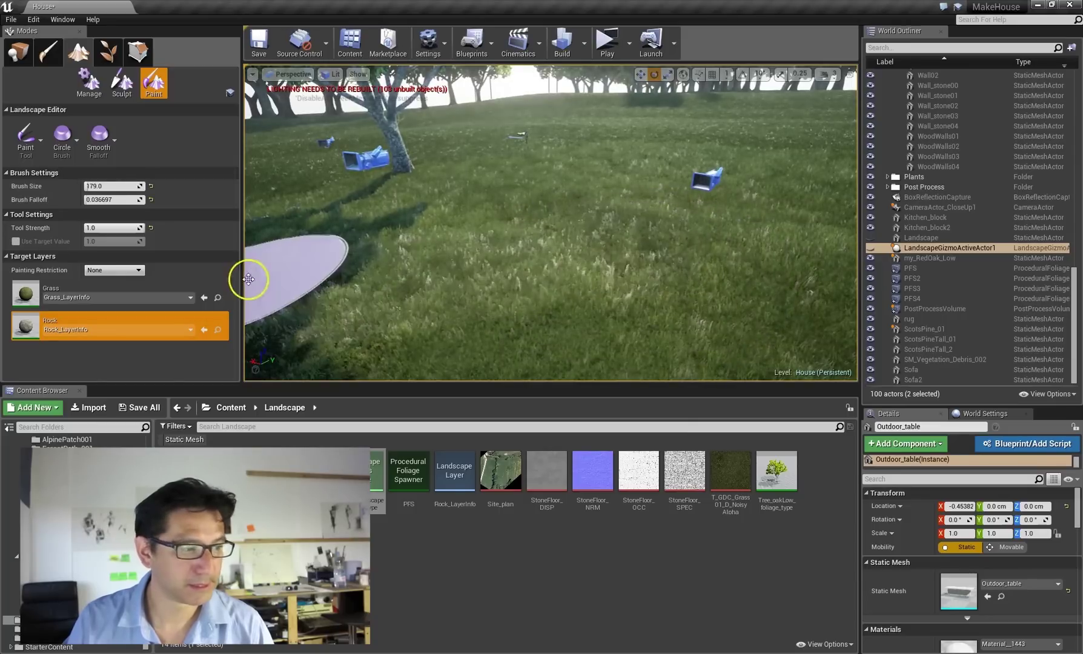
Step: Paint a Rock patch on the open lawn around the camera near the tree
{"action": "left_click_drag", "start_coordinate": [597, 278], "coordinate": [610, 197]}
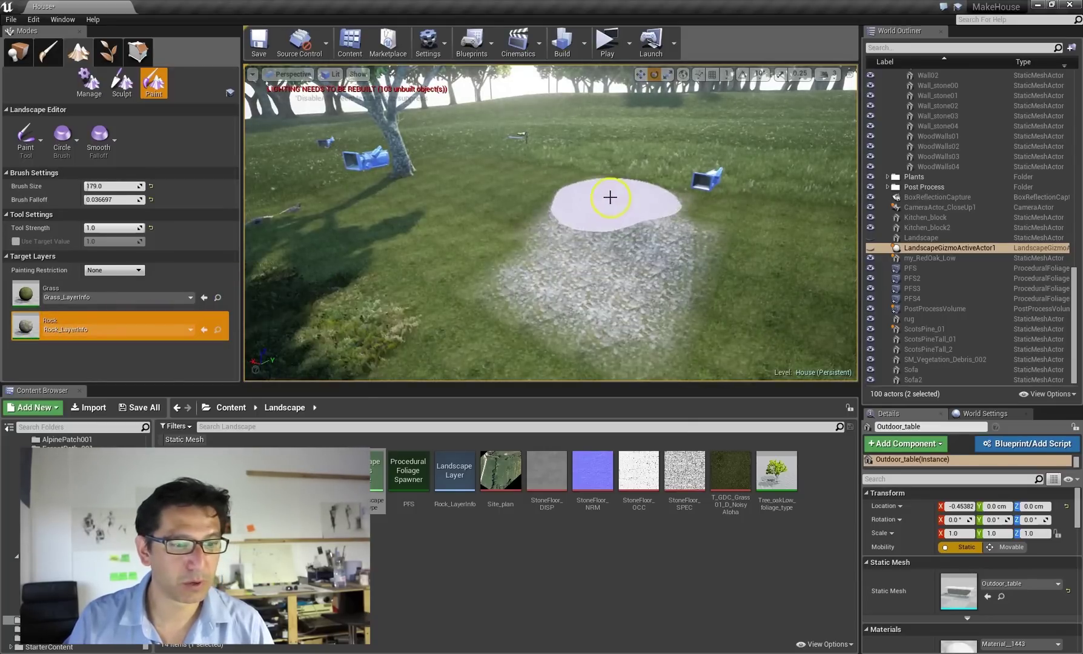
{"action": "mouse_move", "coordinate": [562, 231]}
{"action": "left_mouse_down"}
{"action": "mouse_move", "coordinate": [657, 254]}
{"action": "mouse_move", "coordinate": [698, 239]}
{"action": "left_mouse_up"}
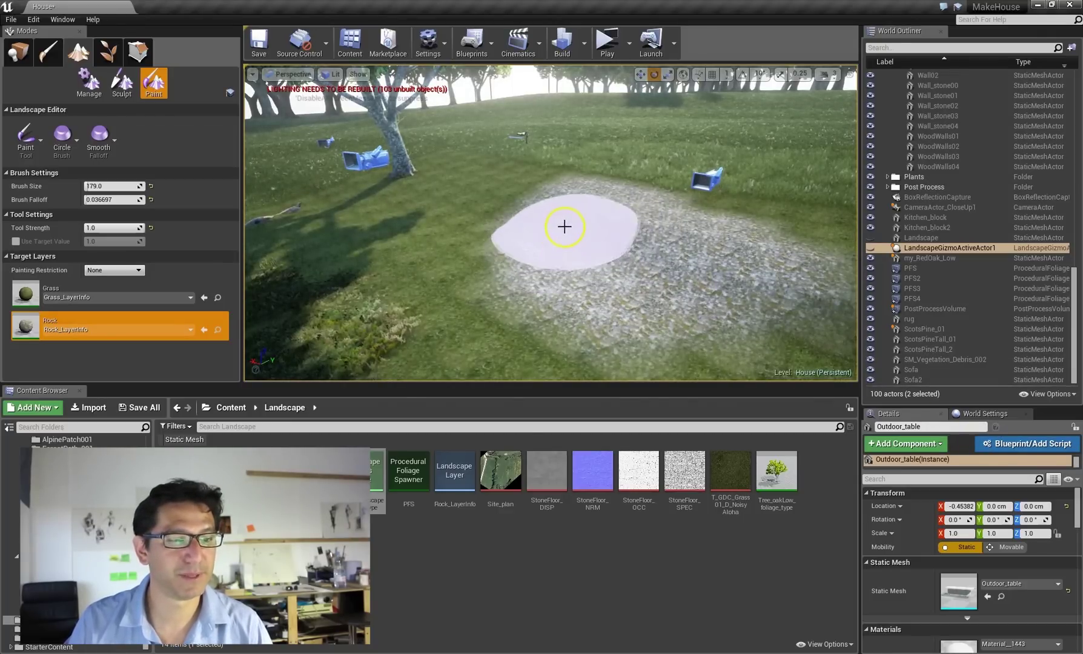
{"action": "mouse_move", "coordinate": [566, 209]}
{"action": "left_mouse_down"}
{"action": "mouse_move", "coordinate": [557, 204]}
{"action": "mouse_move", "coordinate": [583, 208]}
{"action": "left_mouse_up"}
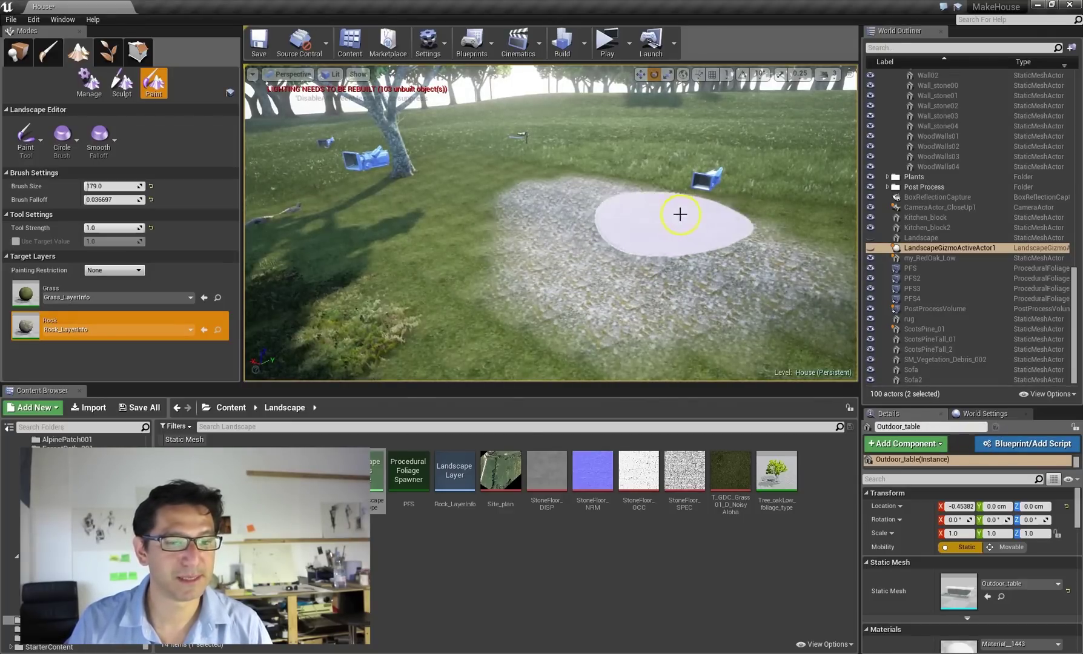
{"action": "left_click_drag", "start_coordinate": [680, 214], "coordinate": [705, 195]}
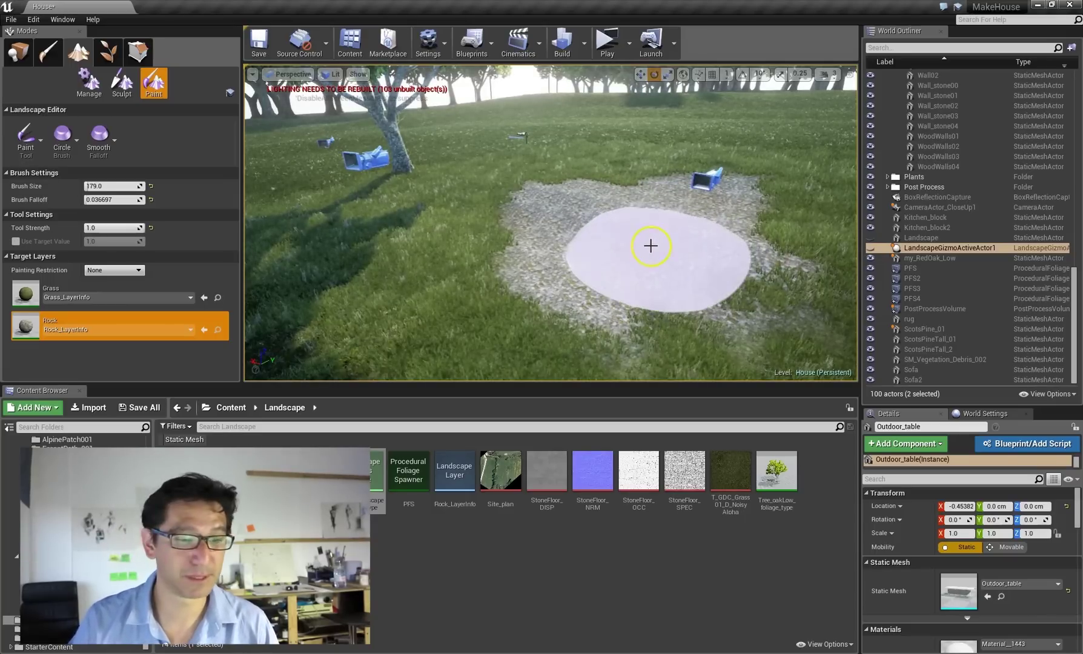
Step: Target the Grass layer and paint grass back over the Rock patch on the lawn
{"action": "right_click_drag", "start_coordinate": [651, 246], "coordinate": [679, 266]}
{"action": "scroll", "coordinate": [653, 251], "scroll_direction": "down", "scroll_amount": 5}
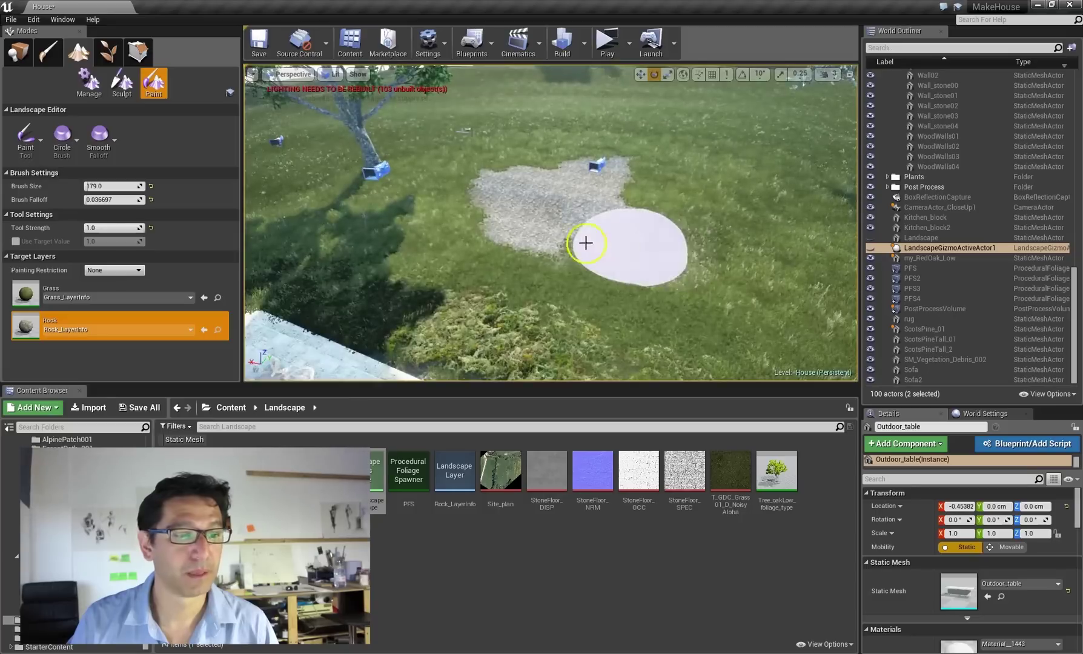
{"action": "left_click", "coordinate": [26, 293]}
{"action": "left_click_drag", "start_coordinate": [551, 205], "coordinate": [648, 232]}
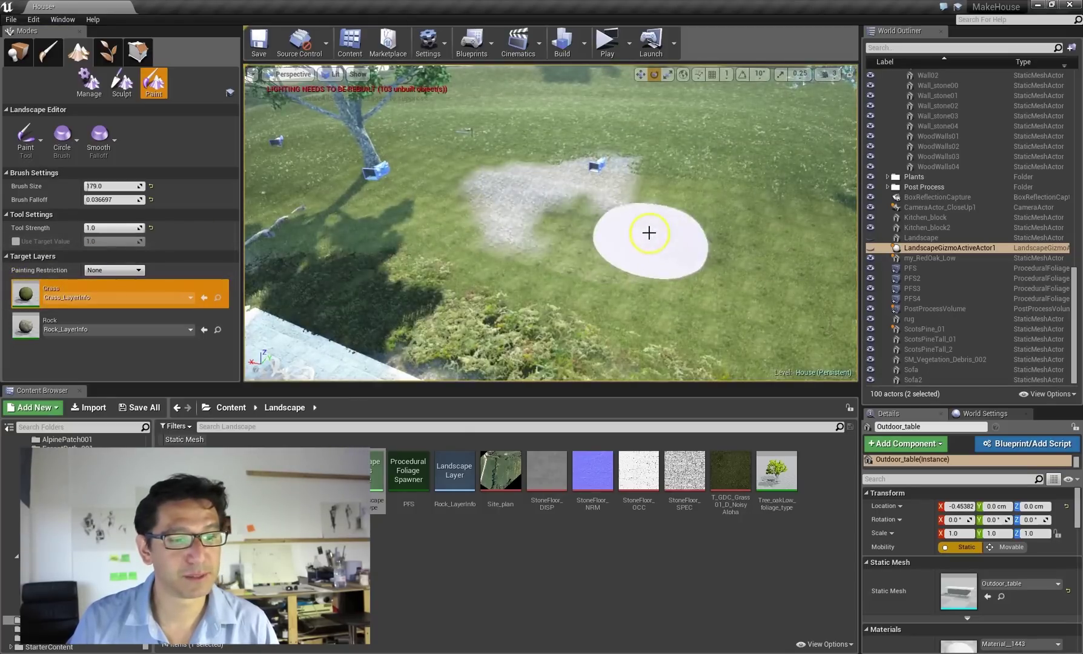
{"action": "left_click_drag", "start_coordinate": [479, 219], "coordinate": [773, 291]}
{"action": "left_click_drag", "start_coordinate": [533, 225], "coordinate": [563, 186]}
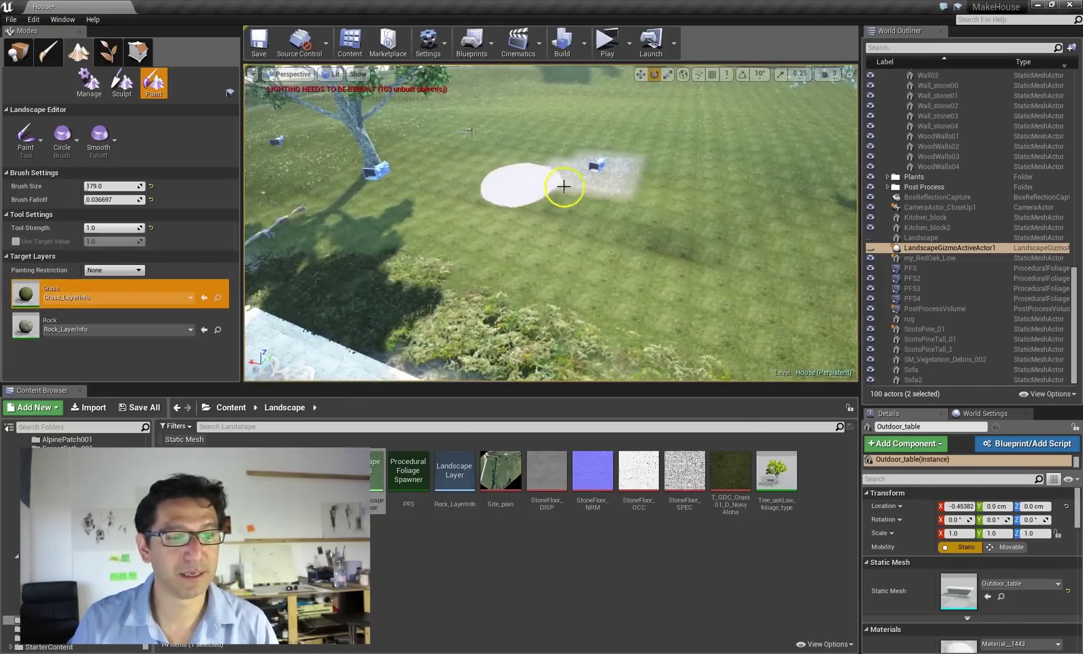
Step: Enlarge the brush to 196 and paint the Rock layer as a gravel path curving beside the house terrace
{"action": "key", "text": "bracketright"}
{"action": "key", "text": "bracketright"}
{"action": "mouse_move", "coordinate": [723, 163]}
{"action": "right_mouse_down"}
{"action": "mouse_move", "coordinate": [649, 206]}
{"action": "mouse_move", "coordinate": [588, 211]}
{"action": "mouse_move", "coordinate": [587, 198]}
{"action": "mouse_move", "coordinate": [492, 183]}
{"action": "mouse_move", "coordinate": [507, 162]}
{"action": "mouse_move", "coordinate": [488, 176]}
{"action": "right_mouse_up"}
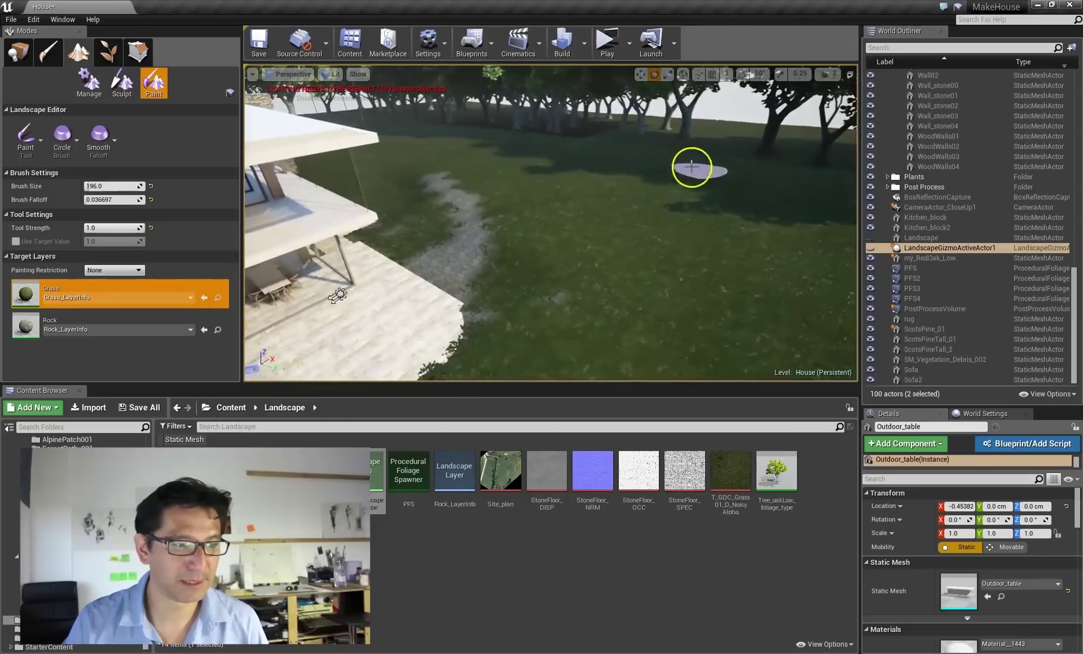
{"action": "left_click", "coordinate": [40, 327]}
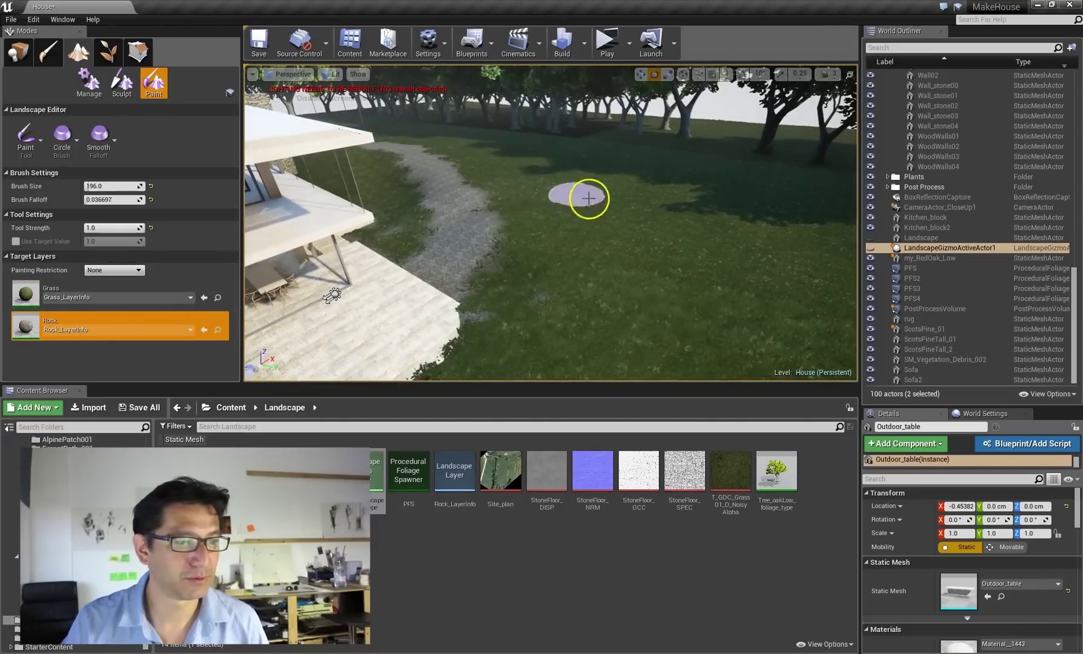
{"action": "mouse_move", "coordinate": [588, 198]}
{"action": "right_mouse_down"}
{"action": "mouse_move", "coordinate": [587, 213]}
{"action": "mouse_move", "coordinate": [548, 210]}
{"action": "right_mouse_up"}
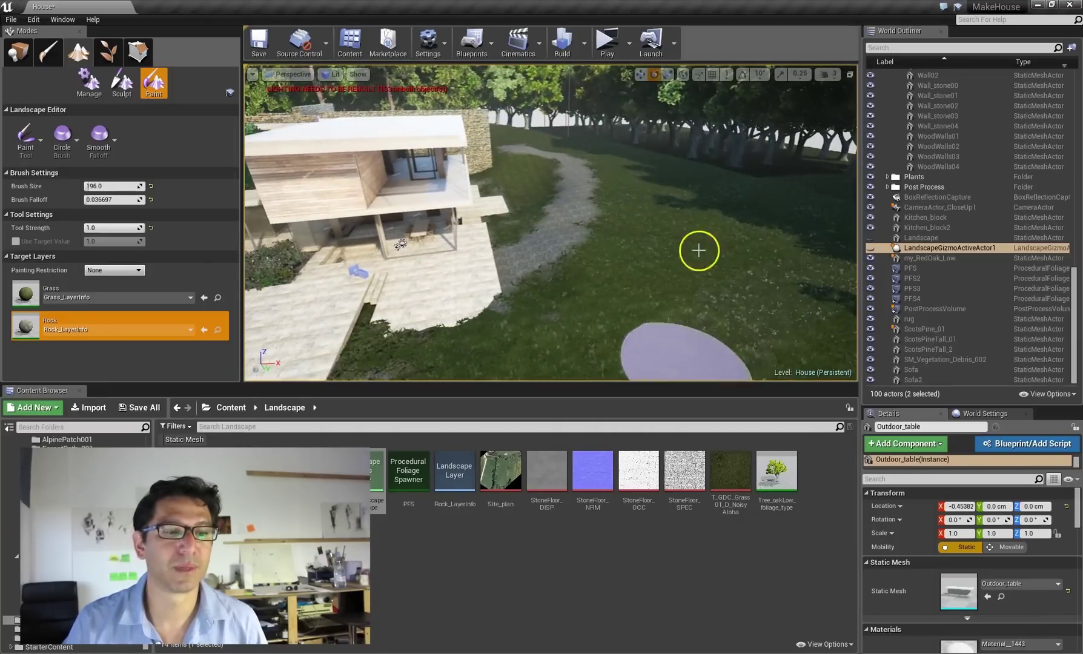
Step: Examine the lawn at ground level with the Grass layer targeted, and view the house and its terraces from a distance
{"action": "right_click_drag", "start_coordinate": [731, 306], "coordinate": [1072, 254]}
{"action": "middle_click_drag", "start_coordinate": [720, 363], "coordinate": [720, 444]}
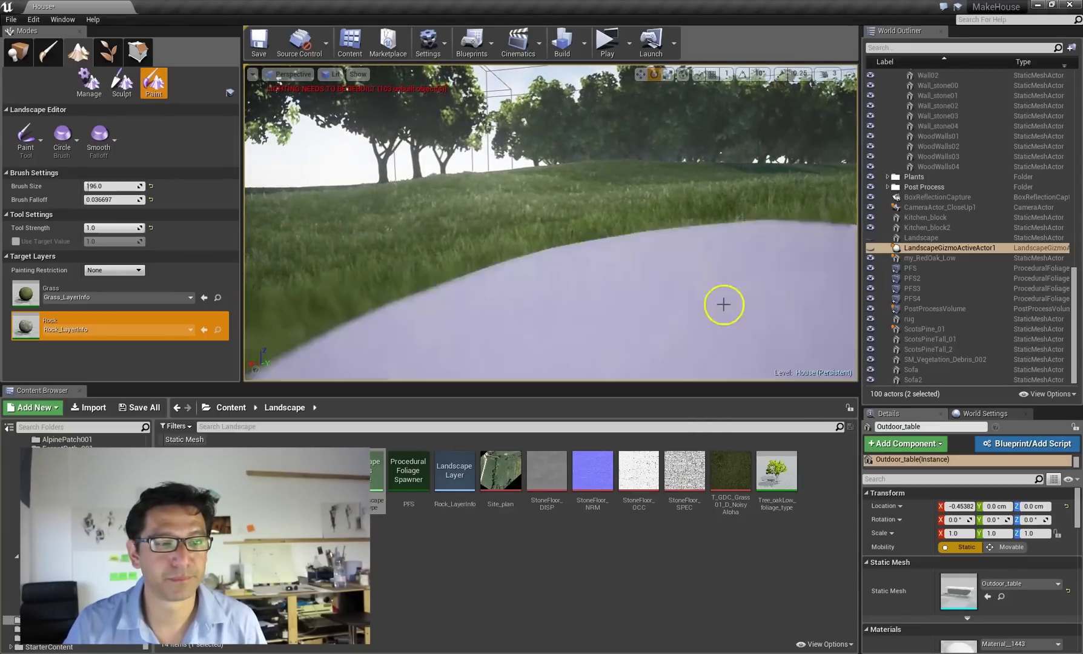
{"action": "scroll", "coordinate": [620, 208], "scroll_direction": "down", "scroll_amount": 3}
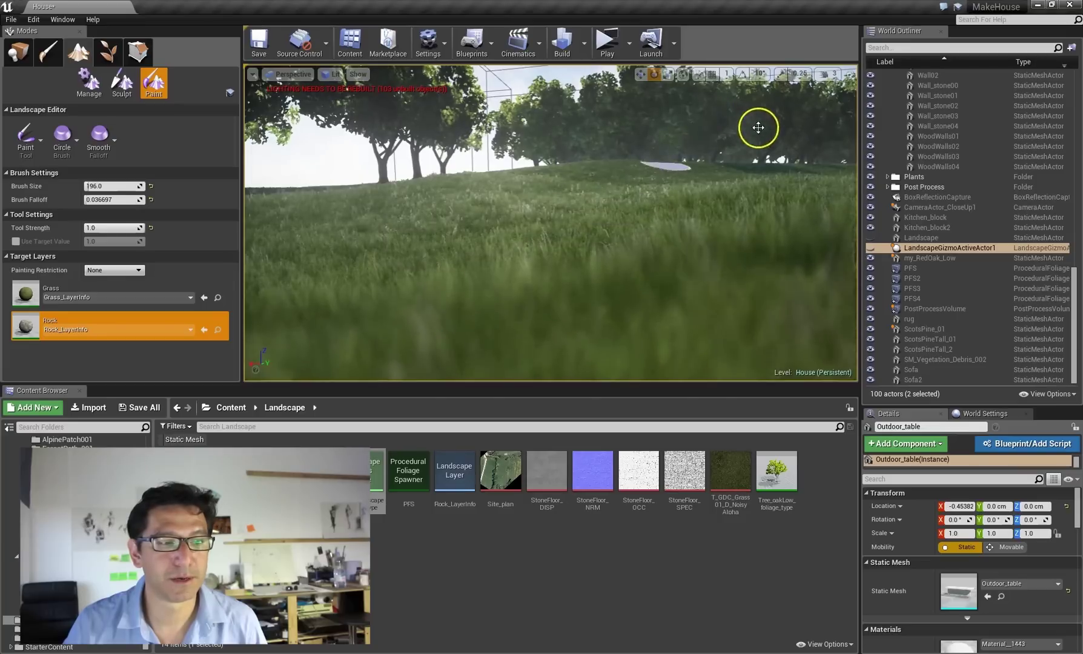
{"action": "left_click", "coordinate": [29, 293]}
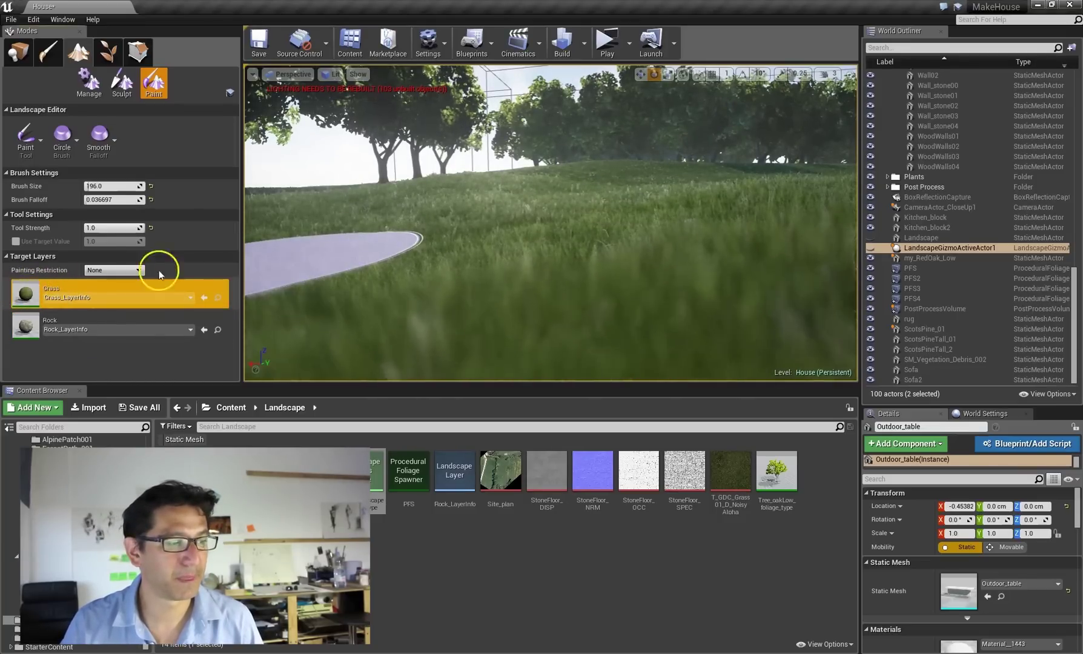
{"action": "scroll", "coordinate": [621, 125], "scroll_direction": "down", "scroll_amount": 3}
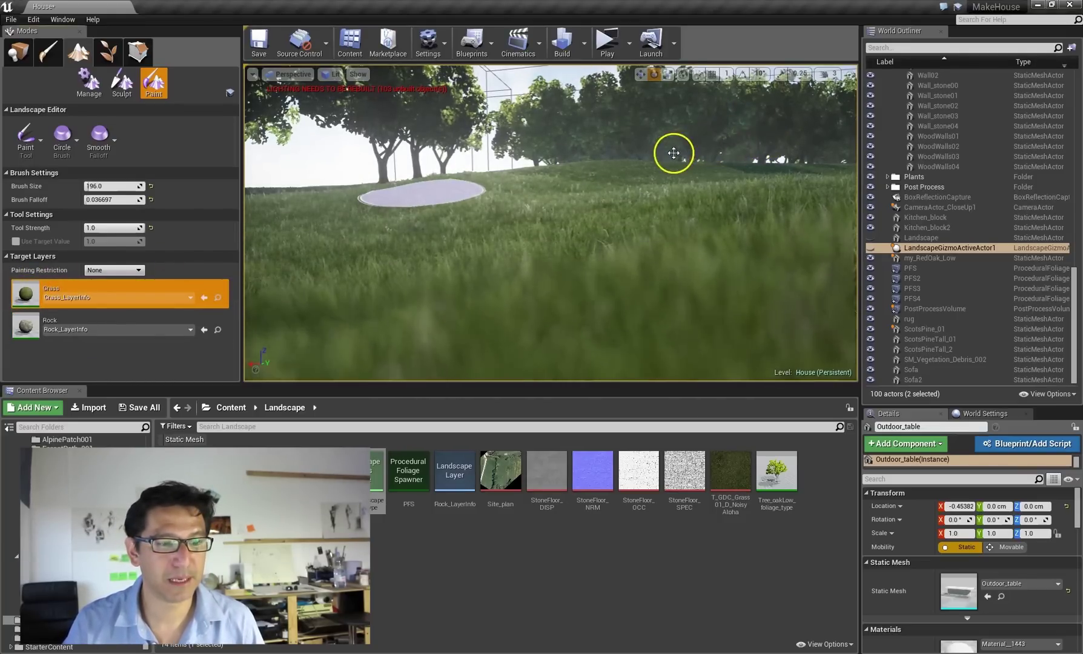
{"action": "right_click_drag", "start_coordinate": [673, 152], "coordinate": [821, 144]}
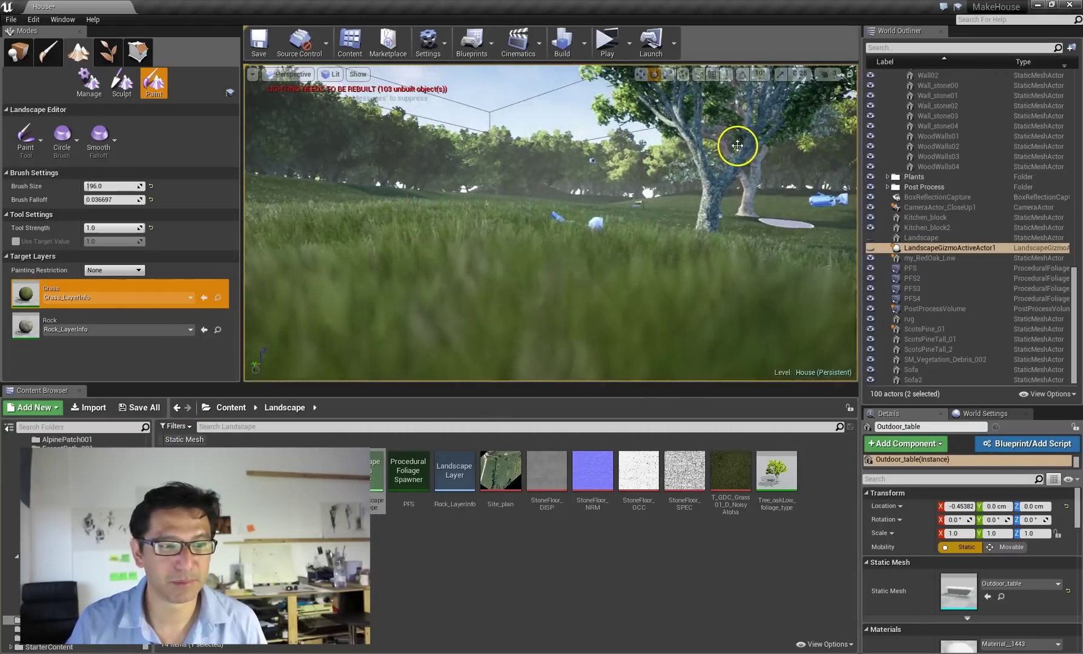
{"action": "mouse_move", "coordinate": [739, 143]}
{"action": "right_mouse_down"}
{"action": "mouse_move", "coordinate": [744, 111]}
{"action": "mouse_move", "coordinate": [737, 145]}
{"action": "mouse_move", "coordinate": [889, 213]}
{"action": "mouse_move", "coordinate": [902, 232]}
{"action": "mouse_move", "coordinate": [722, 146]}
{"action": "right_mouse_up"}
{"action": "right_click_drag", "start_coordinate": [646, 149], "coordinate": [594, 180]}
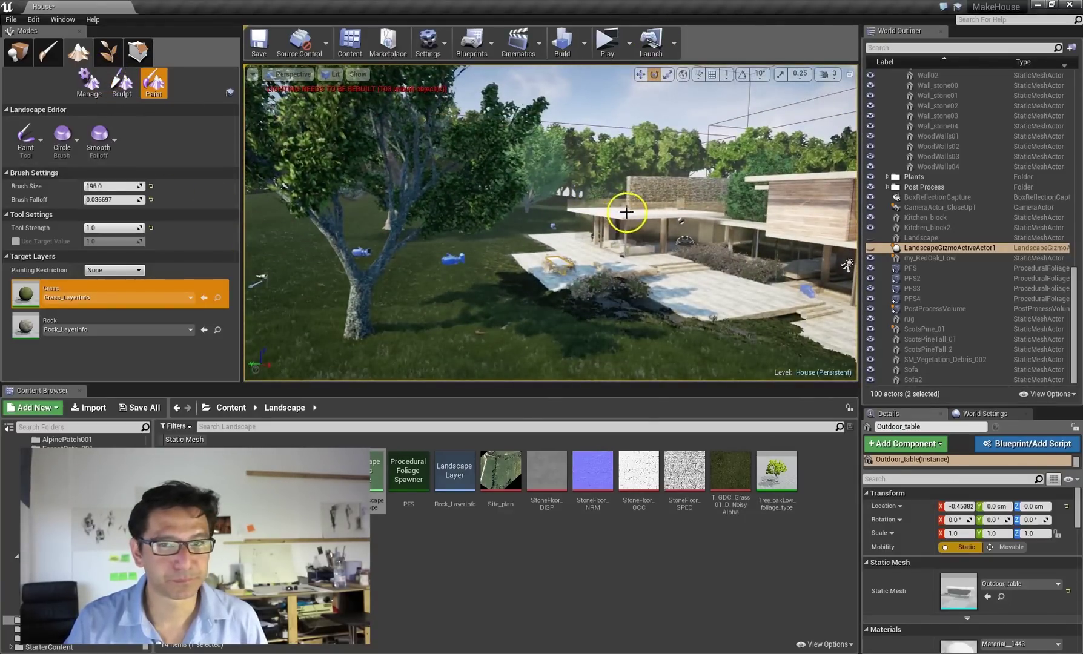
{"action": "right_click_drag", "start_coordinate": [629, 212], "coordinate": [658, 195]}
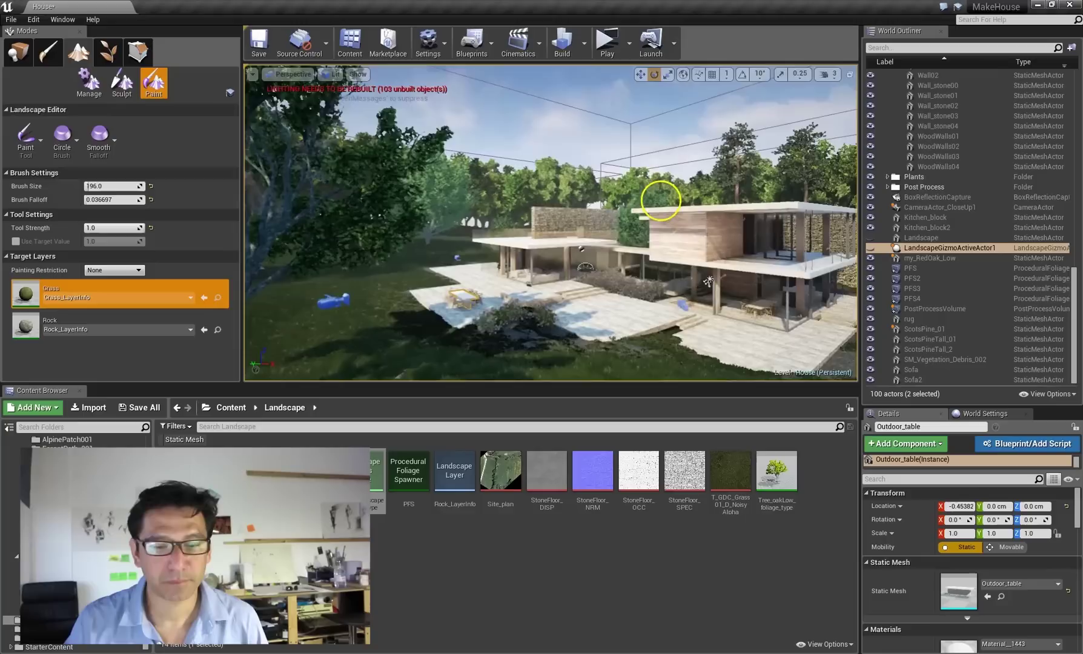
Step: Switch to foliage painting and look through the azalea, red oak and Rough_Grass_Hero_Cluster foliage types
{"action": "left_click", "coordinate": [107, 55]}
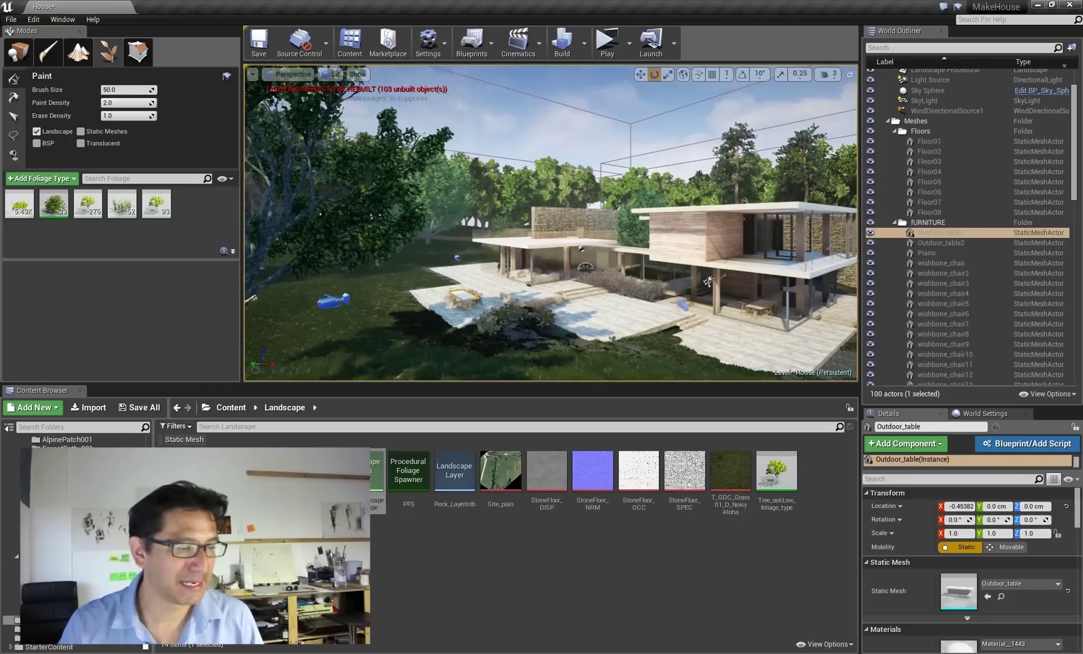
{"action": "scroll", "coordinate": [78, 441], "scroll_direction": "down", "scroll_amount": 5}
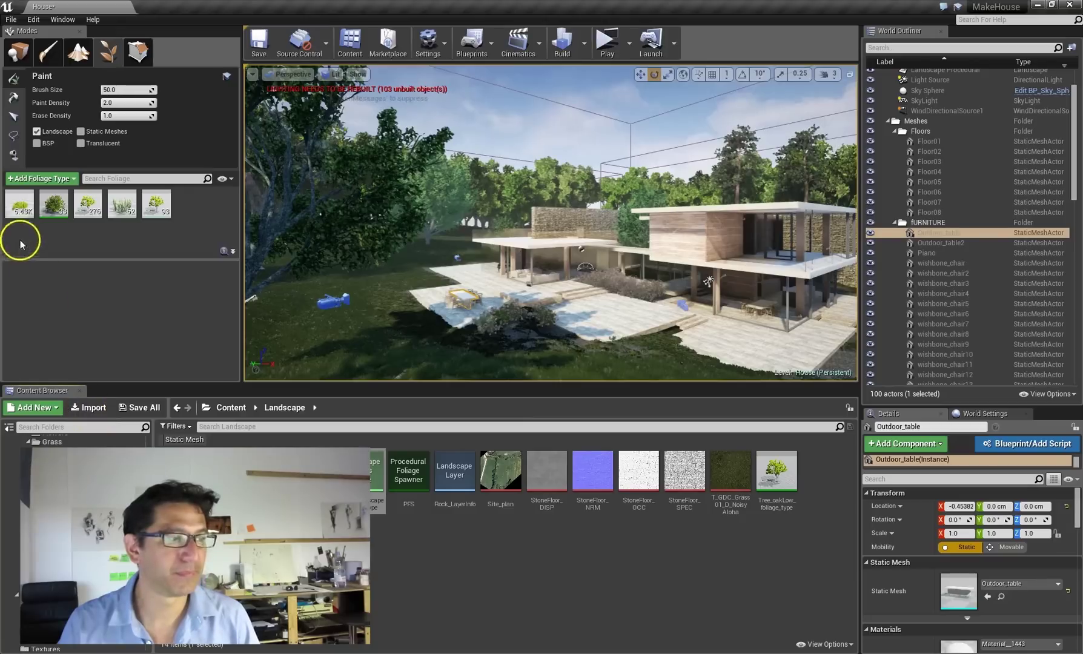
{"action": "left_click", "coordinate": [20, 197]}
{"action": "left_click", "coordinate": [54, 206]}
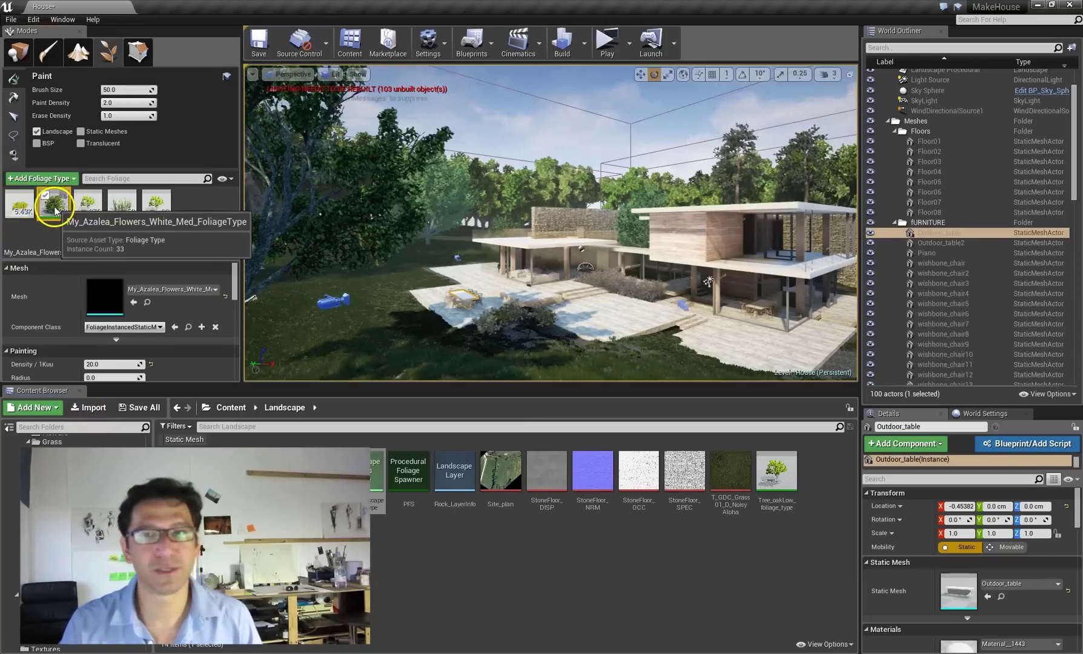
{"action": "left_click", "coordinate": [87, 203]}
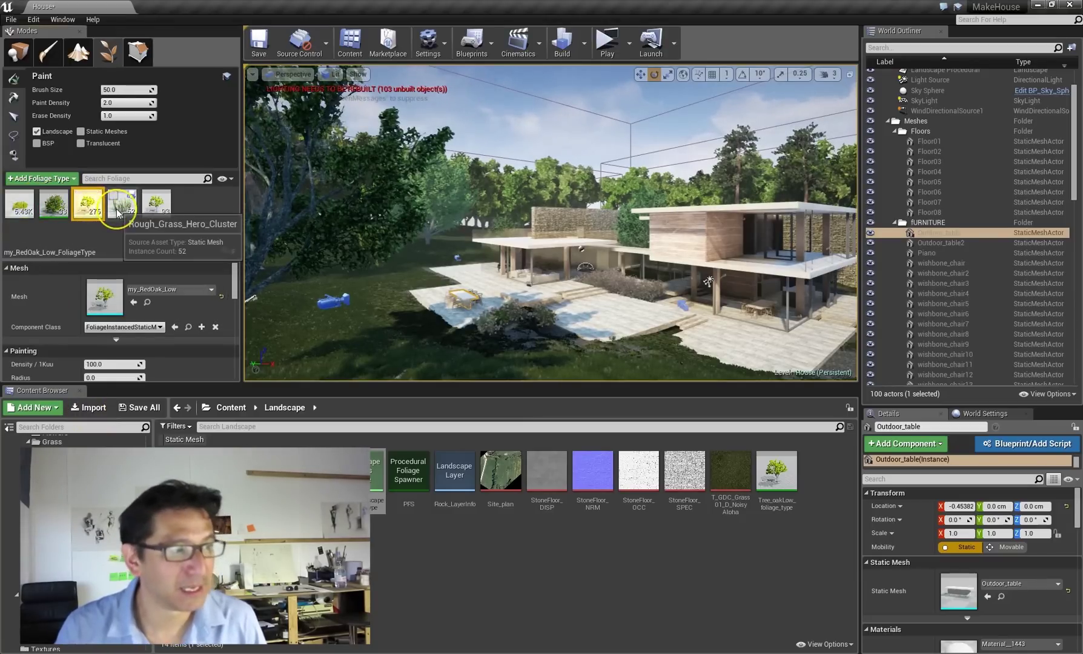
{"action": "left_click", "coordinate": [119, 206]}
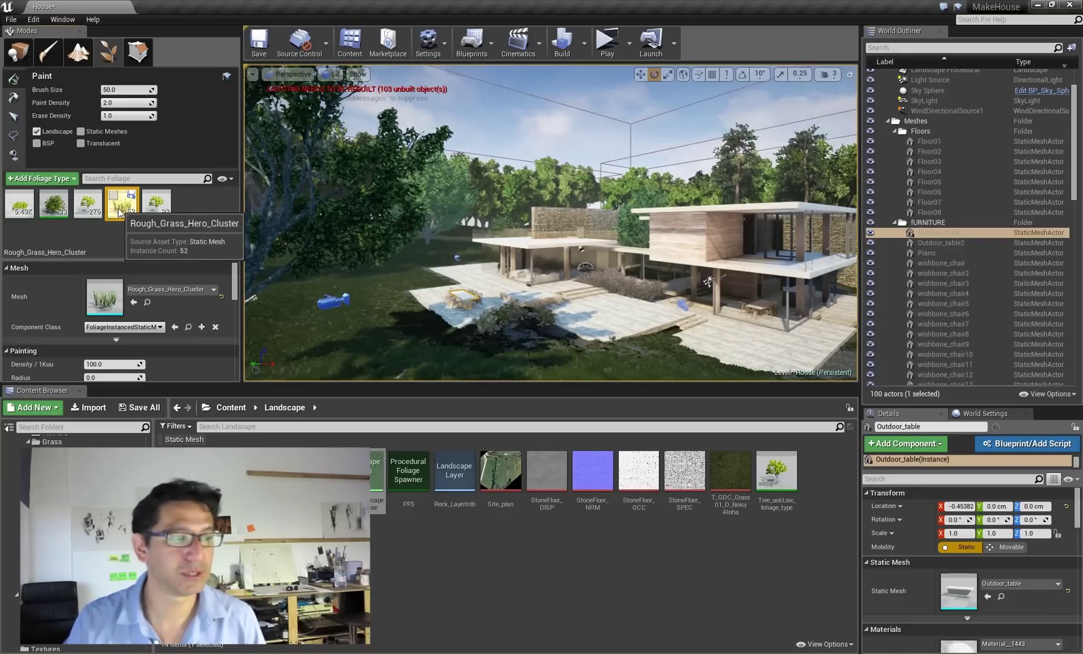
{"action": "left_click", "coordinate": [120, 211]}
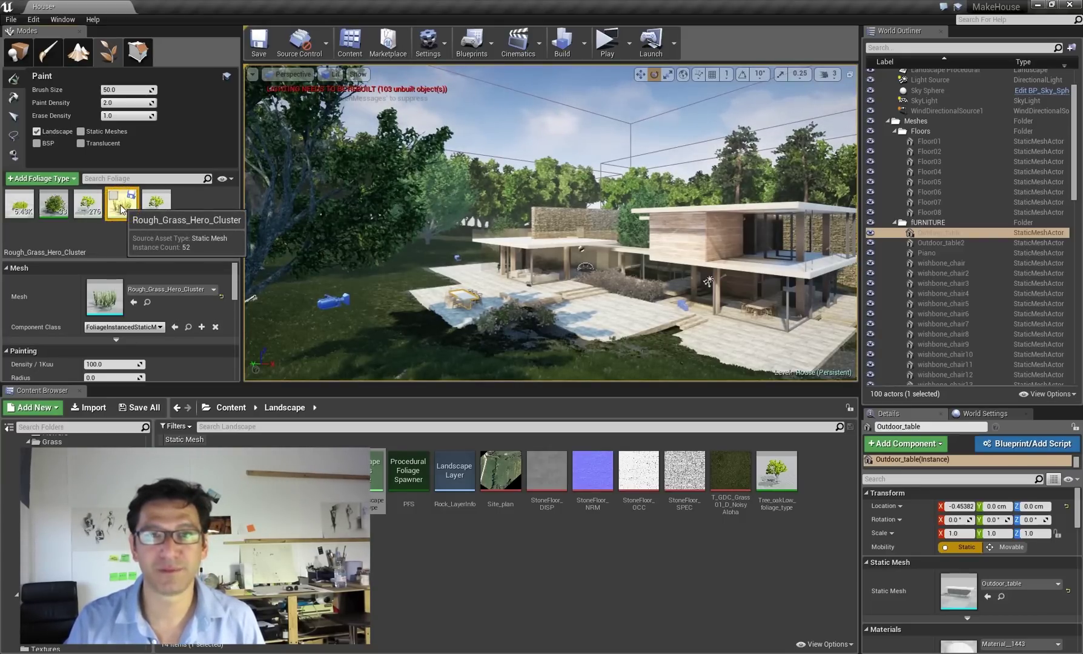
{"action": "left_click", "coordinate": [122, 210]}
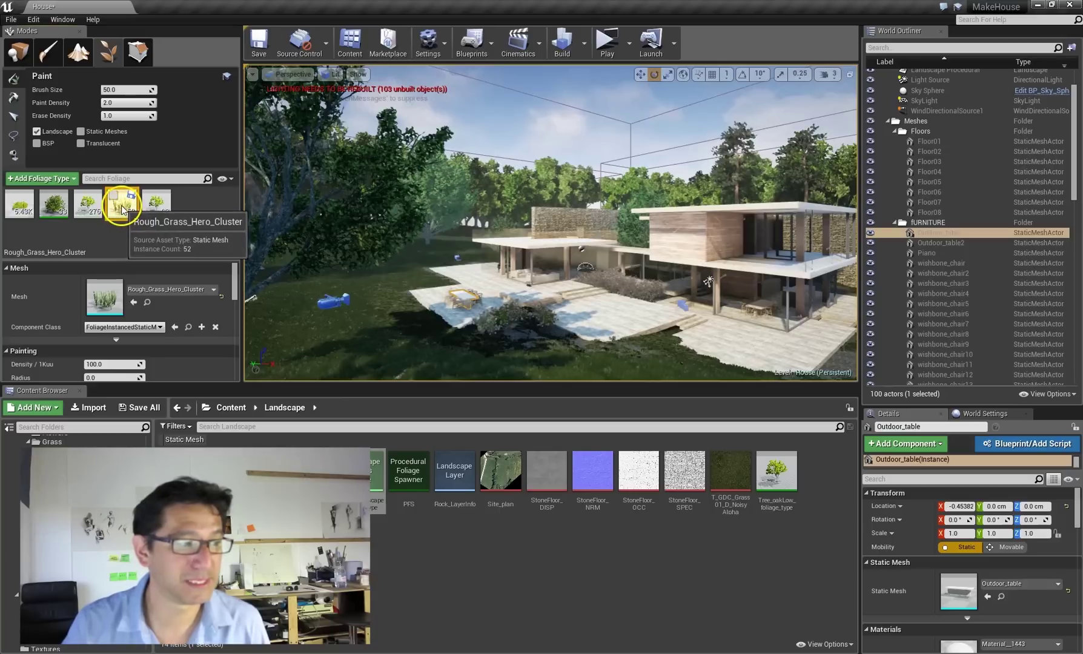
{"action": "left_click", "coordinate": [125, 210]}
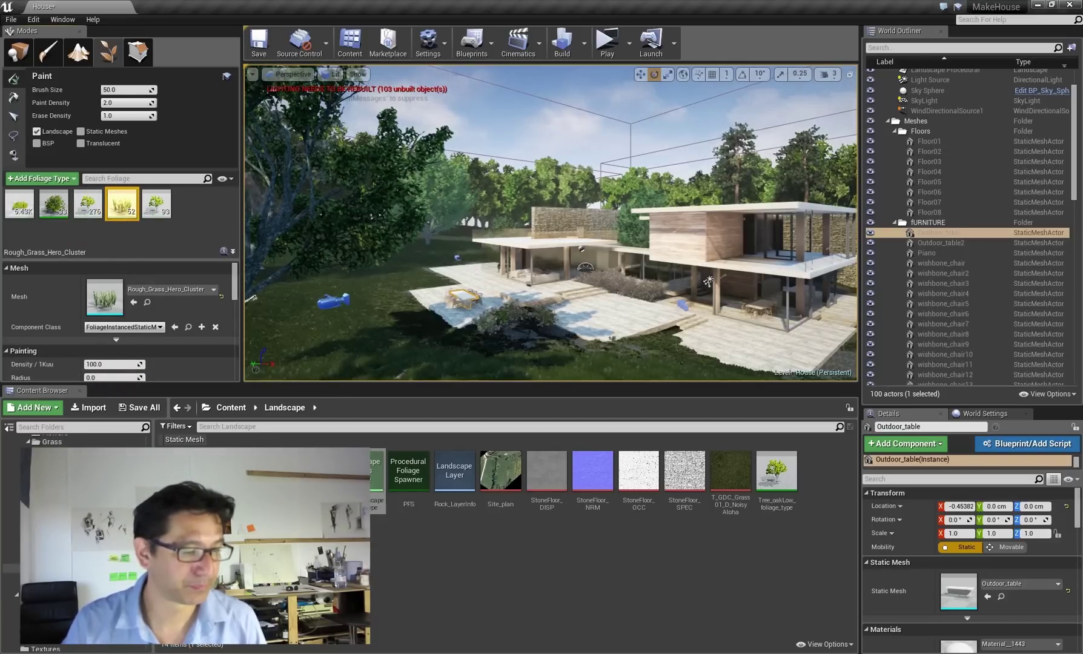
Step: Browse to the Landscape_test content folder and try to add a grass mesh from it as a foliage type
{"action": "left_click_drag", "start_coordinate": [145, 597], "coordinate": [146, 612]}
{"action": "left_click", "coordinate": [24, 585]}
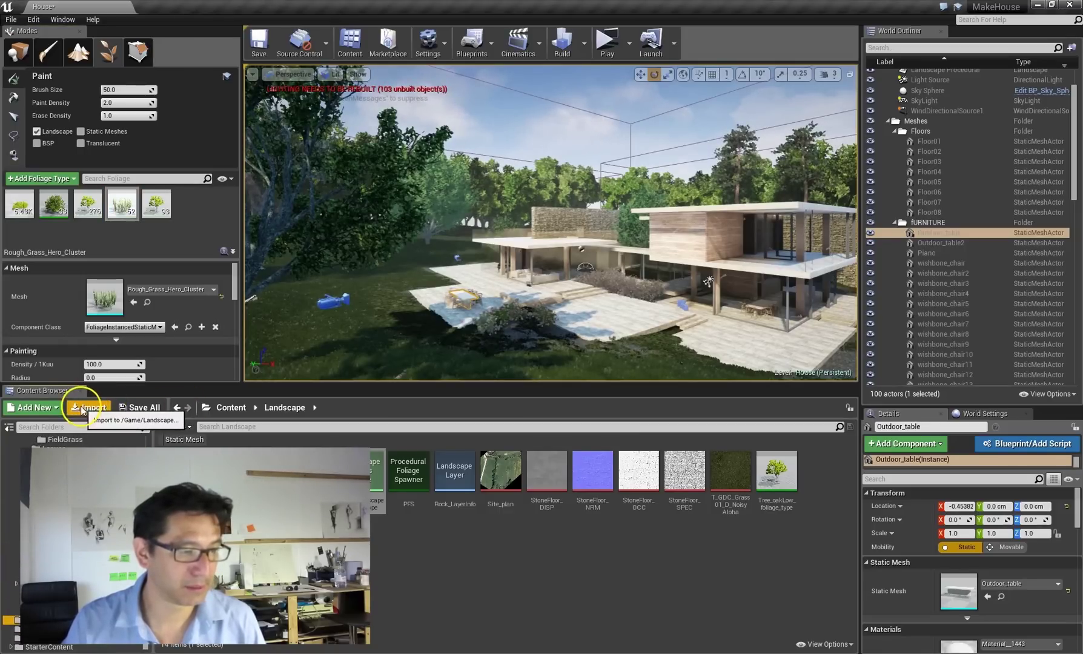
{"action": "left_click", "coordinate": [138, 407]}
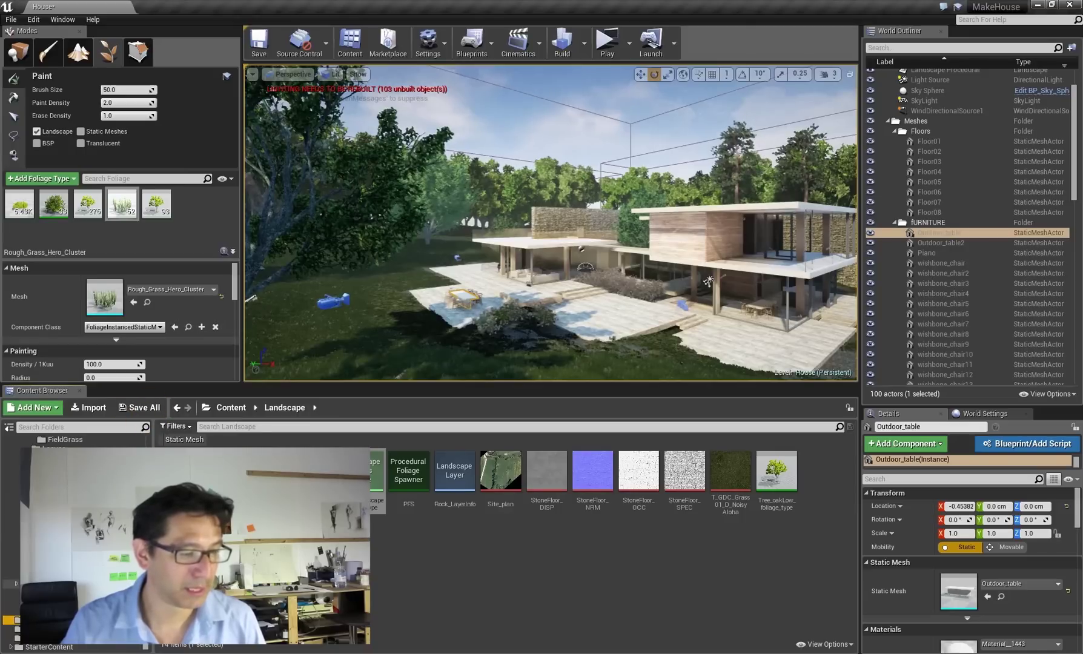
{"action": "left_click", "coordinate": [48, 584]}
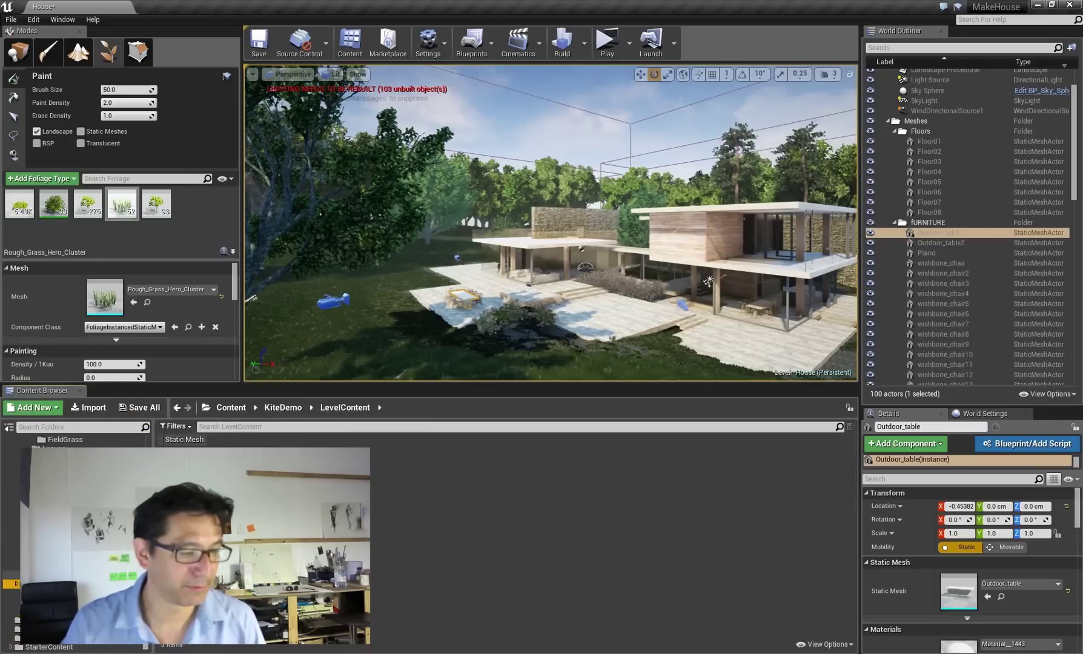
{"action": "scroll", "coordinate": [48, 584], "scroll_direction": "up", "scroll_amount": 5}
{"action": "left_click", "coordinate": [12, 452]}
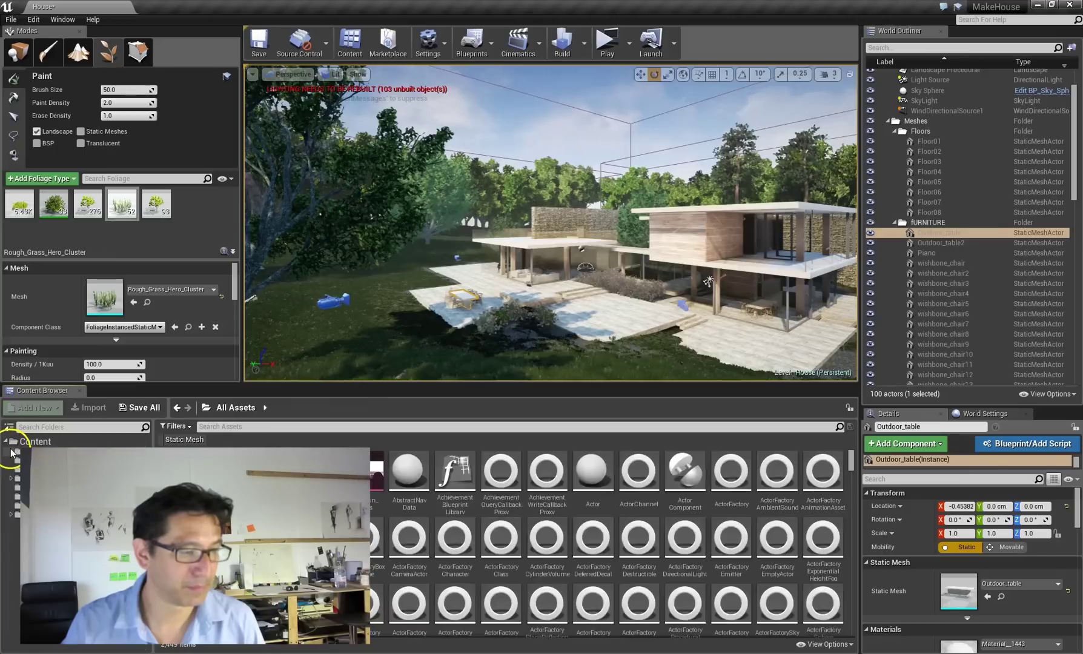
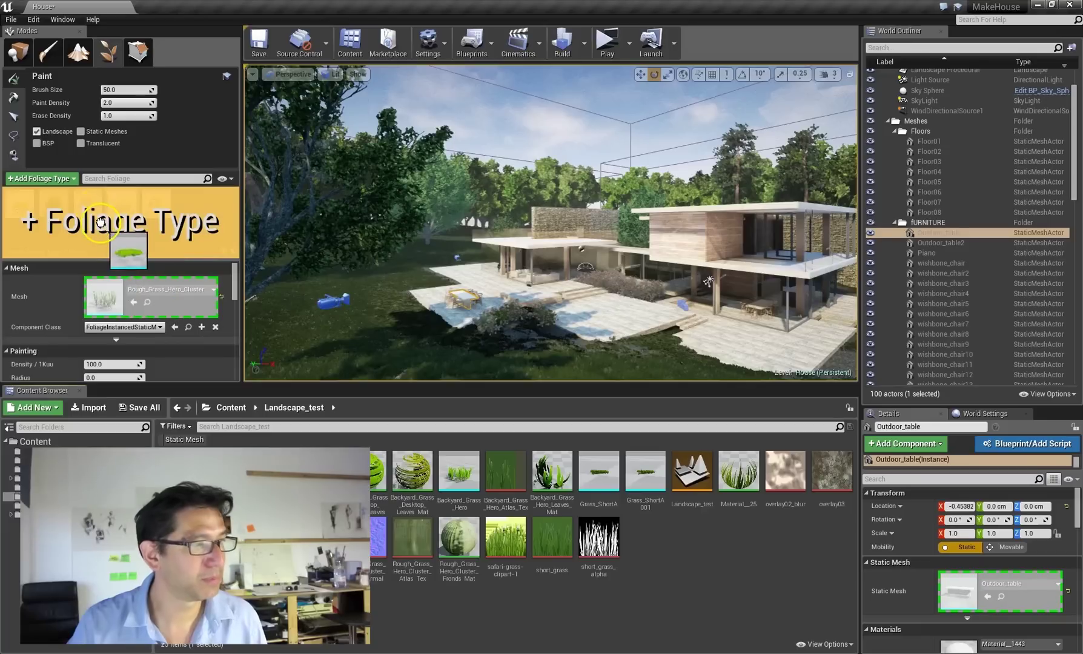
{"action": "left_click_drag", "start_coordinate": [116, 213], "coordinate": [224, 389]}
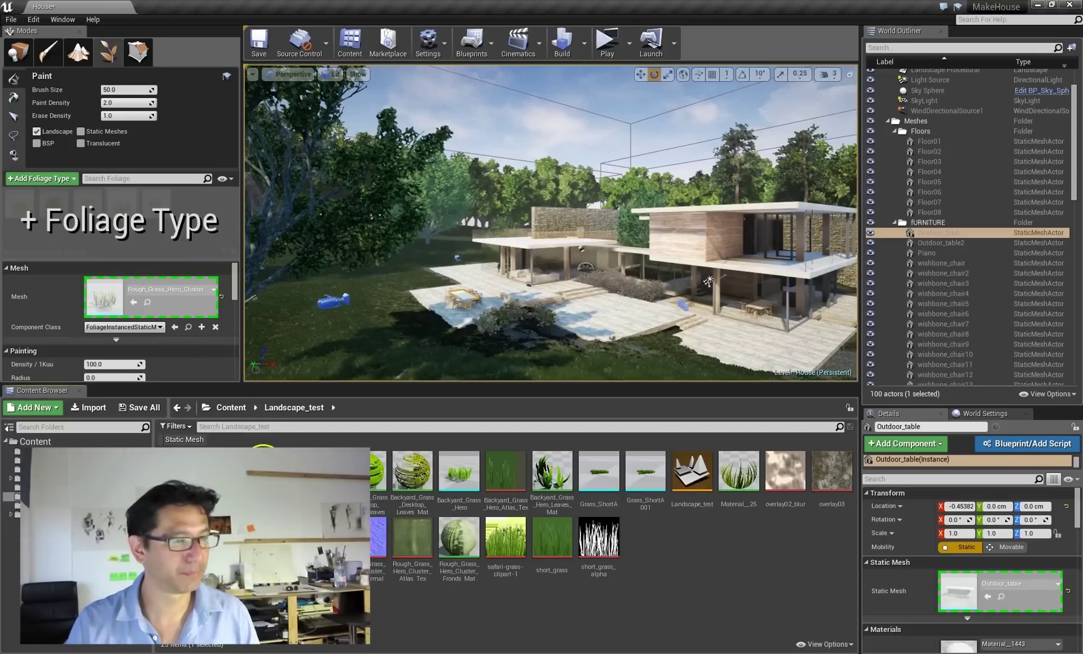
{"action": "left_click_drag", "start_coordinate": [263, 451], "coordinate": [243, 424]}
Step: Compare the azalea and red oak foliage types and select My_Azalea_Flowers_White_Med_FoliageType for editing
{"action": "left_click", "coordinate": [53, 202]}
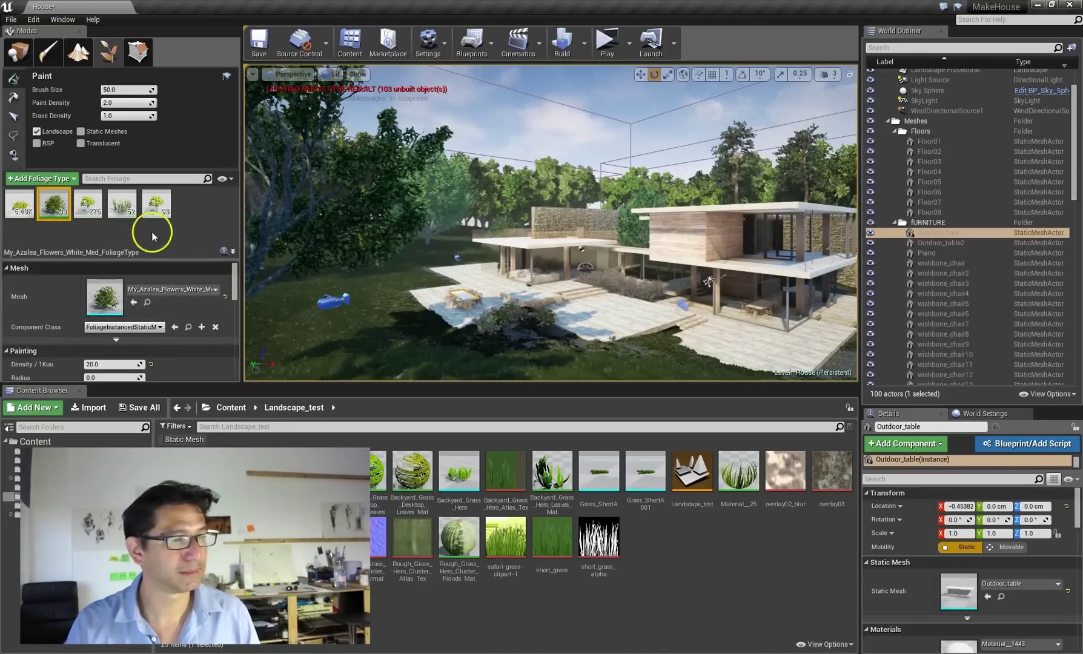
{"action": "left_click", "coordinate": [87, 203]}
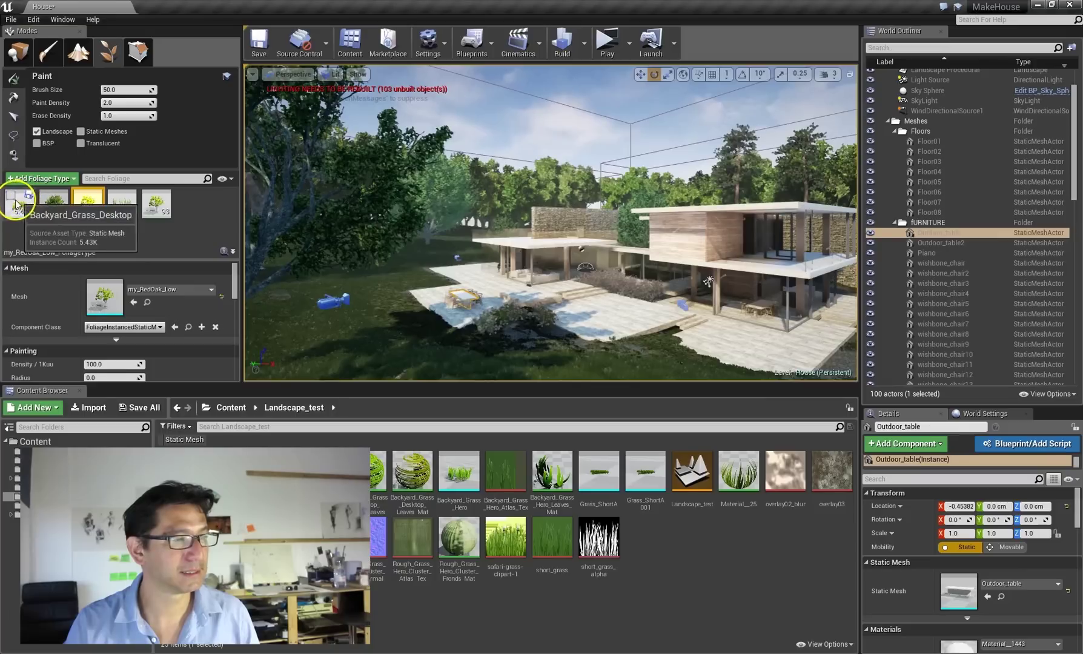
{"action": "left_click", "coordinate": [46, 203]}
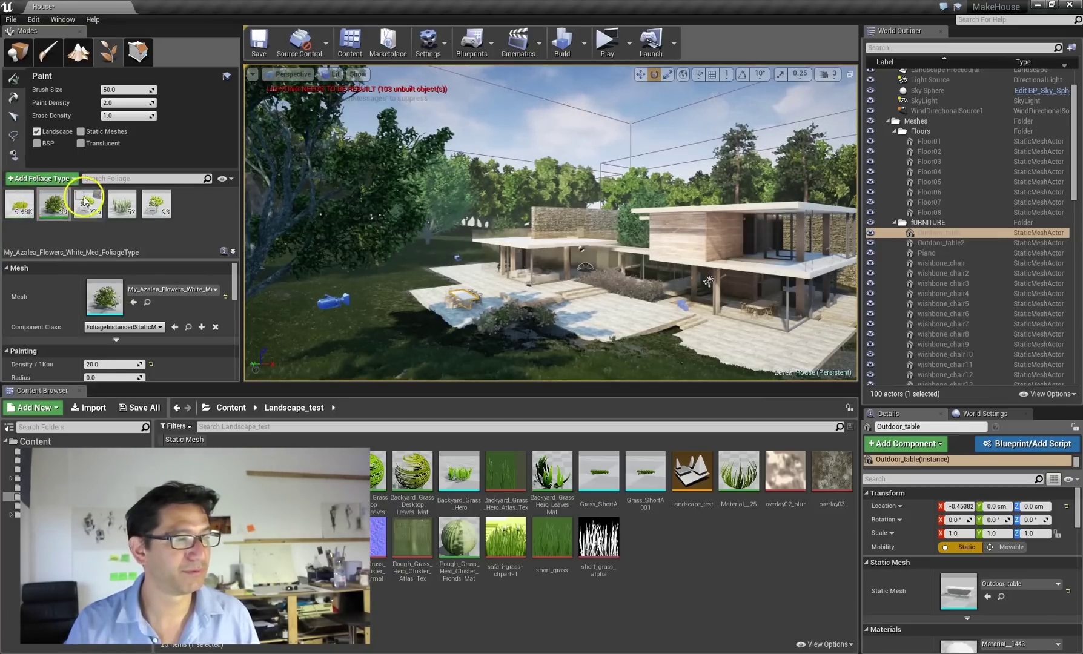
{"action": "left_click", "coordinate": [52, 201]}
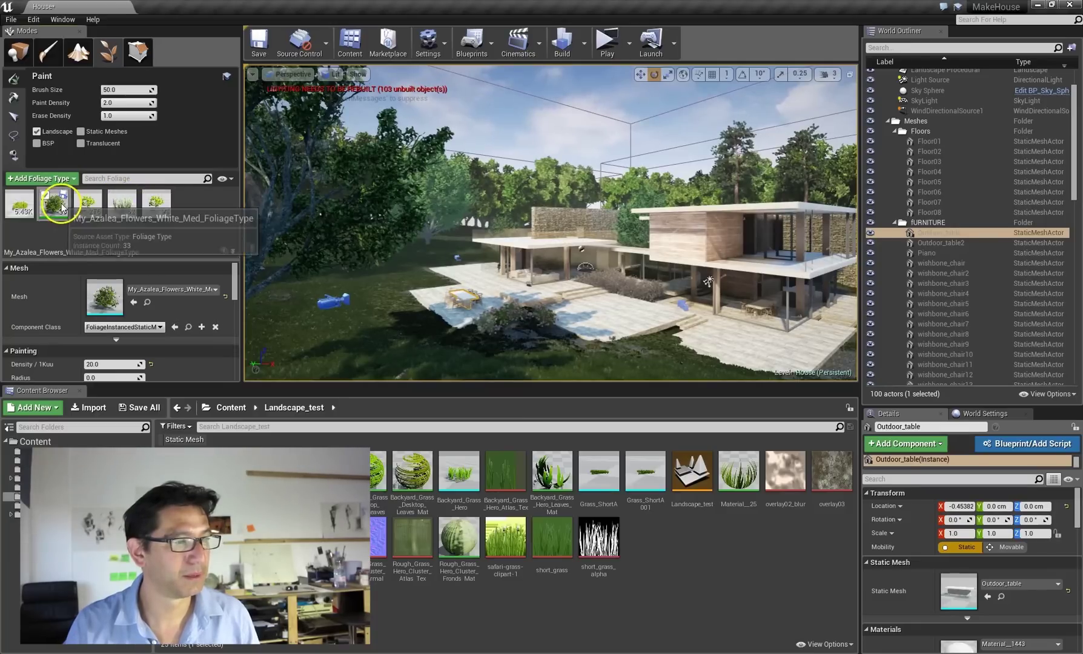
Step: Try a stroke of azalea bushes on the open lawn near the tree and erase it again
{"action": "mouse_move", "coordinate": [599, 284]}
{"action": "right_mouse_down"}
{"action": "mouse_move", "coordinate": [531, 343]}
{"action": "mouse_move", "coordinate": [499, 345]}
{"action": "right_mouse_up"}
{"action": "mouse_move", "coordinate": [324, 210]}
{"action": "left_mouse_down"}
{"action": "mouse_move", "coordinate": [466, 246]}
{"action": "mouse_move", "coordinate": [411, 278]}
{"action": "mouse_move", "coordinate": [312, 232]}
{"action": "mouse_move", "coordinate": [365, 182]}
{"action": "mouse_move", "coordinate": [473, 205]}
{"action": "left_mouse_up"}
{"action": "mouse_move", "coordinate": [648, 231]}
{"action": "right_mouse_down"}
{"action": "mouse_move", "coordinate": [604, 217]}
{"action": "mouse_move", "coordinate": [306, 192]}
{"action": "right_mouse_up"}
{"action": "mouse_move", "coordinate": [305, 193]}
{"action": "left_mouse_down", "text": "shift"}
{"action": "mouse_move", "coordinate": [472, 199]}
{"action": "mouse_move", "coordinate": [401, 211]}
{"action": "mouse_move", "coordinate": [486, 166]}
{"action": "mouse_move", "coordinate": [461, 190]}
{"action": "mouse_move", "coordinate": [478, 243]}
{"action": "mouse_move", "coordinate": [571, 270]}
{"action": "mouse_move", "coordinate": [459, 268]}
{"action": "left_mouse_up", "text": "shift"}
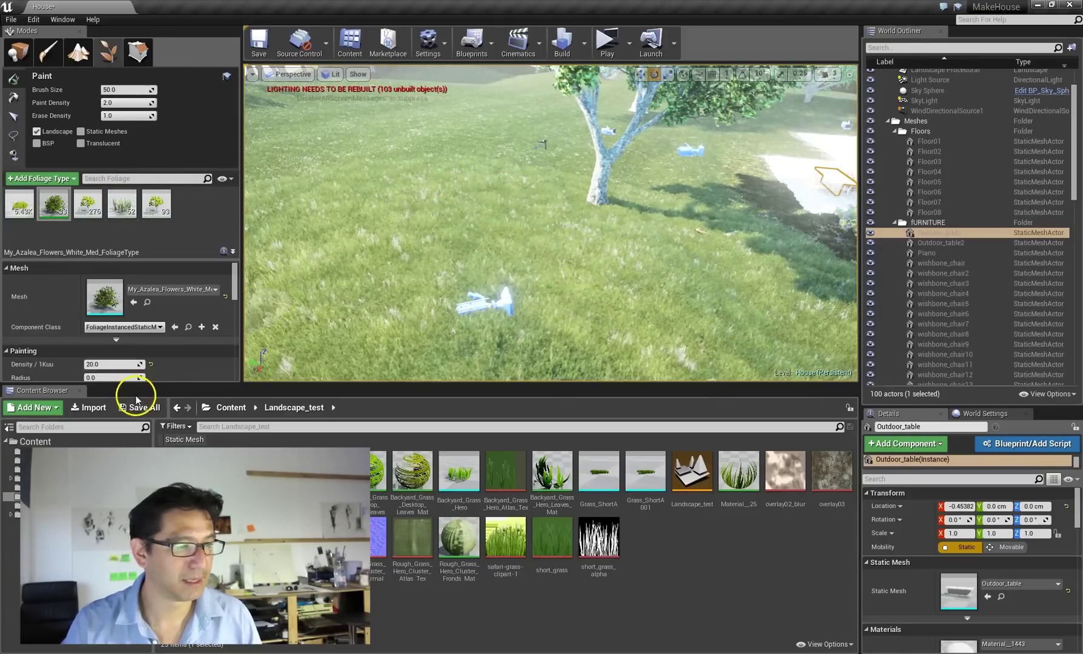
Step: Set the azalea type's density to 92.44561 and paint a wide patch of bushes on the lawn with a 300 brush
{"action": "left_click_drag", "start_coordinate": [140, 383], "coordinate": [141, 532]}
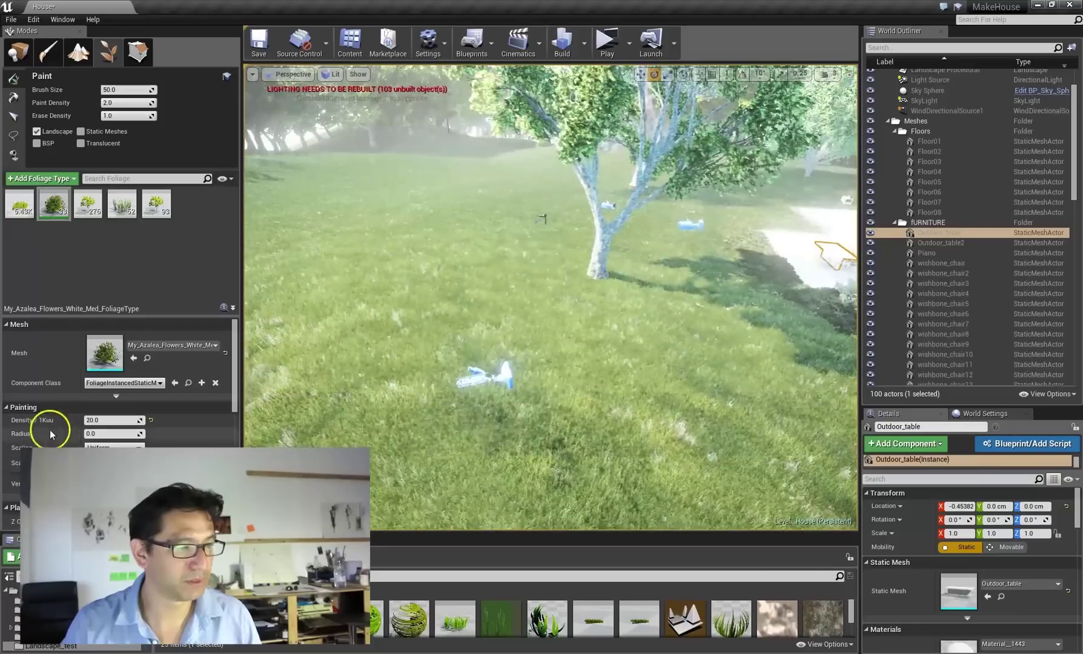
{"action": "left_click_drag", "start_coordinate": [106, 419], "coordinate": [206, 418]}
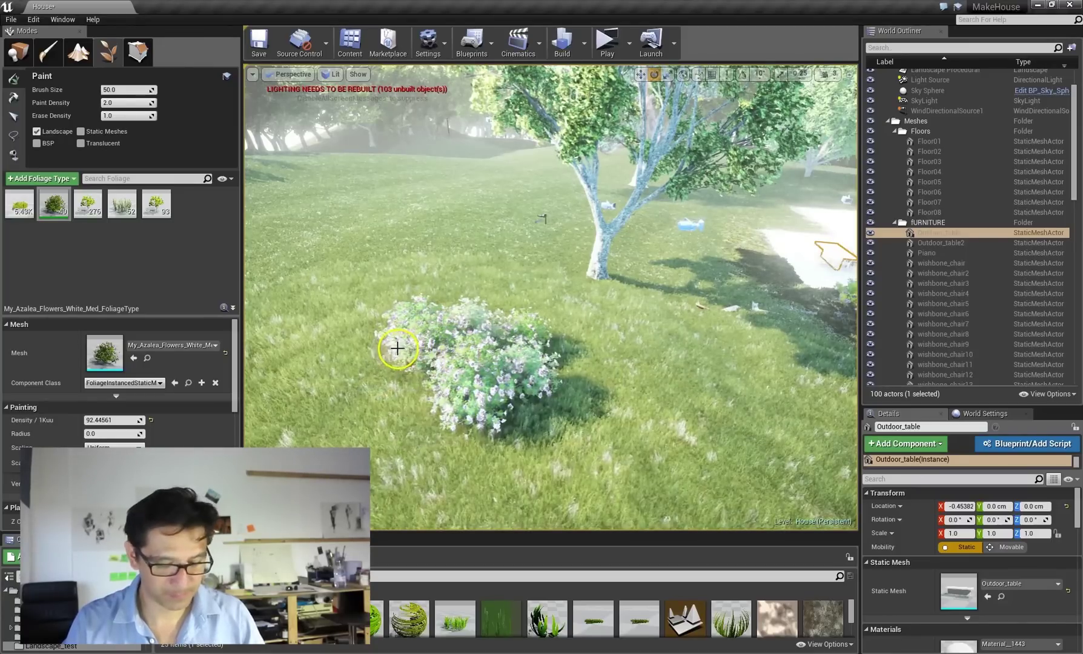
{"action": "key", "text": "bracketright"}
{"action": "key", "text": "bracketright"}
{"action": "key", "text": "bracketright"}
{"action": "key", "text": "bracketright"}
{"action": "key", "text": "bracketright"}
{"action": "key", "text": "bracketright"}
{"action": "key", "text": "bracketright"}
{"action": "key", "text": "bracketright"}
{"action": "key", "text": "bracketright"}
{"action": "key", "text": "bracketright"}
{"action": "key", "text": "bracketright"}
{"action": "key", "text": "bracketright"}
{"action": "key", "text": "bracketright"}
{"action": "key", "text": "bracketright"}
{"action": "key", "text": "bracketright"}
{"action": "key", "text": "bracketright"}
{"action": "key", "text": "bracketright"}
{"action": "key", "text": "bracketright"}
{"action": "key", "text": "bracketleft"}
{"action": "key", "text": "bracketleft"}
{"action": "key", "text": "bracketleft"}
{"action": "key", "text": "bracketleft"}
{"action": "key", "text": "bracketleft"}
{"action": "key", "text": "bracketleft"}
{"action": "key", "text": "bracketleft"}
{"action": "key", "text": "bracketleft"}
{"action": "key", "text": "bracketleft"}
{"action": "key", "text": "bracketleft"}
{"action": "key", "text": "bracketleft"}
{"action": "key", "text": "bracketleft"}
{"action": "key", "text": "bracketleft"}
{"action": "key", "text": "bracketleft"}
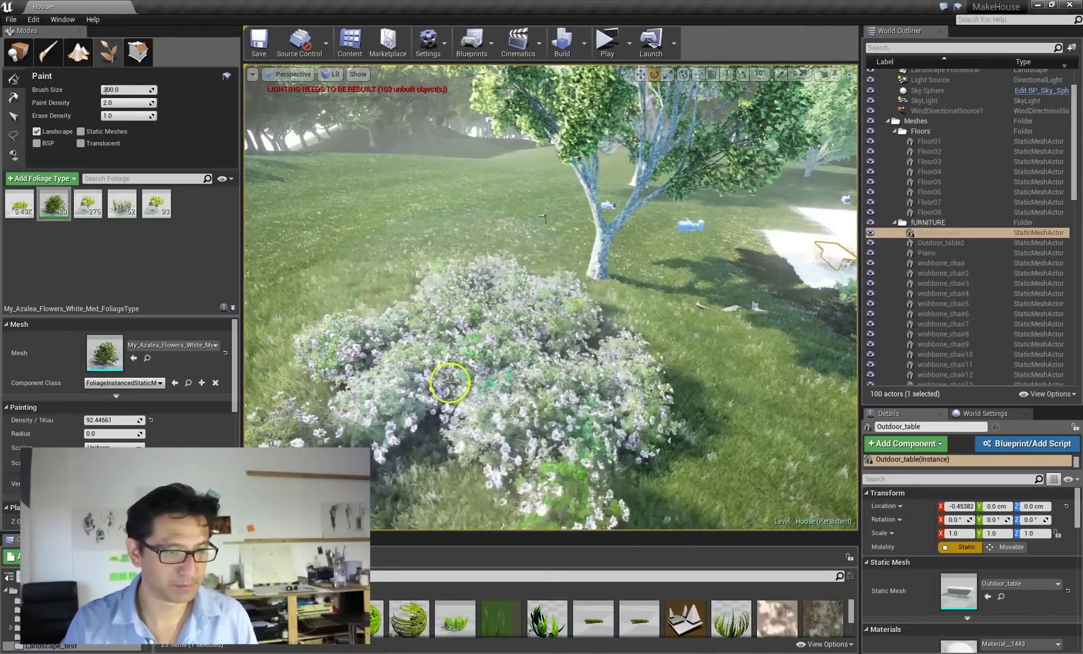
Step: Erase some of the bushes from the middle of the azalea patch on the lawn
{"action": "left_click_drag", "start_coordinate": [477, 362], "coordinate": [545, 388], "text": "shift"}
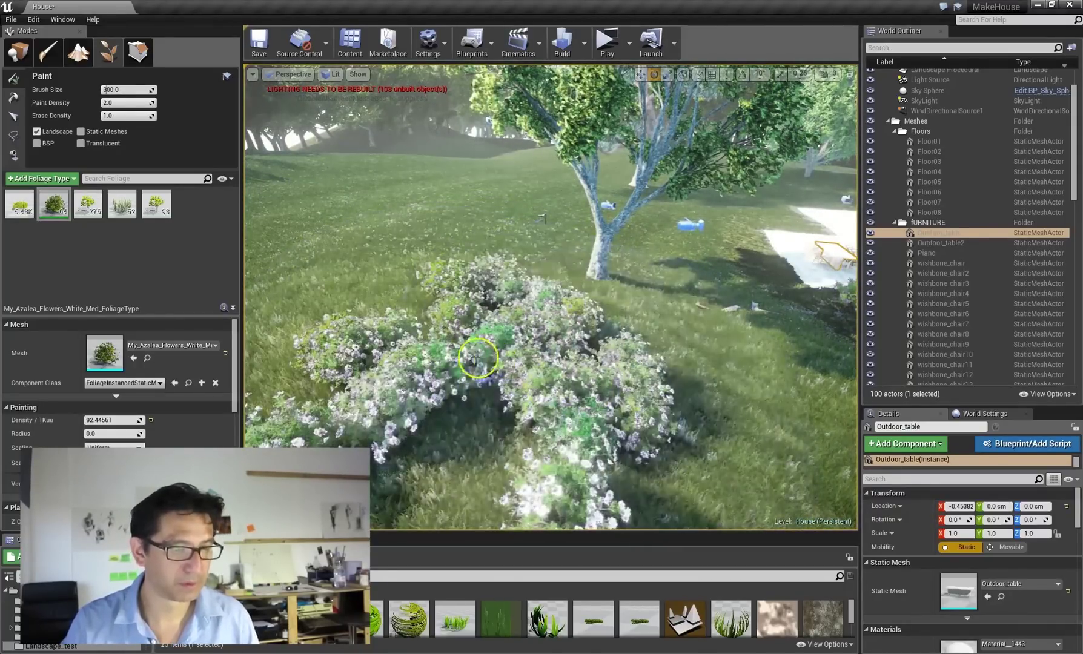
{"action": "right_click_drag", "start_coordinate": [527, 349], "coordinate": [538, 373]}
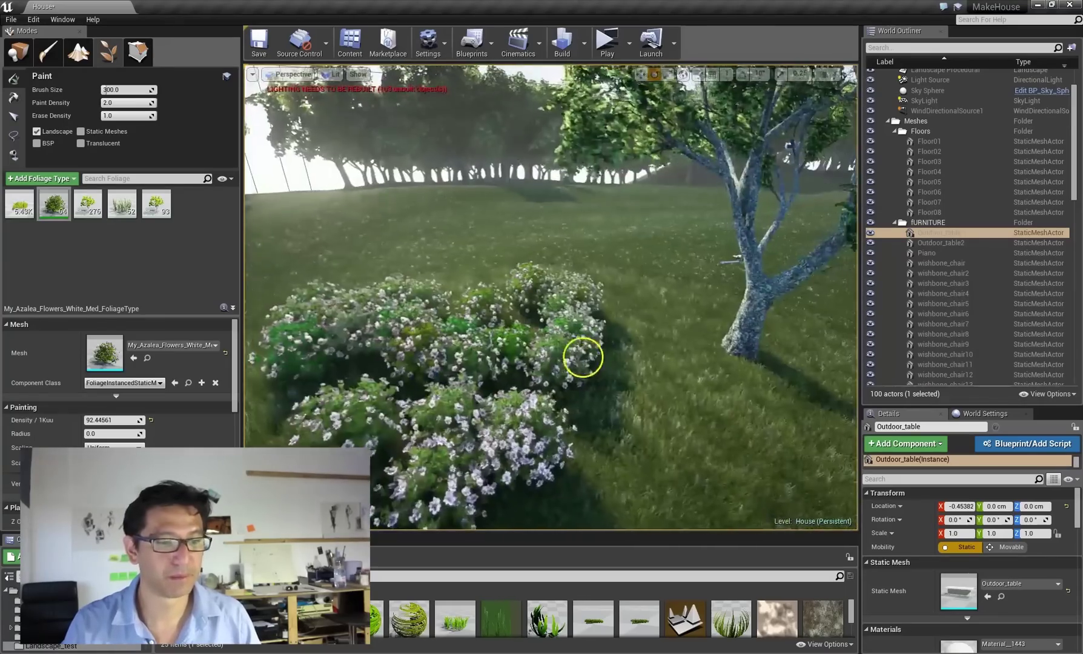
{"action": "key", "text": "s"}
{"action": "mouse_move", "coordinate": [582, 357]}
{"action": "right_mouse_down"}
{"action": "mouse_move", "coordinate": [561, 356]}
{"action": "mouse_move", "coordinate": [587, 356]}
{"action": "mouse_move", "coordinate": [708, 304]}
{"action": "mouse_move", "coordinate": [815, 347]}
{"action": "mouse_move", "coordinate": [927, 347]}
{"action": "right_mouse_up"}
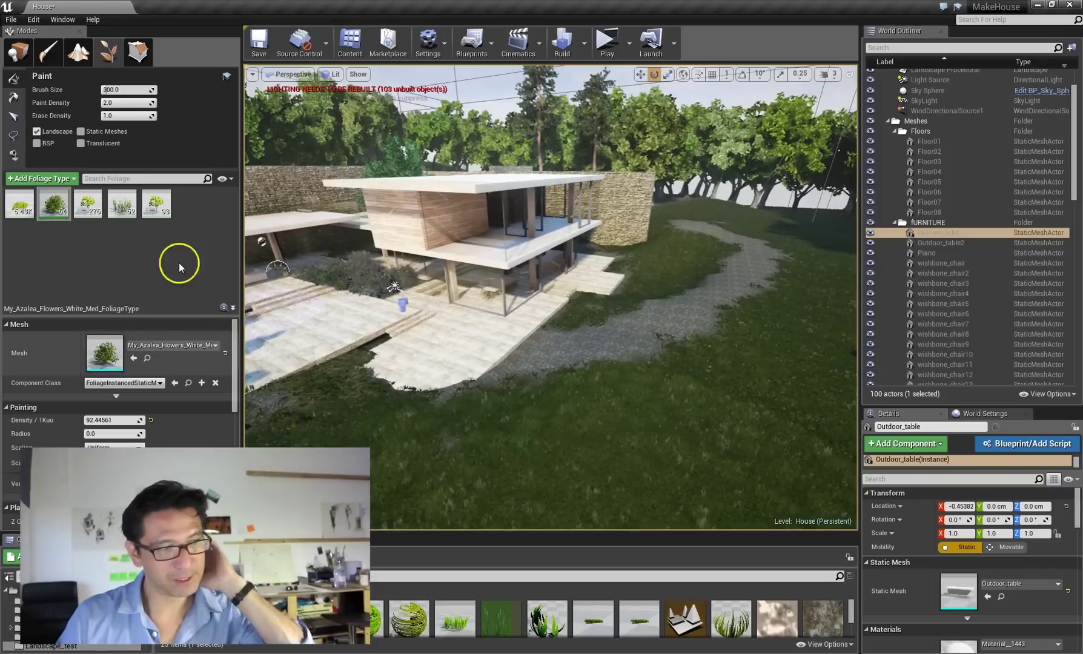
Step: Try to paint Tree_oakLow_foliage_type beside the gravel path and undo the stroke
{"action": "left_click", "coordinate": [156, 206]}
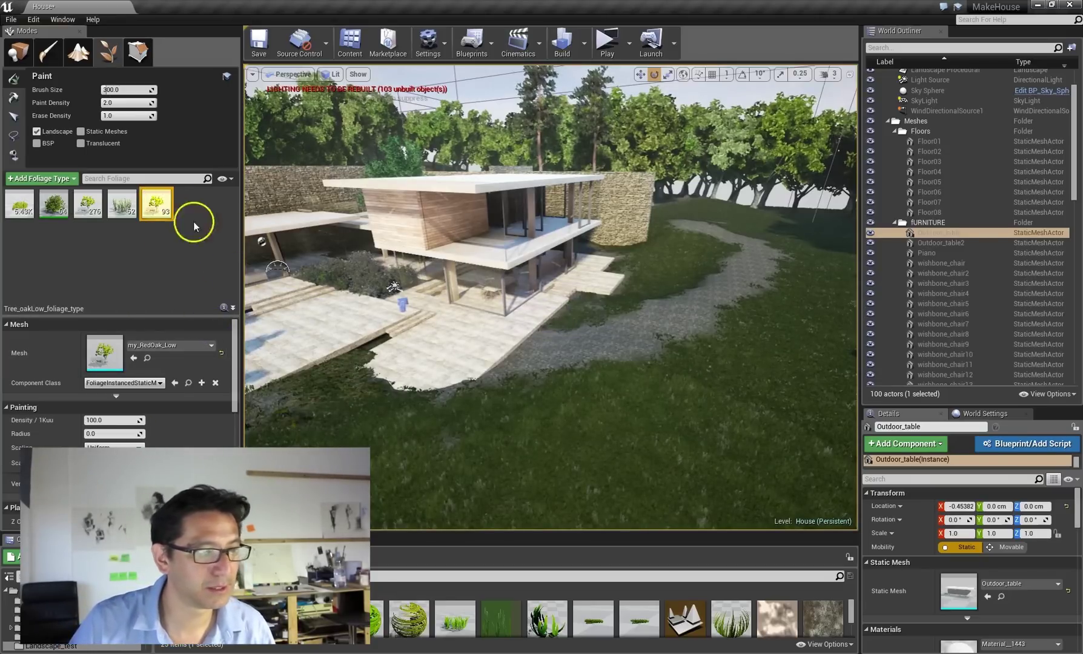
{"action": "mouse_move", "coordinate": [569, 369]}
{"action": "left_mouse_down"}
{"action": "mouse_move", "coordinate": [744, 315]}
{"action": "mouse_move", "coordinate": [778, 356]}
{"action": "left_mouse_up"}
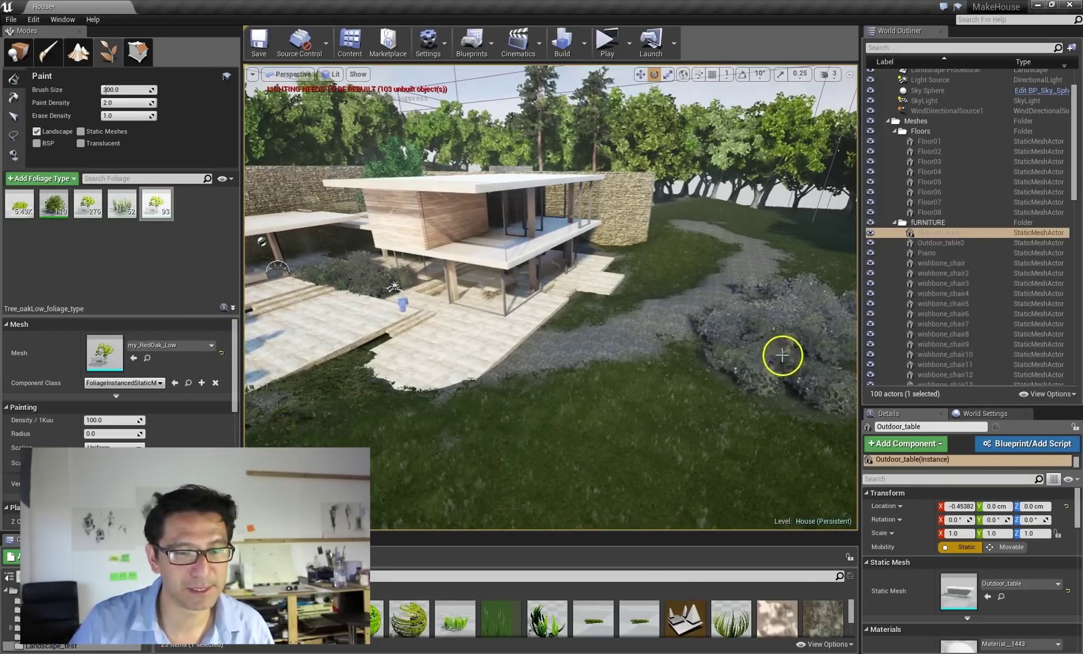
{"action": "key", "text": "ctrl+z"}
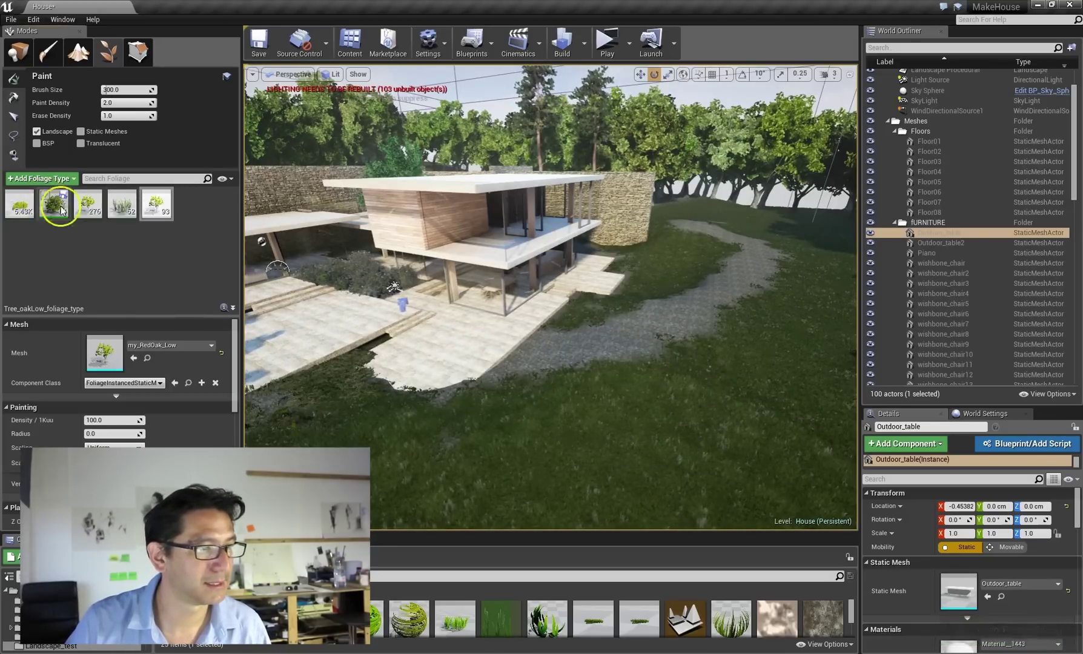
Step: Exclude the azalea type, enable Tree_oakLow_foliage_type for painting, and undo a test stroke of oaks beside the path
{"action": "left_click", "coordinate": [44, 194]}
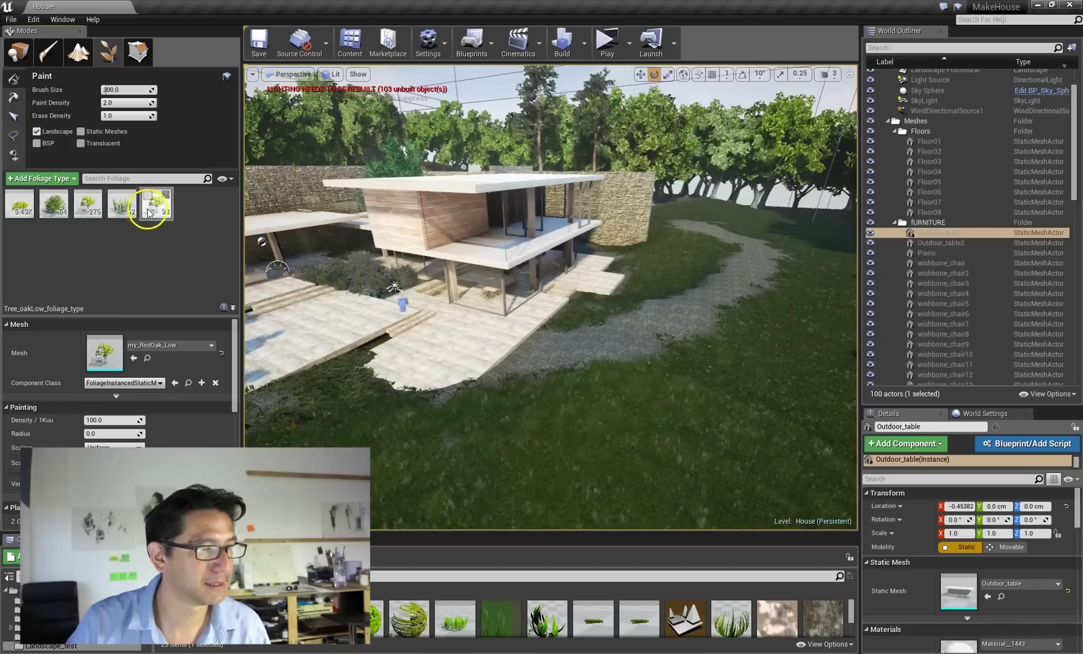
{"action": "left_click", "coordinate": [815, 265]}
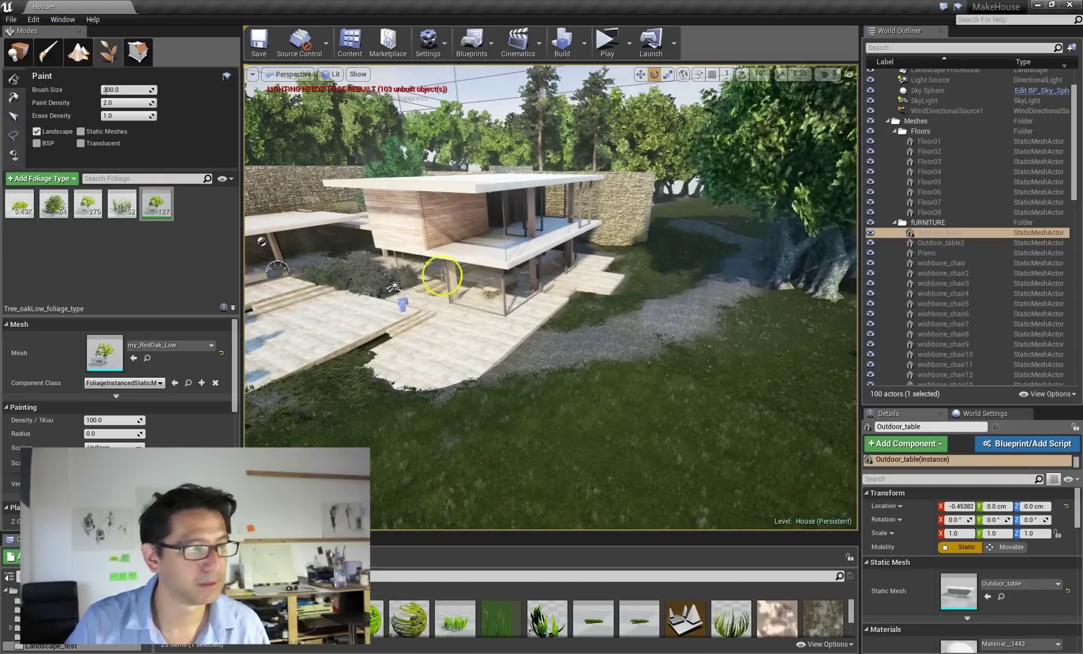
{"action": "key", "text": "ctrl+z"}
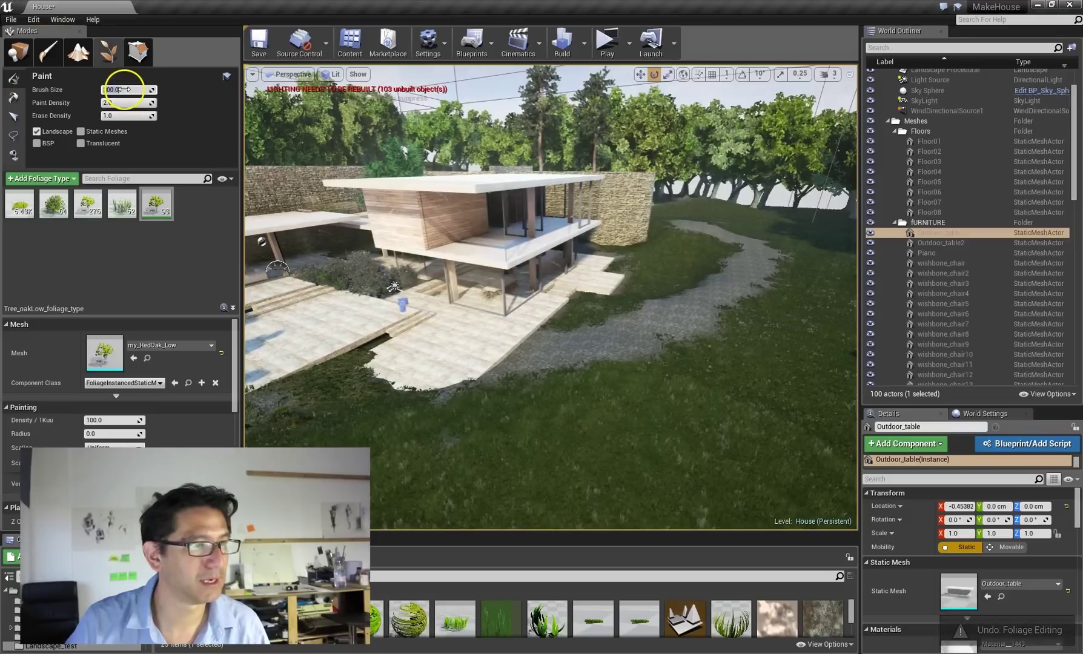
Step: Set the paint density to 0.1 and paint a few separate oak trees on the lawn beside the gravel path
{"action": "left_click", "coordinate": [120, 106]}
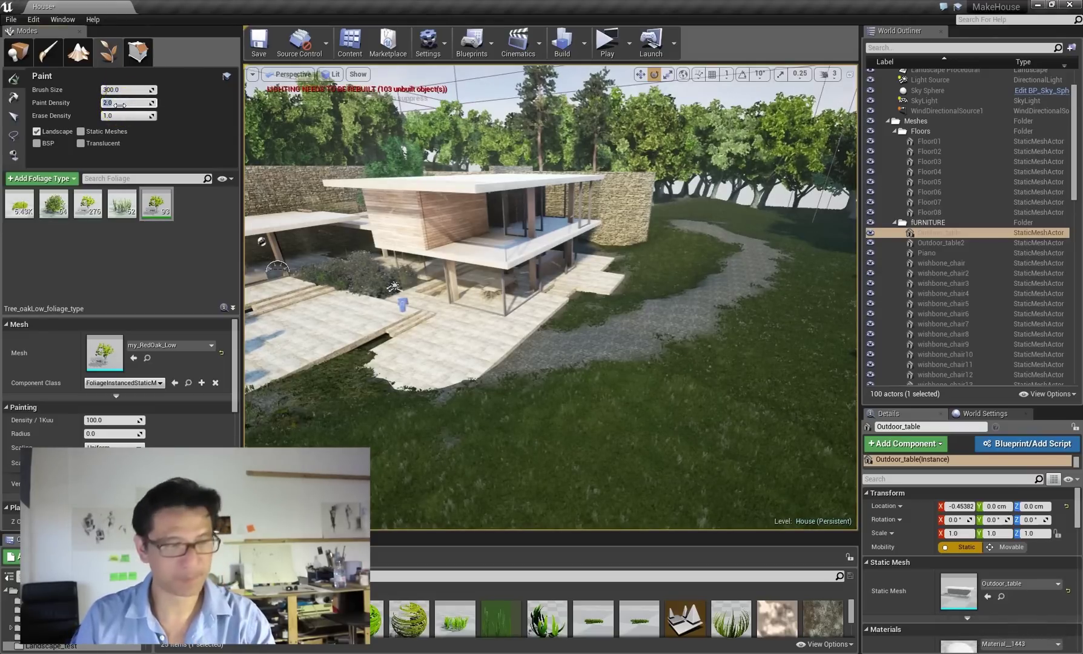
{"action": "type", "text": "0.1"}
{"action": "left_click", "coordinate": [765, 245]}
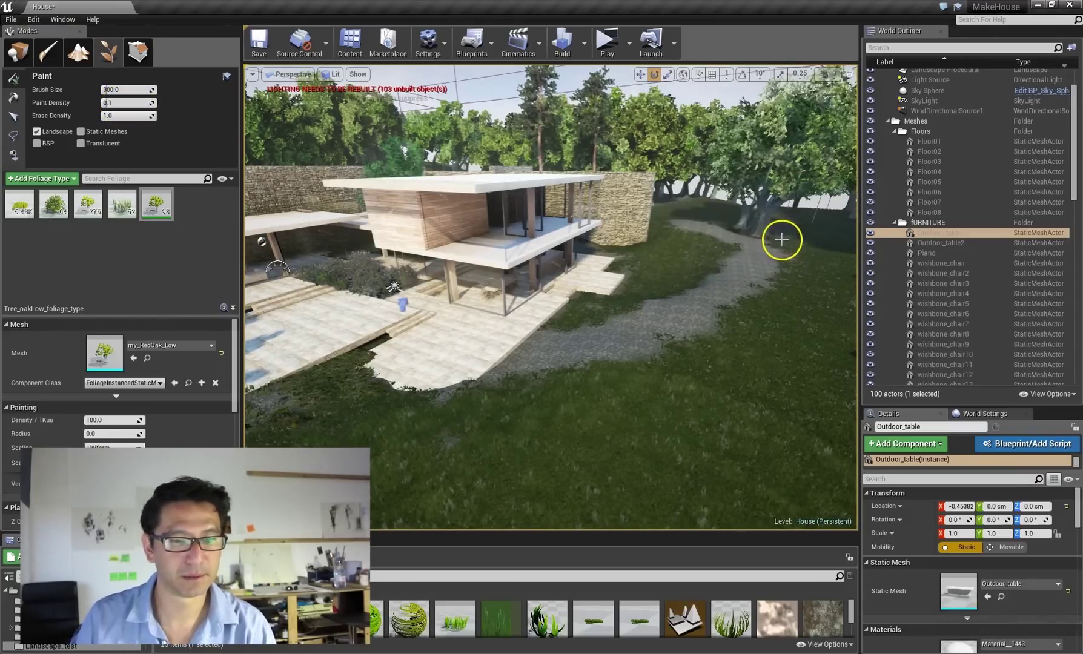
{"action": "left_click", "coordinate": [822, 311]}
{"action": "mouse_move", "coordinate": [713, 314]}
{"action": "right_mouse_down"}
{"action": "mouse_move", "coordinate": [775, 300]}
{"action": "mouse_move", "coordinate": [786, 279]}
{"action": "right_mouse_up"}
{"action": "left_click", "coordinate": [722, 314]}
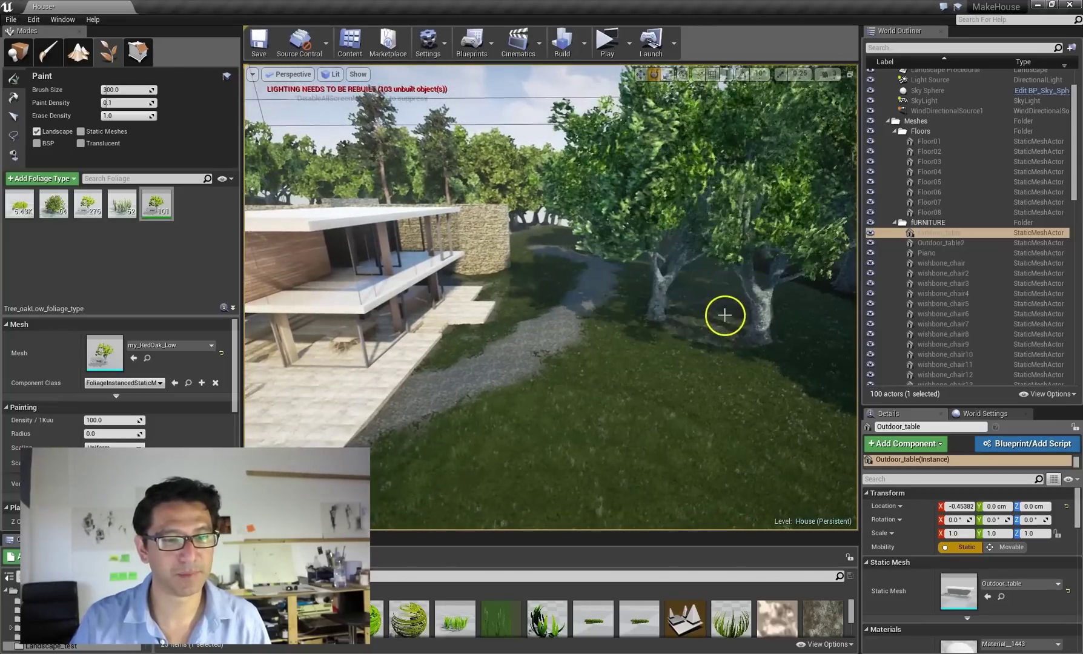
Step: Examine the placement settings of Tree_oakLow_foliage_type, including Z Offset, Align to Normal and Random Yaw
{"action": "right_click_drag", "start_coordinate": [694, 332], "coordinate": [732, 315]}
{"action": "left_click_drag", "start_coordinate": [230, 398], "coordinate": [229, 442]}
{"action": "left_click", "coordinate": [88, 390]}
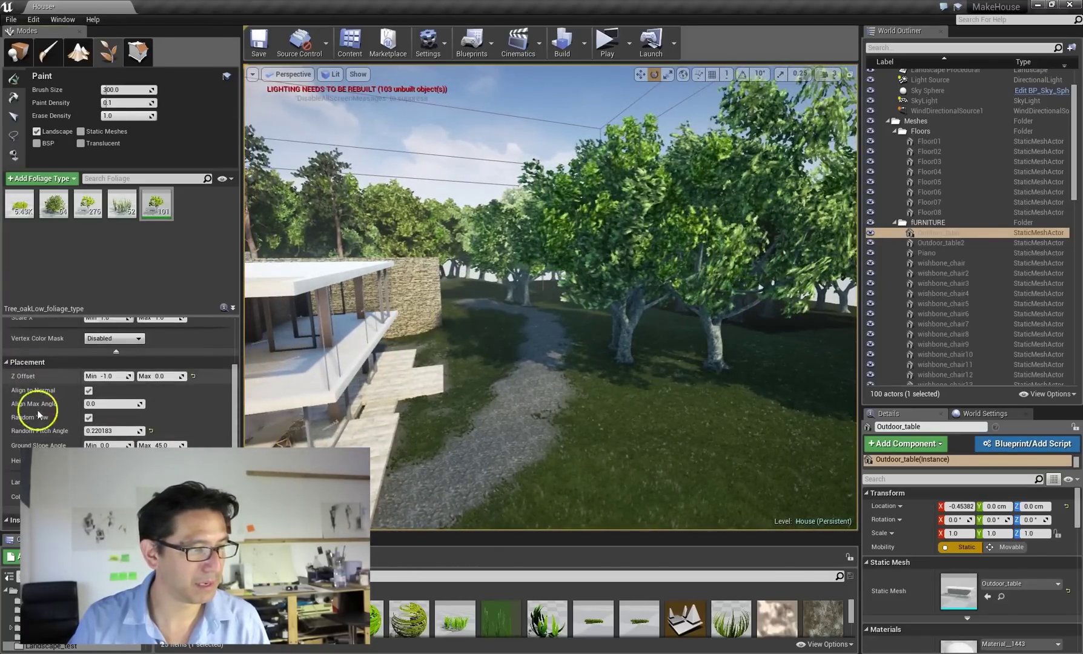
Step: Paint a few more oak trees on the open lawn beyond the house terrace, keeping the oak foliage type selected
{"action": "mouse_move", "coordinate": [691, 375]}
{"action": "right_mouse_down"}
{"action": "mouse_move", "coordinate": [734, 365]}
{"action": "mouse_move", "coordinate": [655, 394]}
{"action": "mouse_move", "coordinate": [501, 393]}
{"action": "mouse_move", "coordinate": [374, 370]}
{"action": "right_mouse_up"}
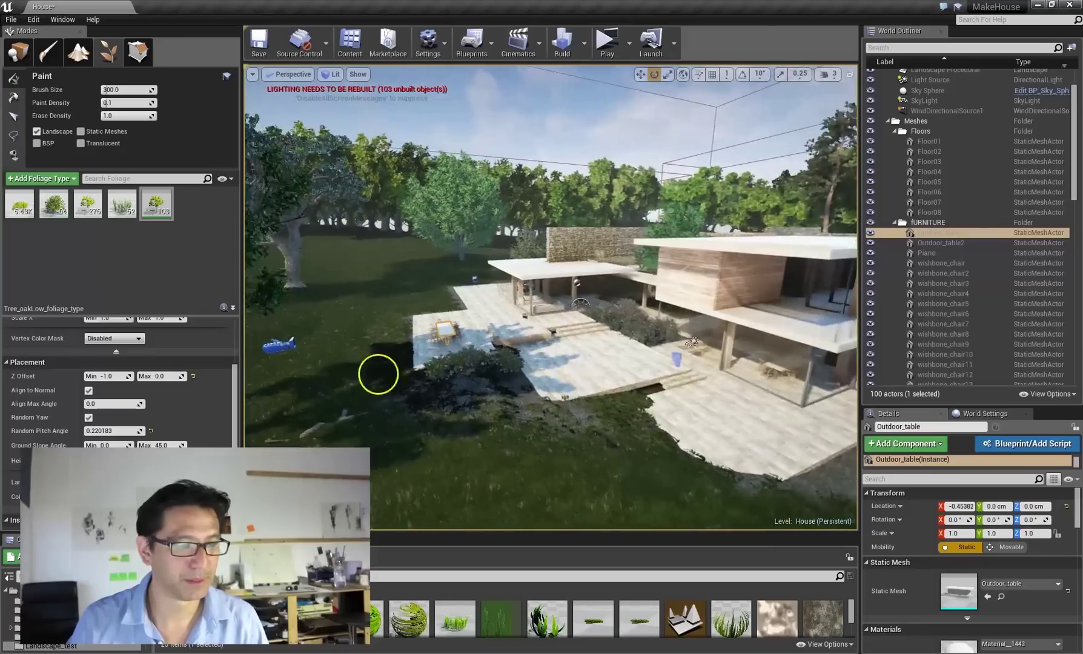
{"action": "left_click_drag", "start_coordinate": [376, 249], "coordinate": [367, 260]}
{"action": "right_click_drag", "start_coordinate": [395, 276], "coordinate": [338, 276]}
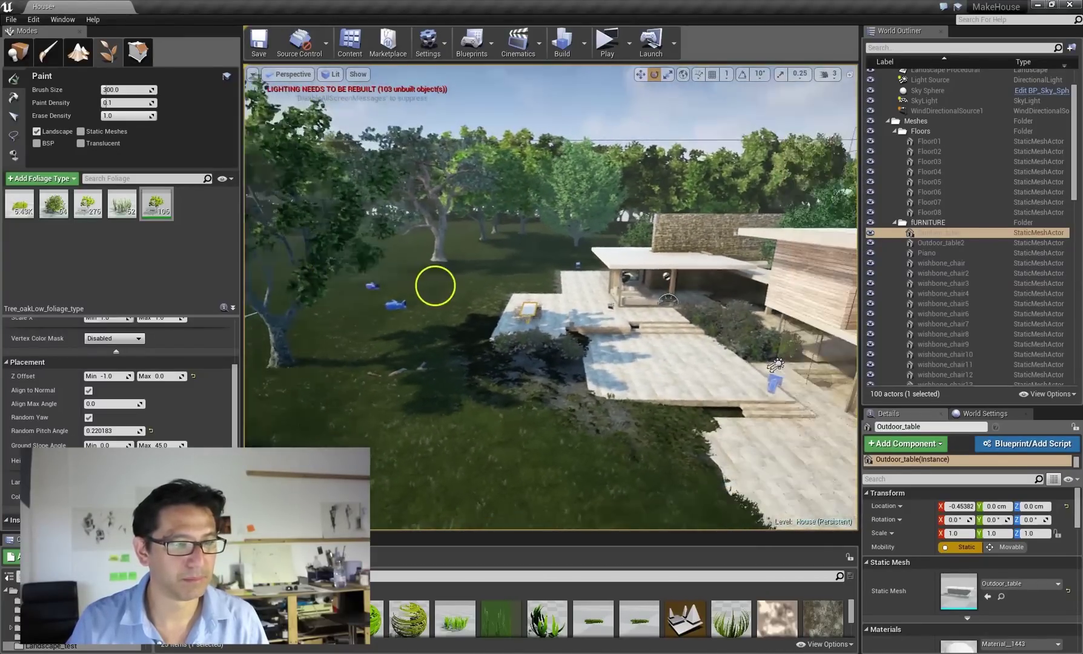
{"action": "right_click_drag", "start_coordinate": [435, 285], "coordinate": [410, 276]}
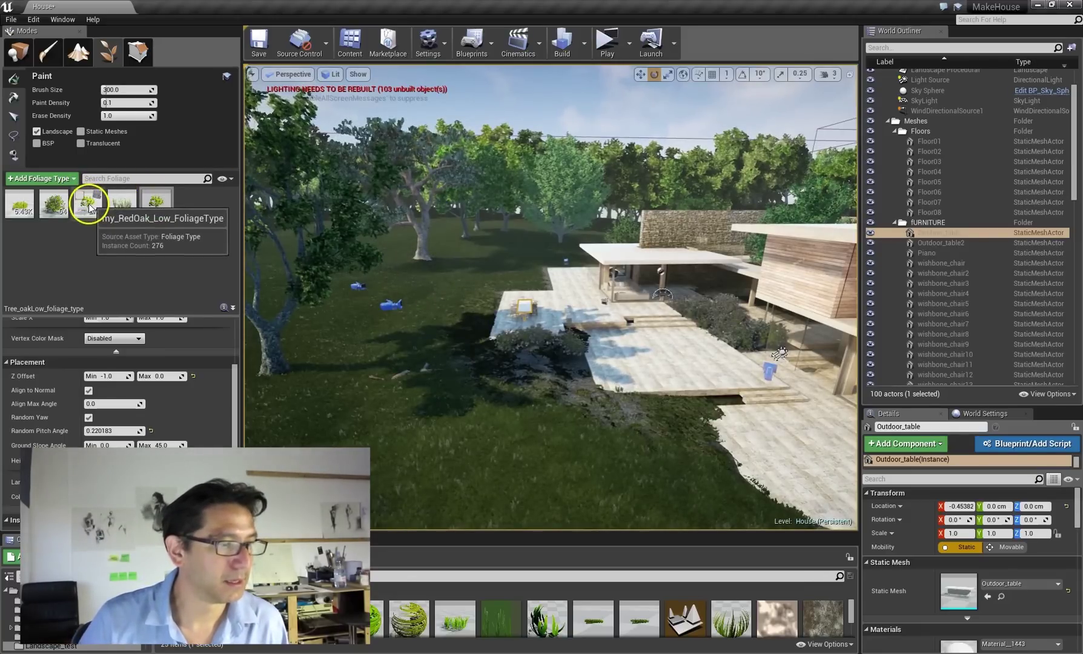
{"action": "left_click", "coordinate": [151, 210]}
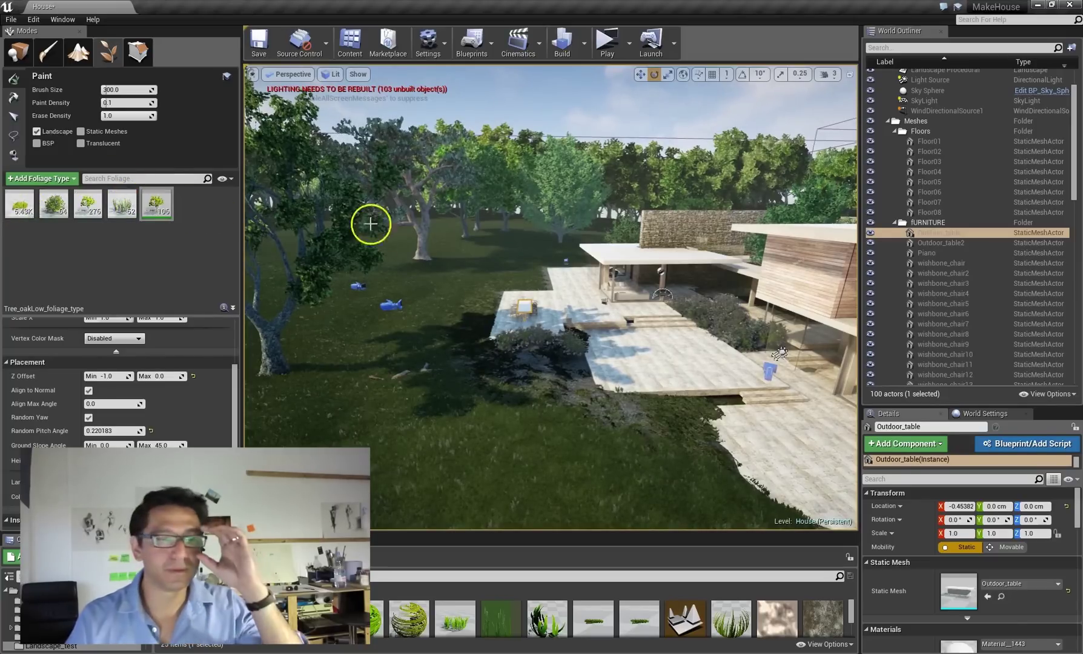
Step: Collapse the Meshes folder in the outliner and search the placeable actors for "WIND" to find the Wind Directional Source
{"action": "right_click_drag", "start_coordinate": [579, 250], "coordinate": [580, 220]}
{"action": "key", "text": "w"}
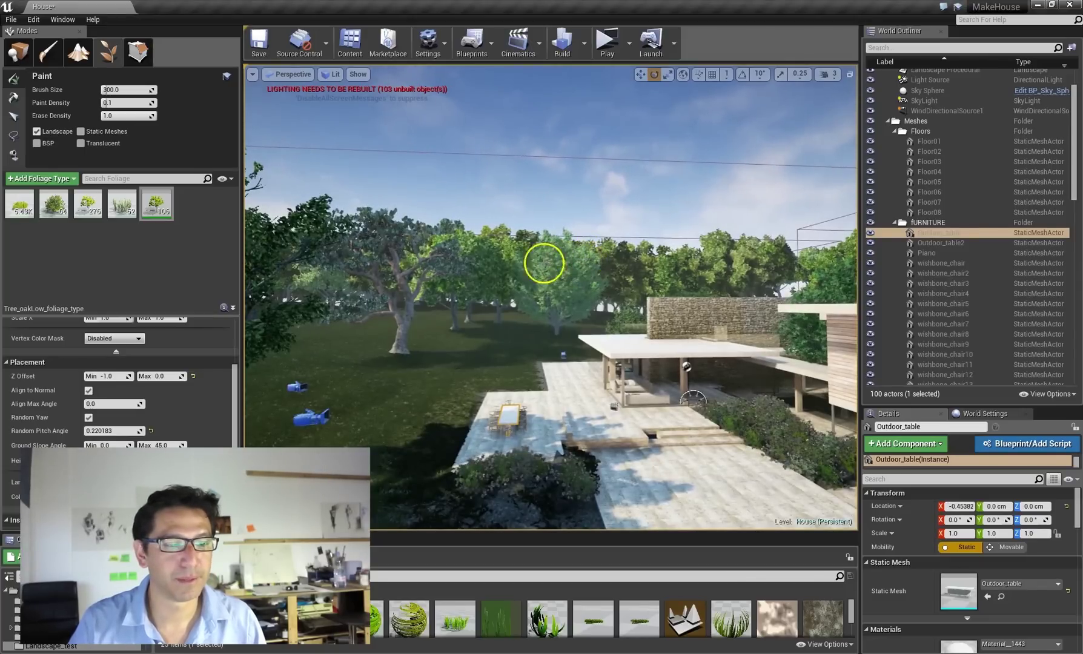
{"action": "mouse_move", "coordinate": [596, 271]}
{"action": "right_mouse_down"}
{"action": "mouse_move", "coordinate": [634, 262]}
{"action": "mouse_move", "coordinate": [585, 282]}
{"action": "right_mouse_up"}
{"action": "key", "text": "a"}
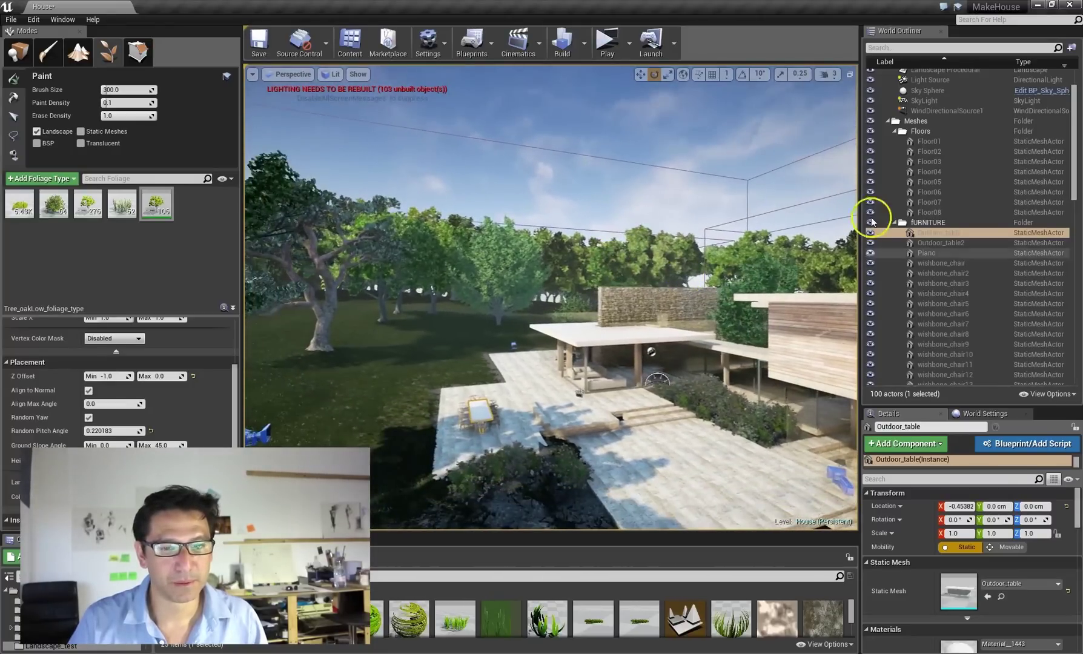
{"action": "left_click", "coordinate": [887, 121]}
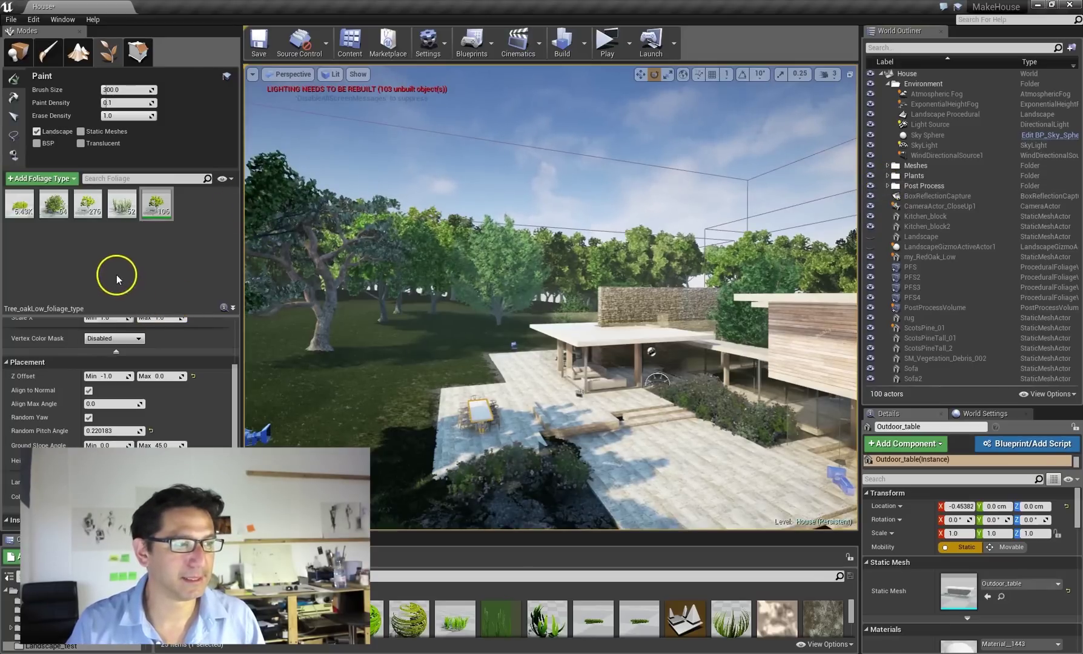
{"action": "left_click", "coordinate": [20, 52]}
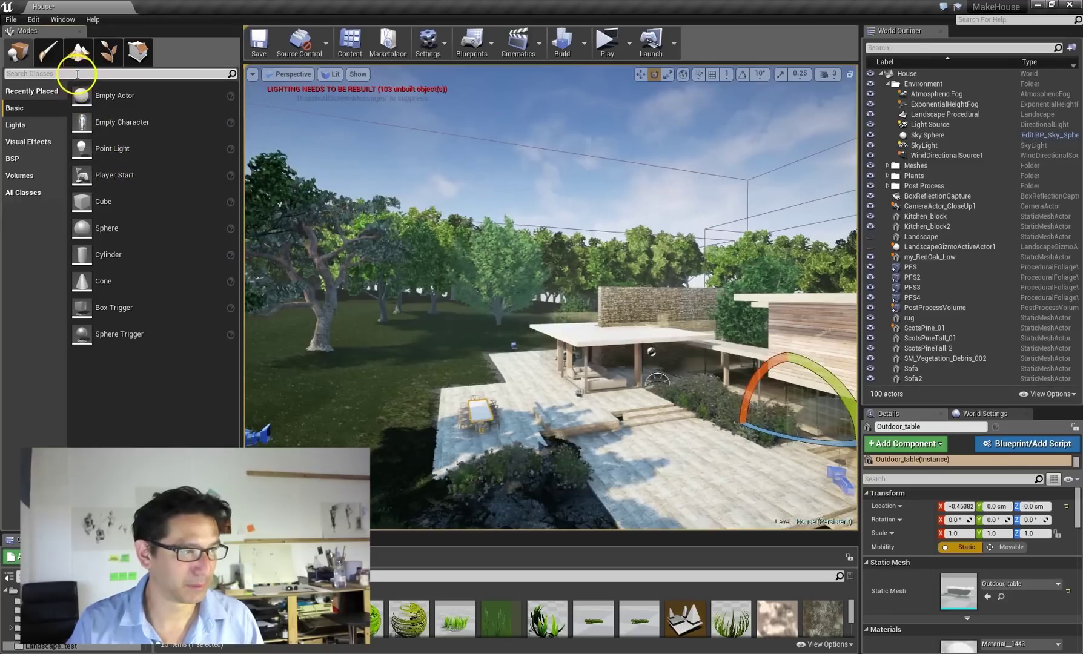
{"action": "type", "text": "Wi"}
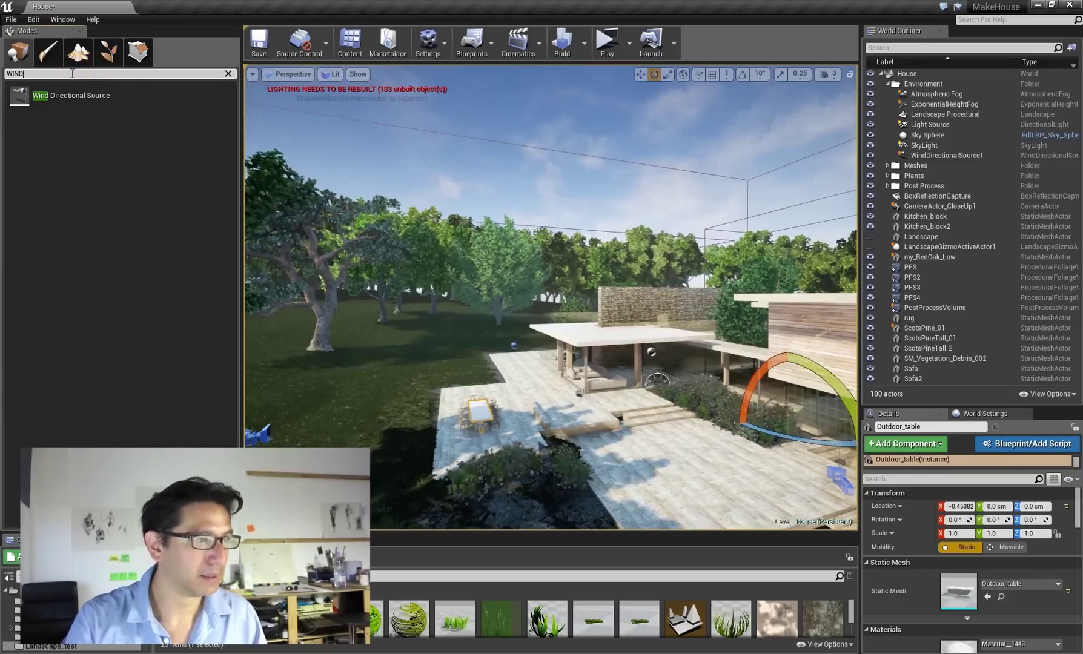
{"action": "left_click_drag", "start_coordinate": [36, 96], "coordinate": [152, 236]}
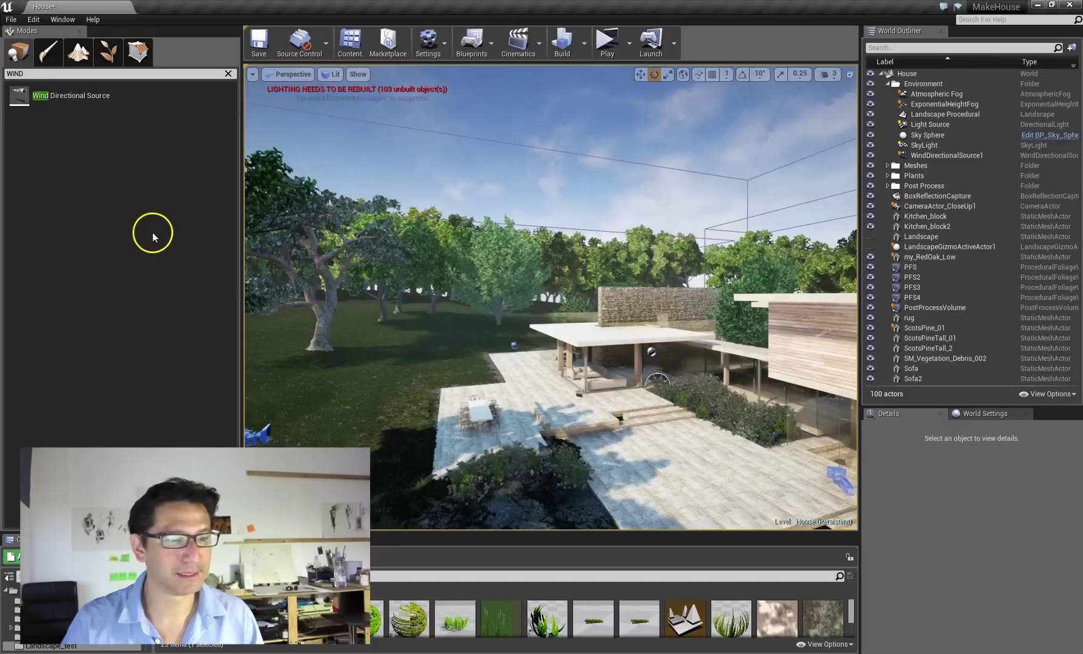
Step: Select WindDirectionalSource1 and examine its strength, speed and gust settings alongside the lawn trees
{"action": "left_click", "coordinate": [926, 156]}
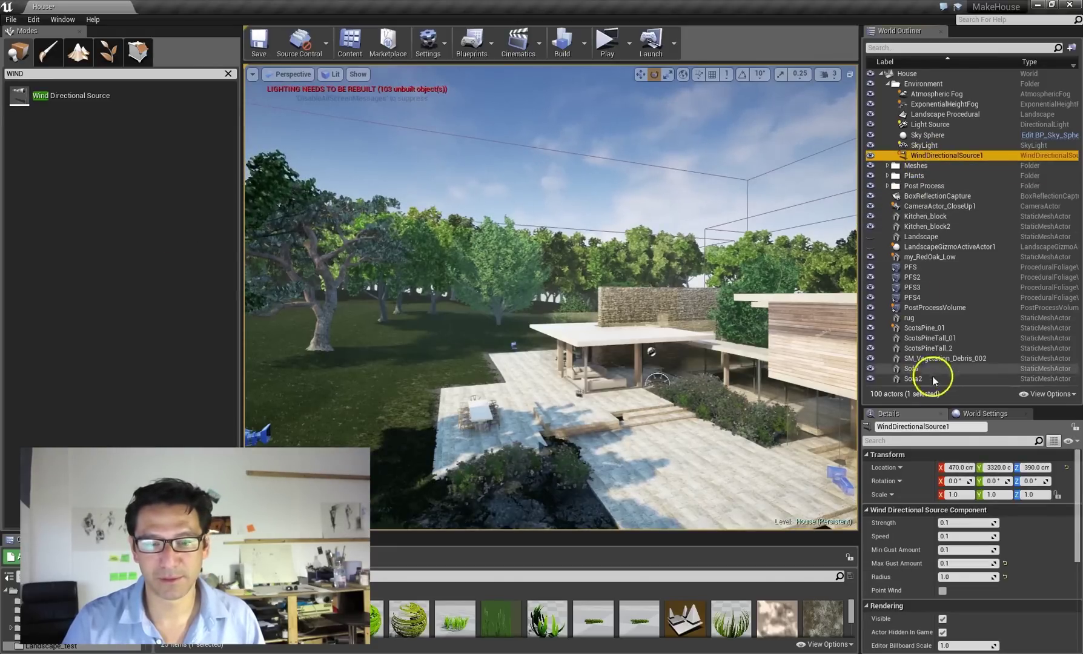
{"action": "left_click_drag", "start_coordinate": [940, 407], "coordinate": [932, 265]}
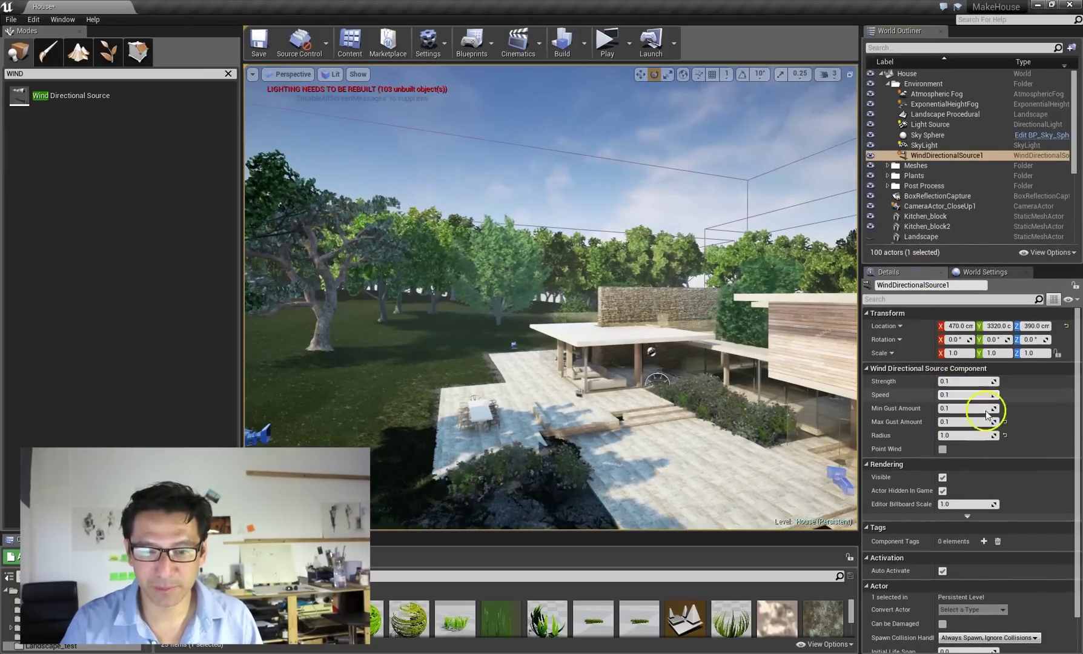
{"action": "right_click_drag", "start_coordinate": [554, 262], "coordinate": [560, 290]}
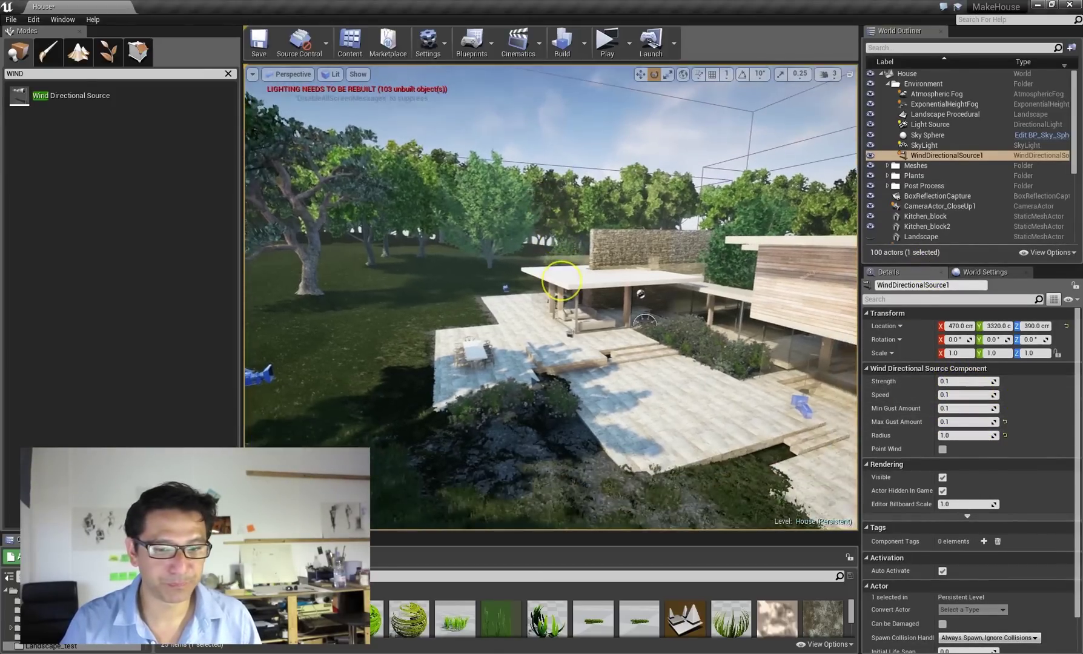
{"action": "key", "text": "a"}
{"action": "left_click_drag", "start_coordinate": [512, 255], "coordinate": [591, 254]}
{"action": "left_click", "coordinate": [990, 423]}
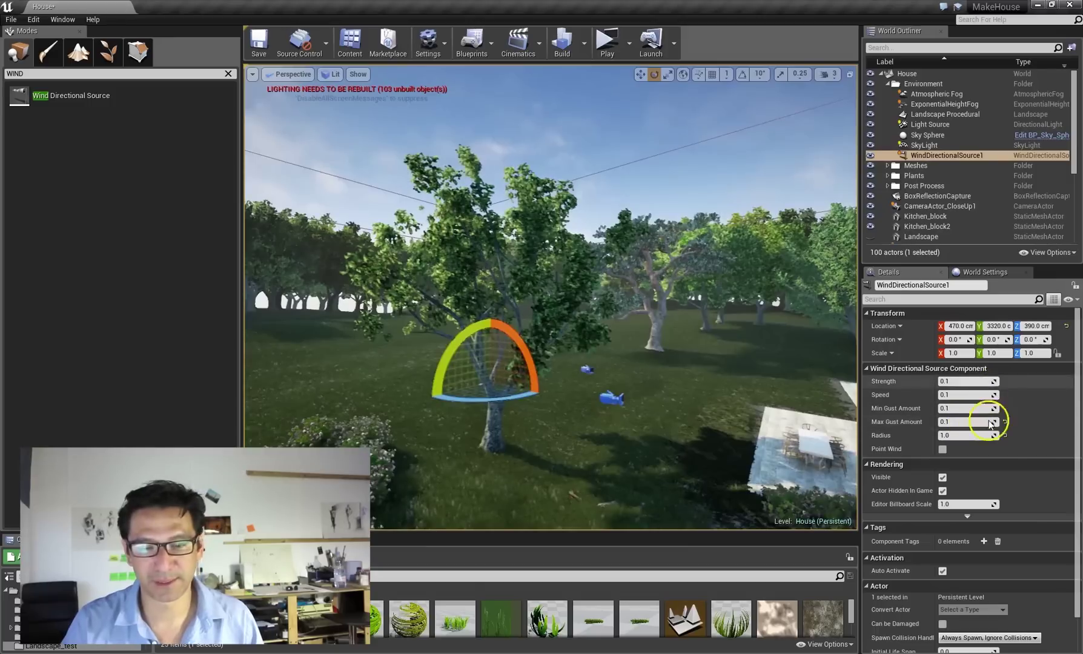
Step: Browse the plant folders in the enlarged Content Browser and select the tall Scots pine behind the house for inspection
{"action": "mouse_move", "coordinate": [747, 393]}
{"action": "left_mouse_down"}
{"action": "mouse_move", "coordinate": [938, 420]}
{"action": "mouse_move", "coordinate": [954, 401]}
{"action": "mouse_move", "coordinate": [967, 414]}
{"action": "mouse_move", "coordinate": [750, 393]}
{"action": "left_mouse_up"}
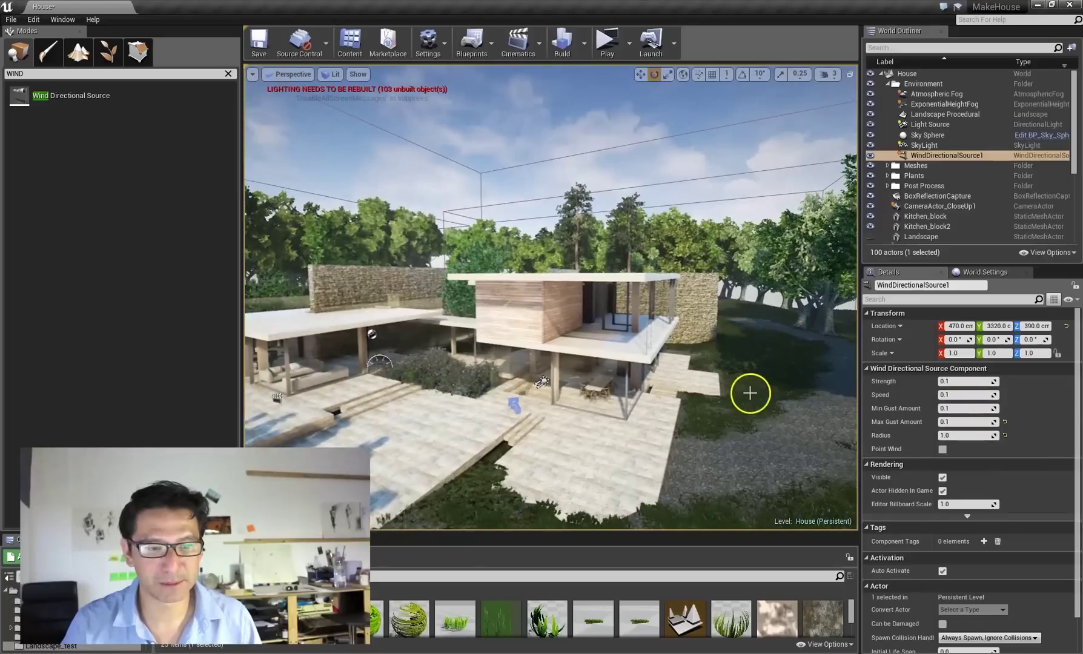
{"action": "left_click", "coordinate": [572, 194]}
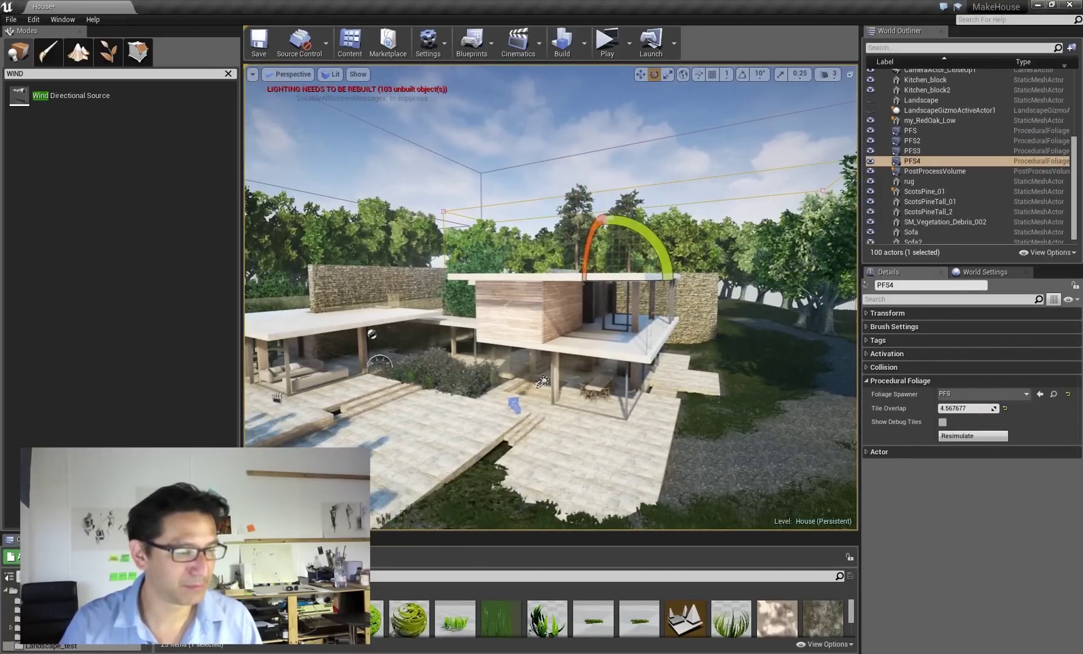
{"action": "left_click_drag", "start_coordinate": [275, 532], "coordinate": [276, 385]}
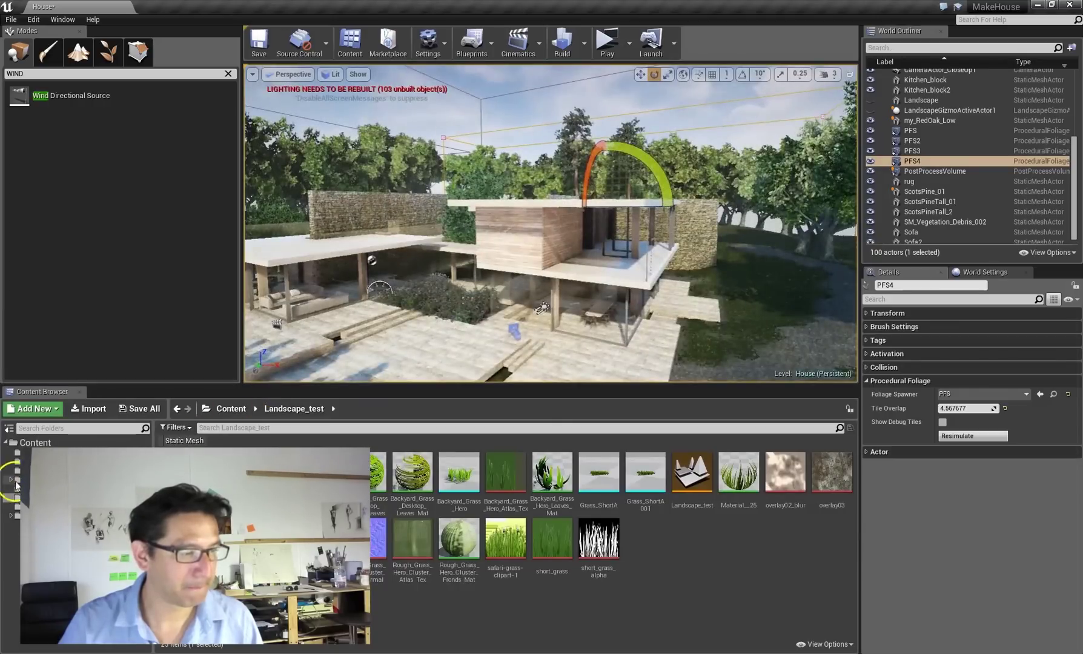
{"action": "left_click", "coordinate": [12, 480]}
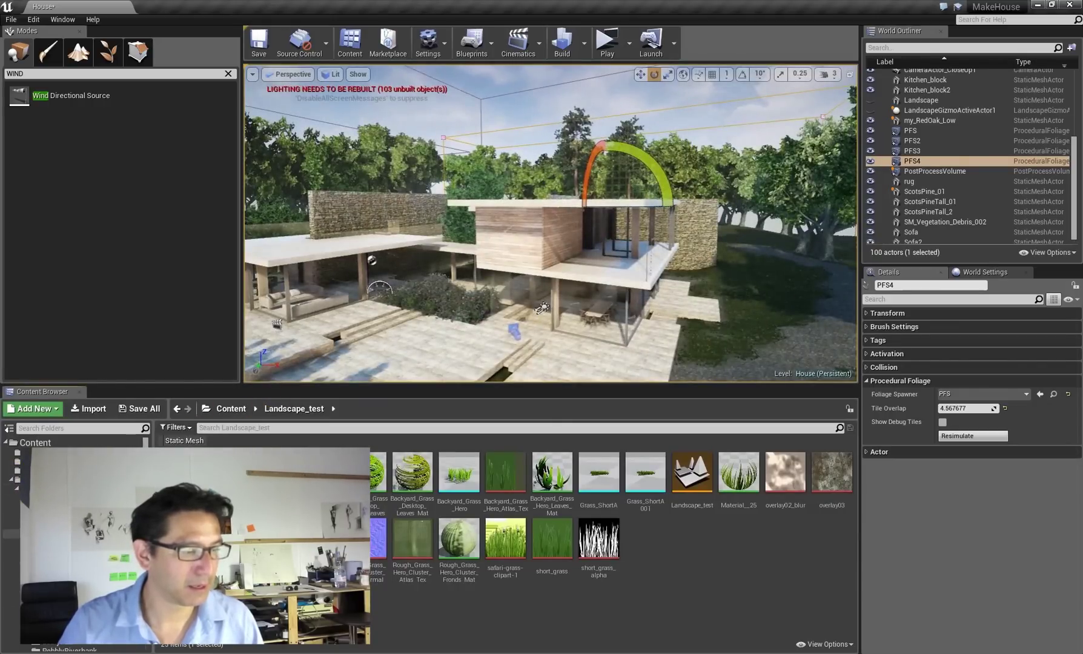
{"action": "scroll", "coordinate": [12, 494], "scroll_direction": "down", "scroll_amount": 5}
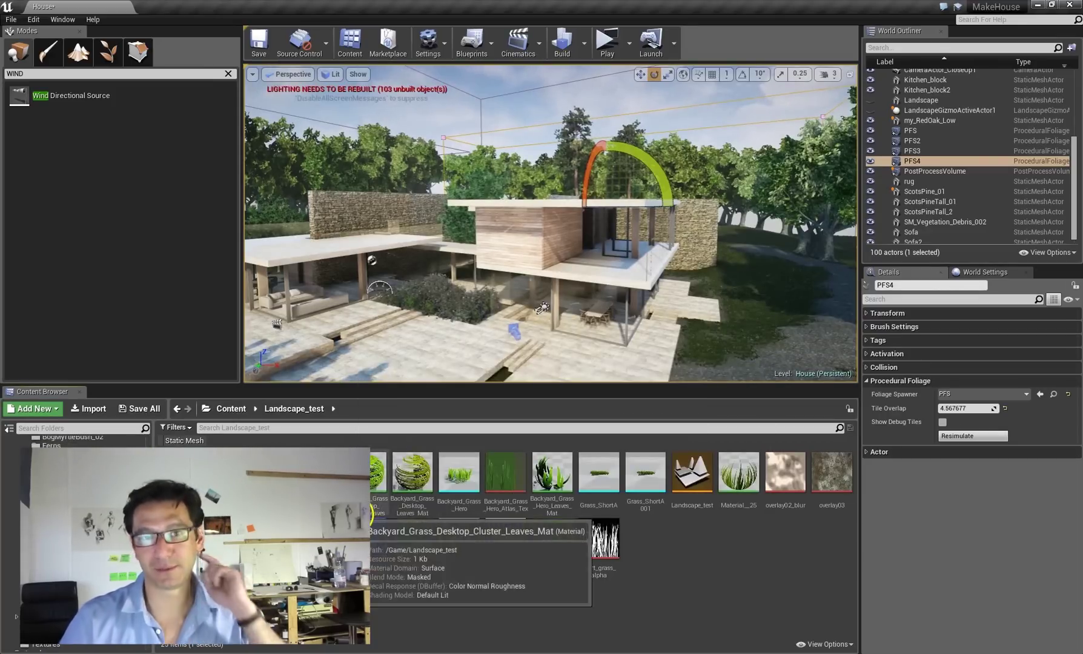
{"action": "left_click", "coordinate": [578, 125]}
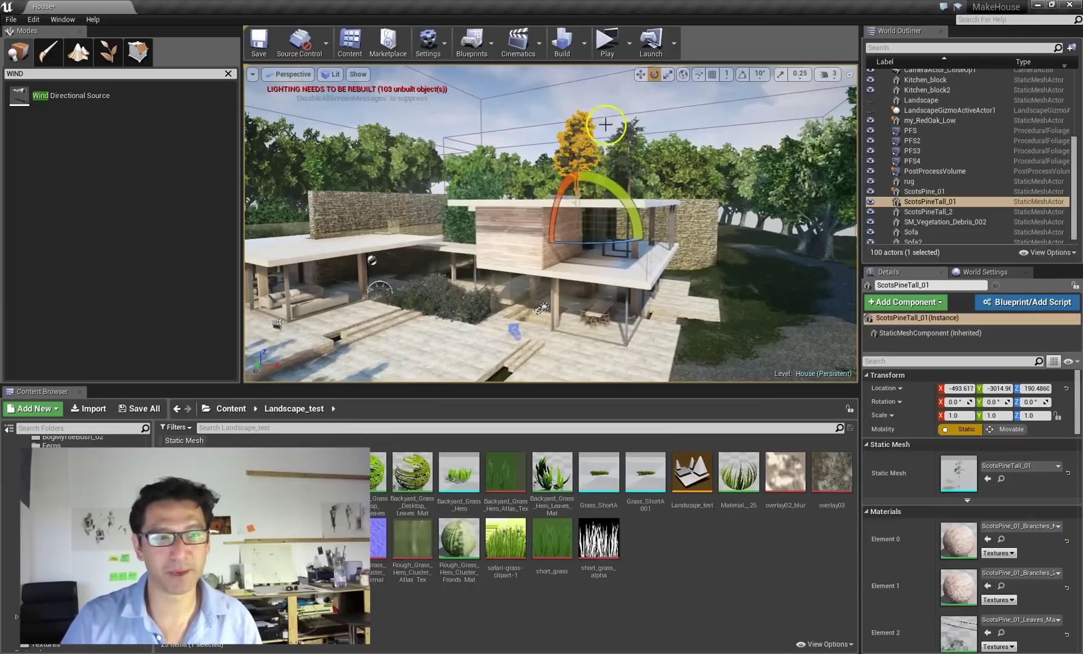
{"action": "left_click", "coordinate": [630, 137]}
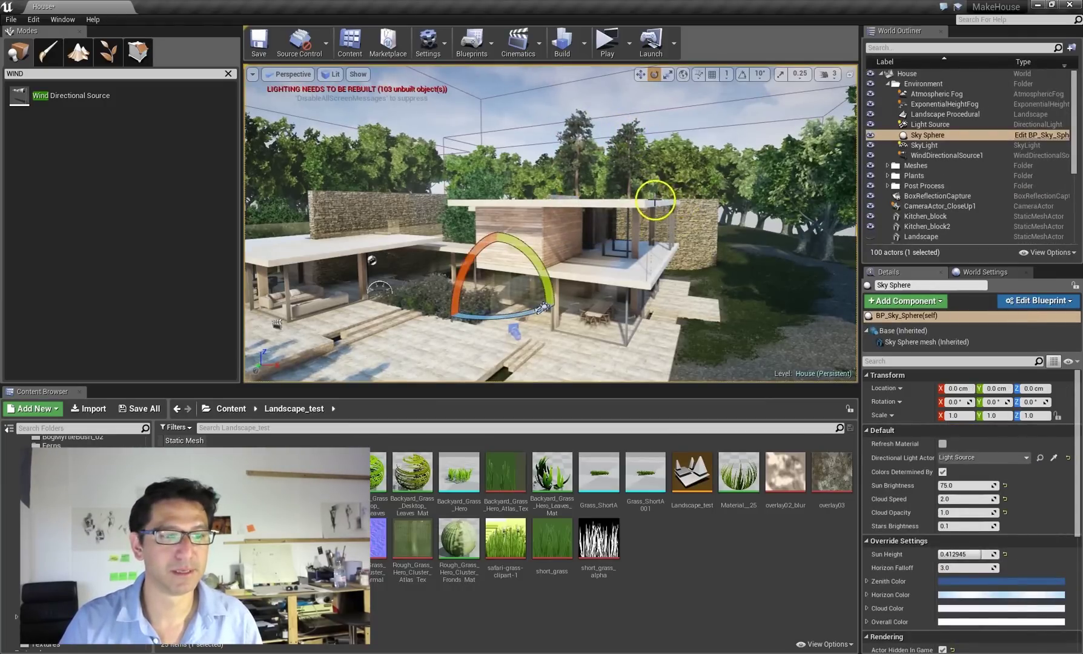
Step: Expand the Post Process folder in the outliner and examine the settings of the PostProcessVolume
{"action": "right_click_drag", "start_coordinate": [586, 204], "coordinate": [585, 204]}
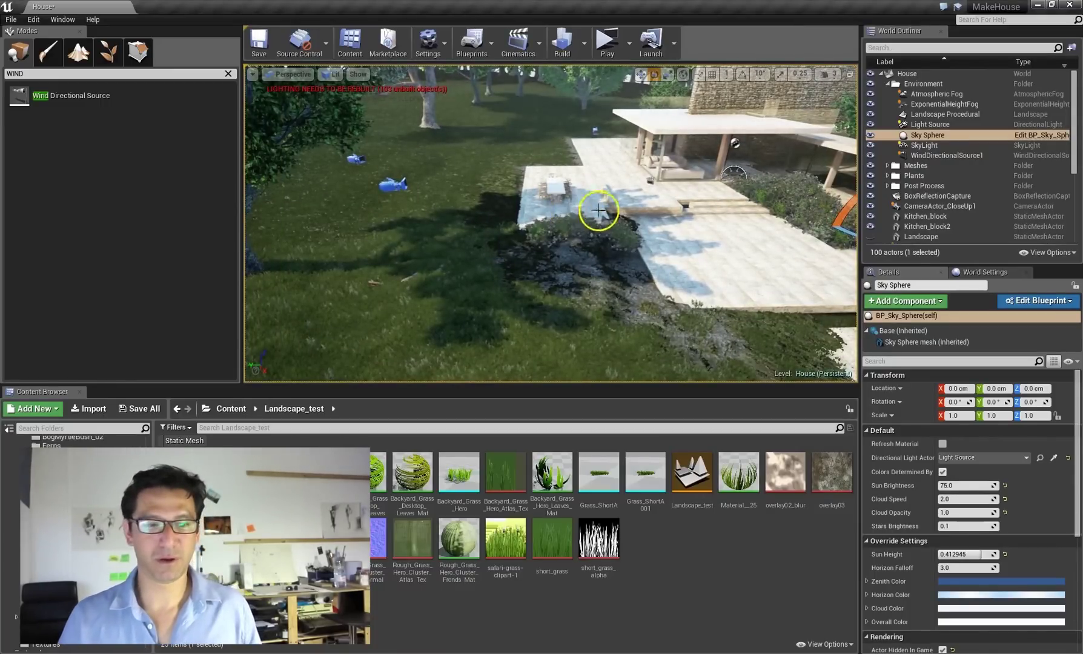
{"action": "left_click", "coordinate": [887, 186]}
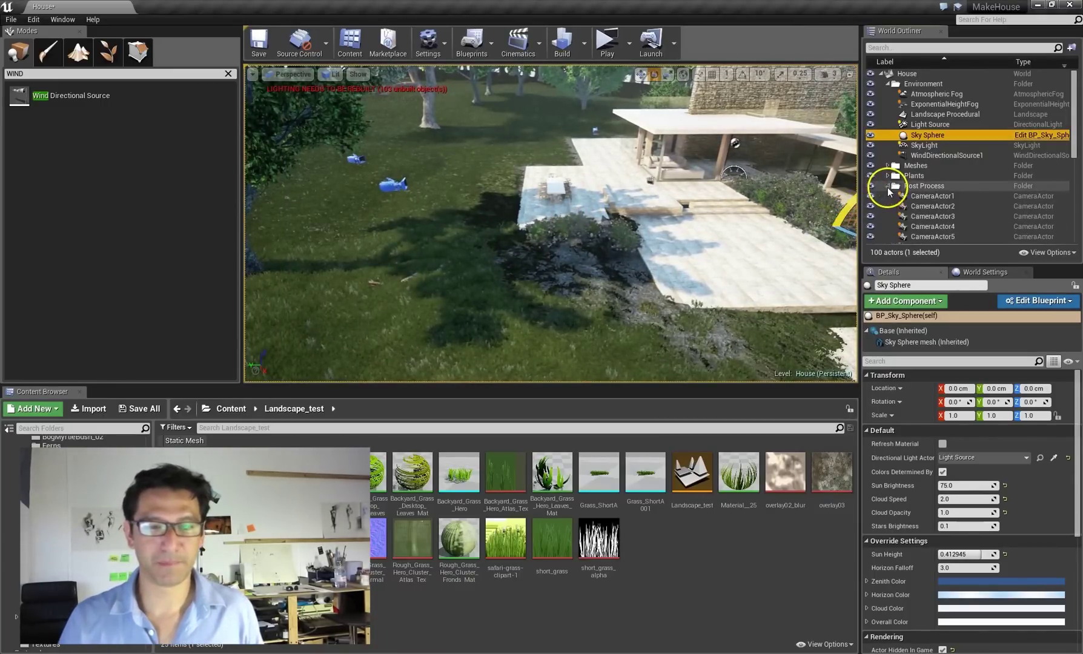
{"action": "left_click_drag", "start_coordinate": [900, 265], "coordinate": [900, 468]}
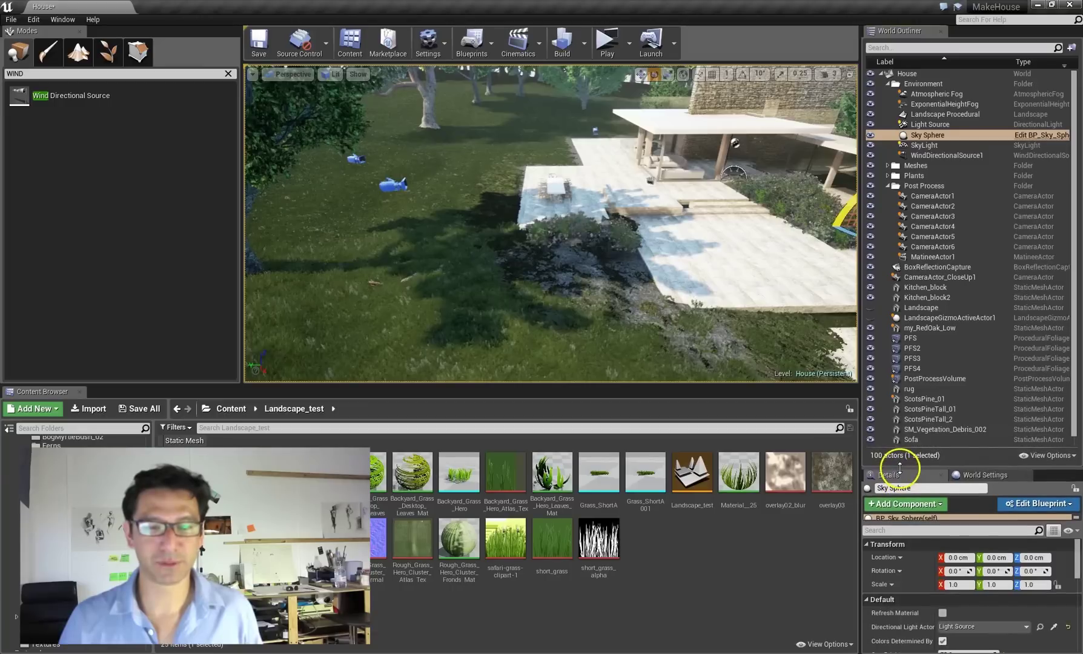
{"action": "left_click", "coordinate": [930, 379]}
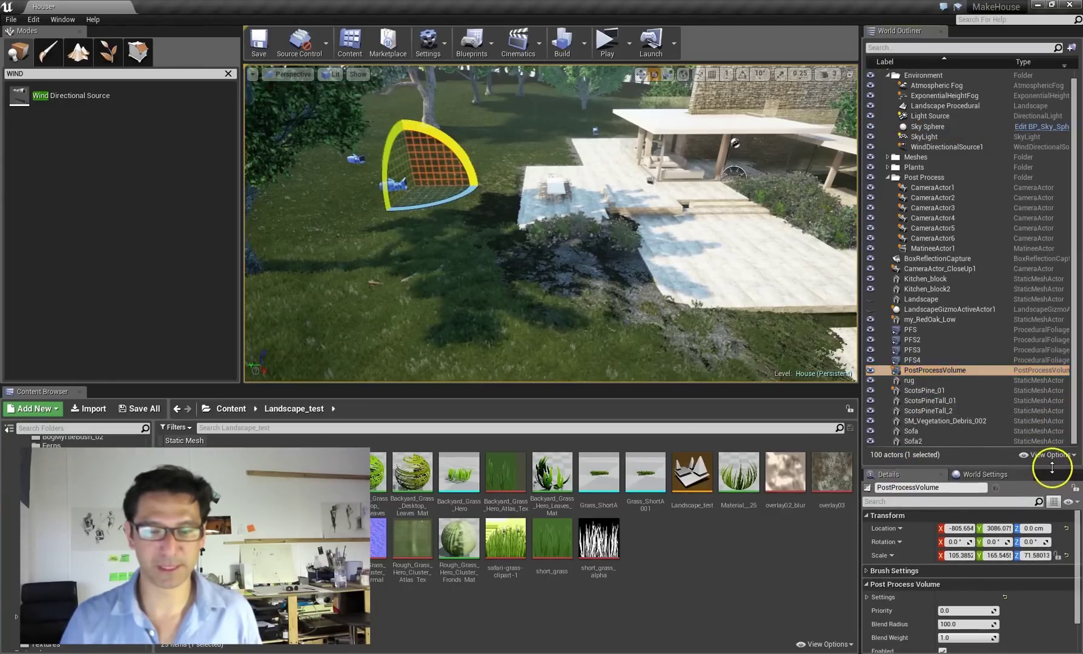
{"action": "left_click_drag", "start_coordinate": [1049, 465], "coordinate": [1023, 298]}
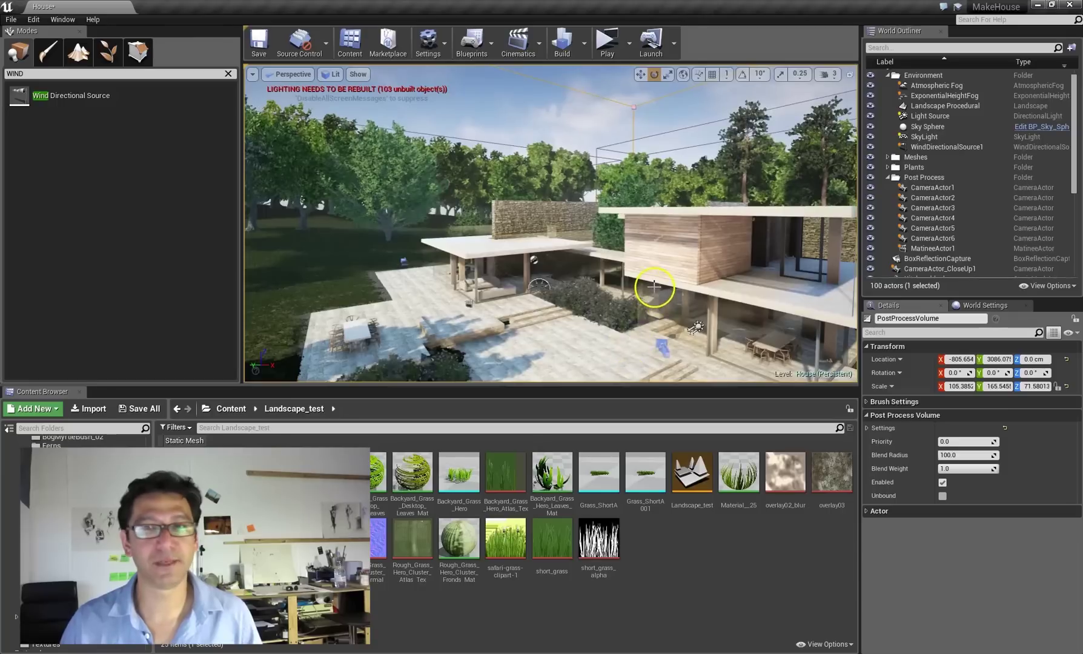
Step: Focus on WoodWalls01 and inspect the house and its surrounding landscape from ground level and from above
{"action": "right_click_drag", "start_coordinate": [654, 286], "coordinate": [667, 291]}
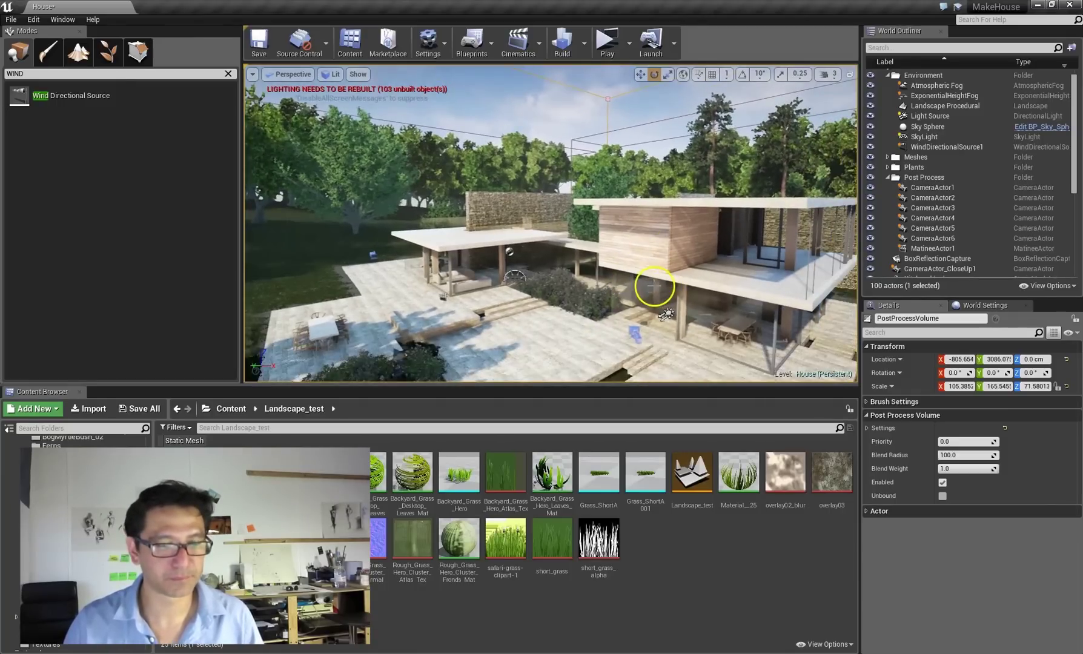
{"action": "left_click_drag", "start_coordinate": [651, 261], "coordinate": [587, 648]}
{"action": "right_click_drag", "start_coordinate": [635, 260], "coordinate": [645, 234]}
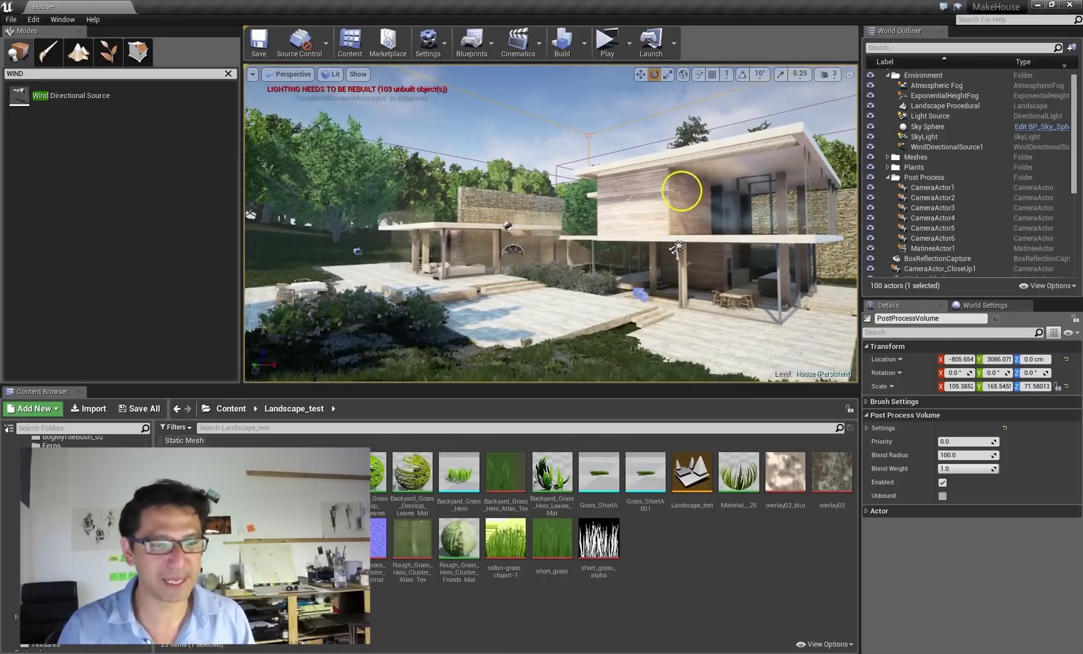
{"action": "left_click", "coordinate": [633, 199]}
{"action": "key", "text": "f"}
{"action": "left_click_drag", "start_coordinate": [670, 213], "coordinate": [667, 249], "text": "alt"}
{"action": "left_click_drag", "start_coordinate": [660, 194], "coordinate": [686, 287]}
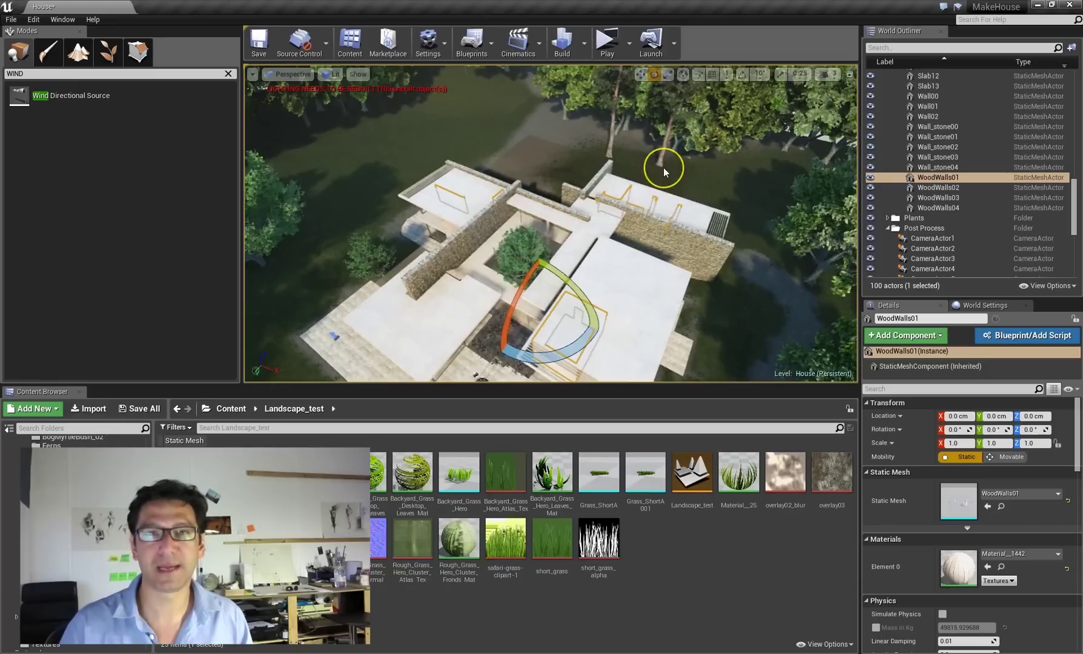
{"action": "left_click_drag", "start_coordinate": [654, 200], "coordinate": [670, 220]}
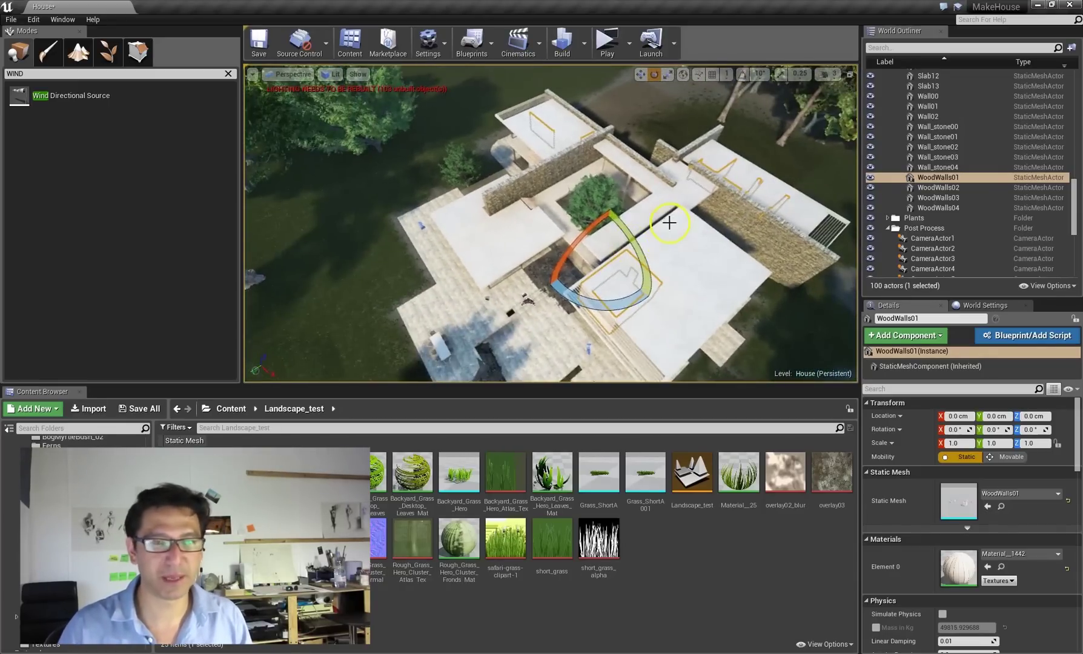
{"action": "left_click", "coordinate": [718, 218]}
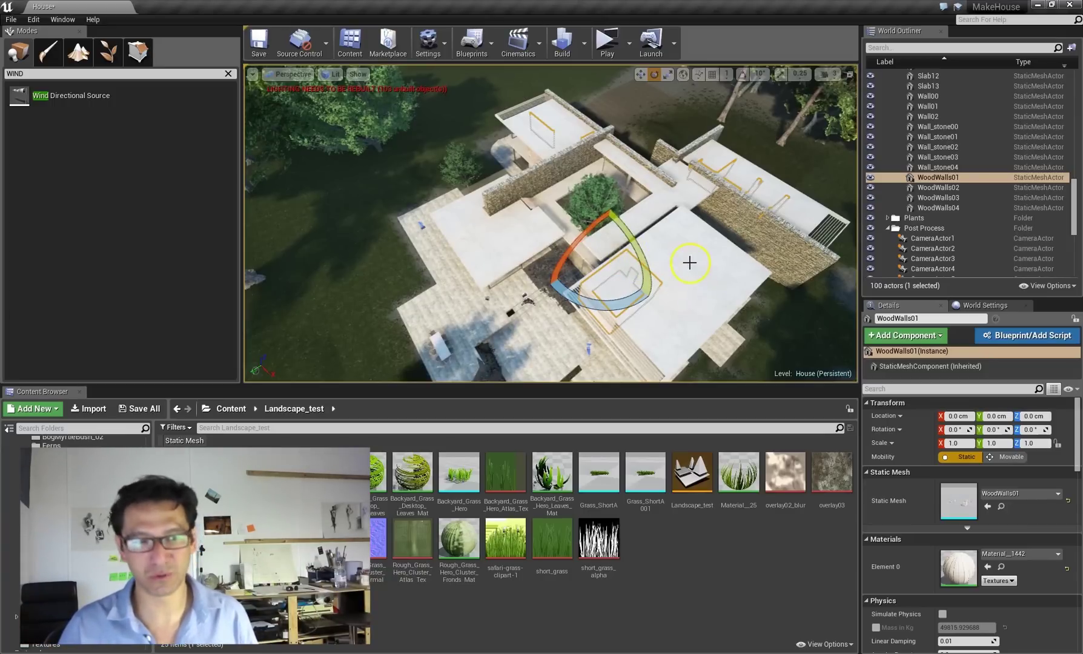
{"action": "left_click_drag", "start_coordinate": [690, 263], "coordinate": [689, 185], "text": "alt"}
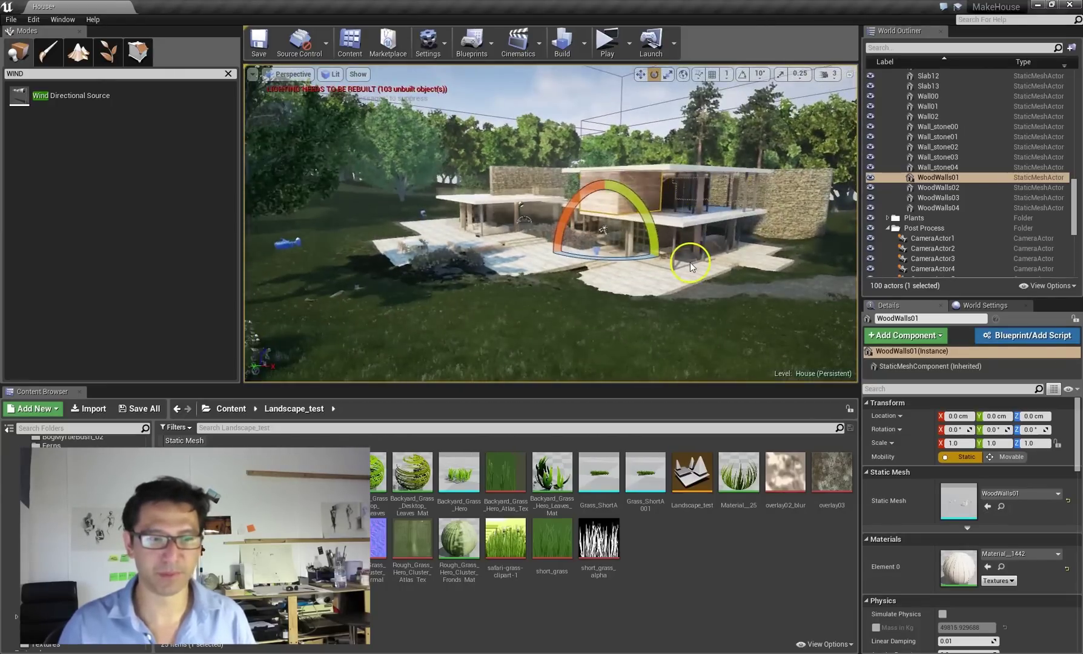